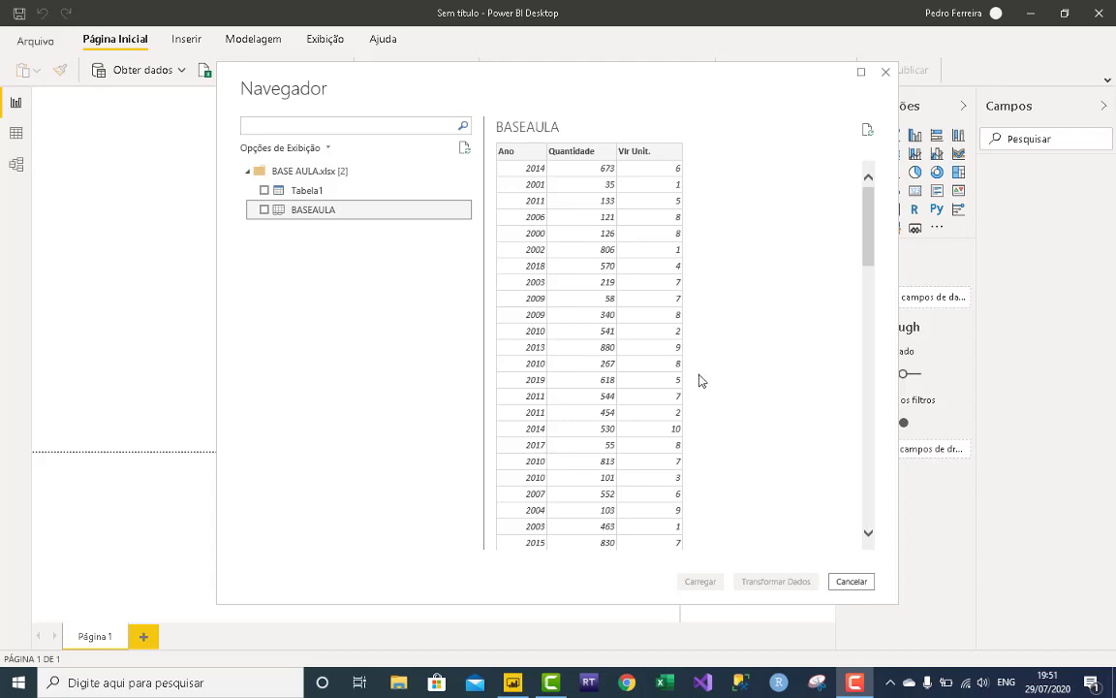
Preview the rows of the BASEAULA sheet from BASE AULA.xlsx and load it into the report.
scroll(660, 301, "down", 6)
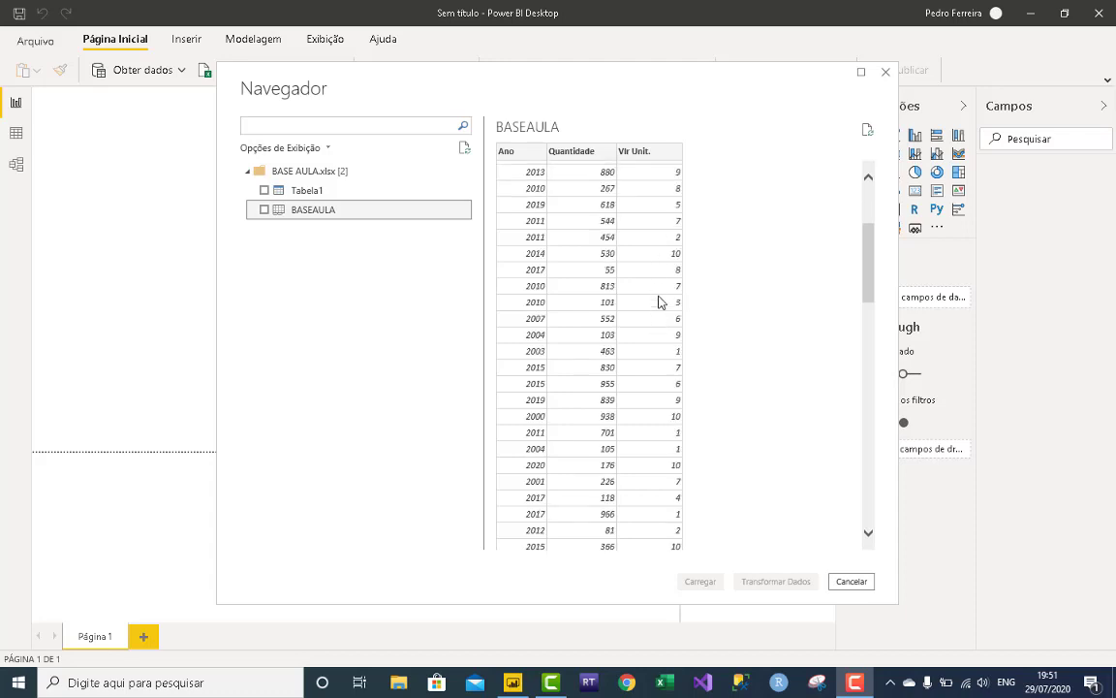
scroll(660, 302, "up", 8)
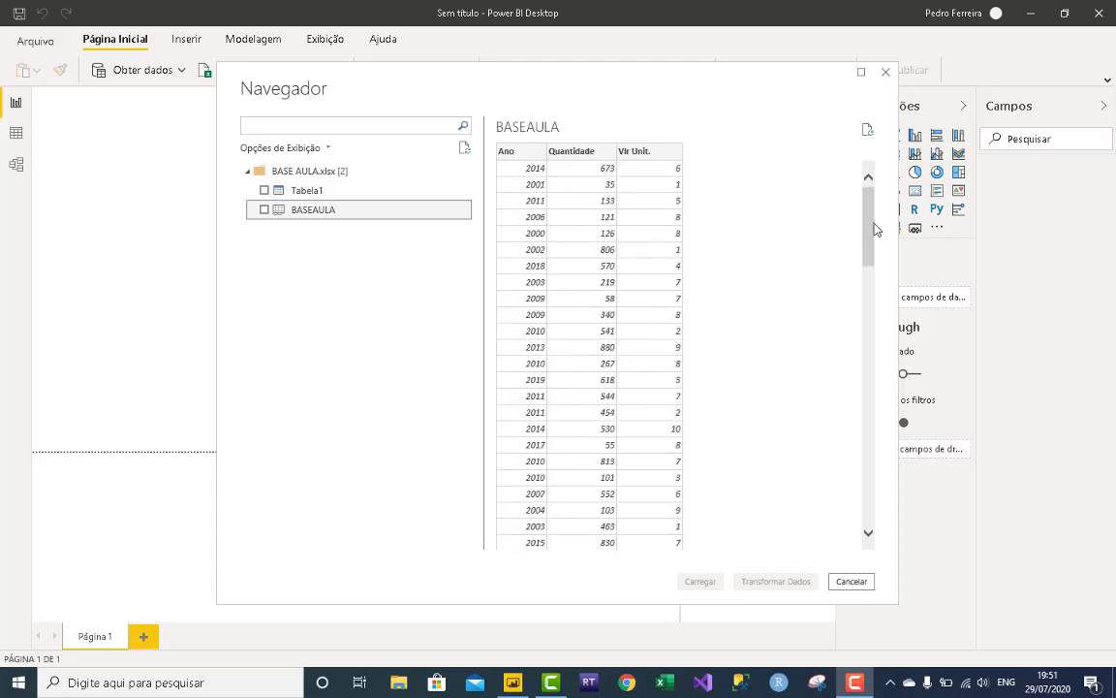
left_click_drag(874, 226, 866, 200)
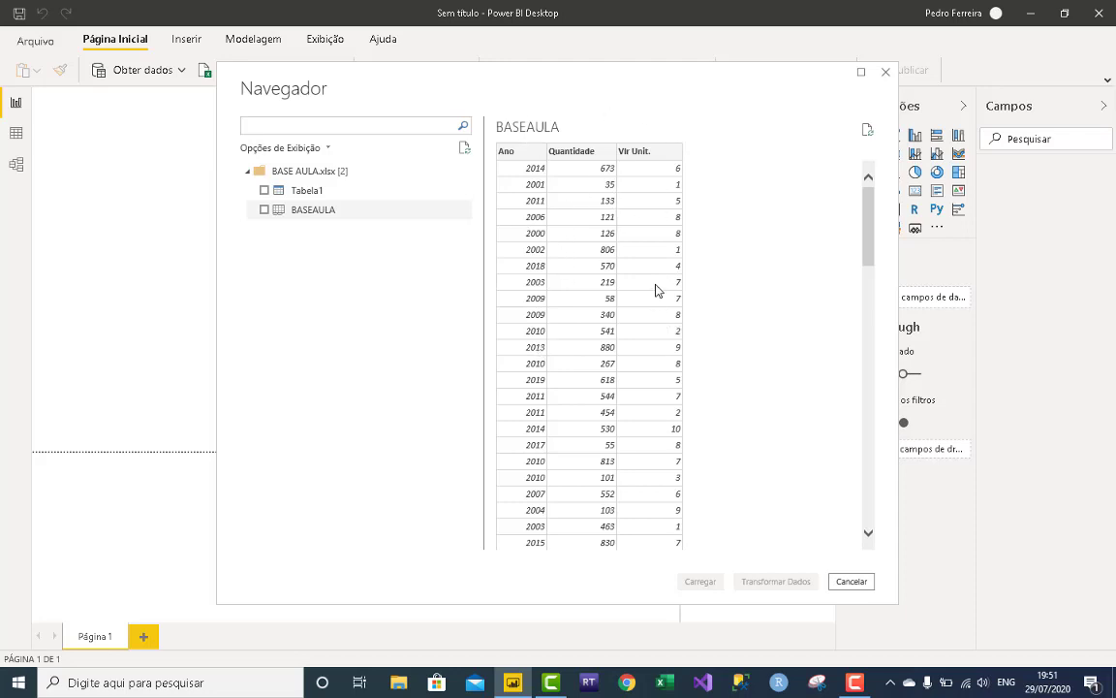
scroll(655, 290, "down", 5)
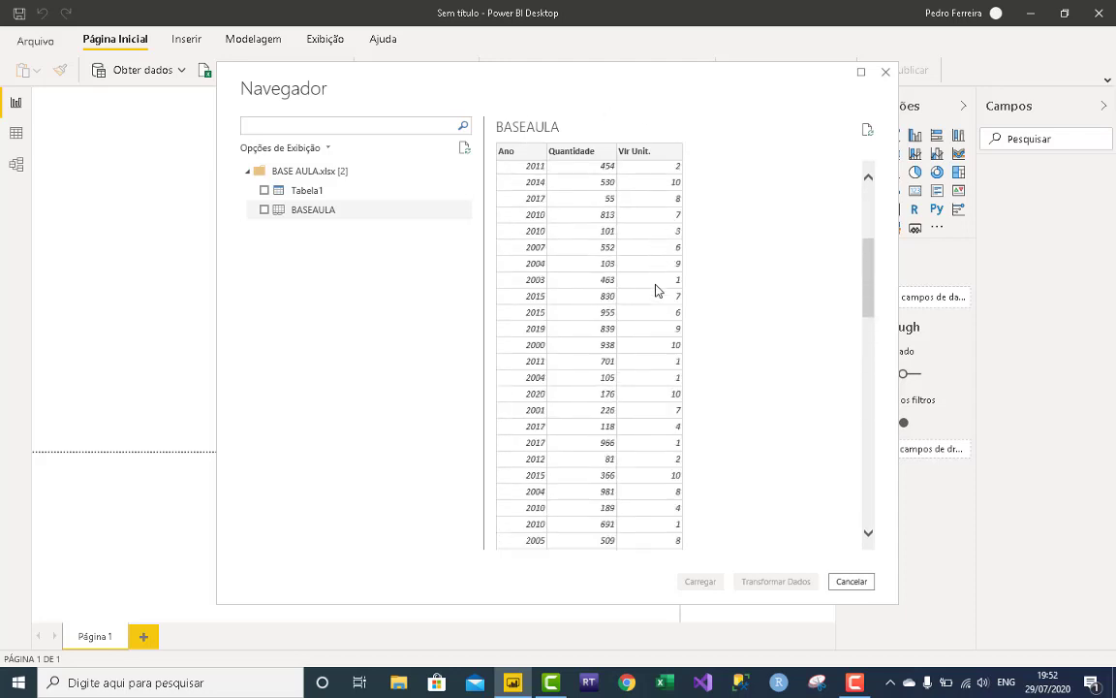
scroll(656, 291, "up", 5)
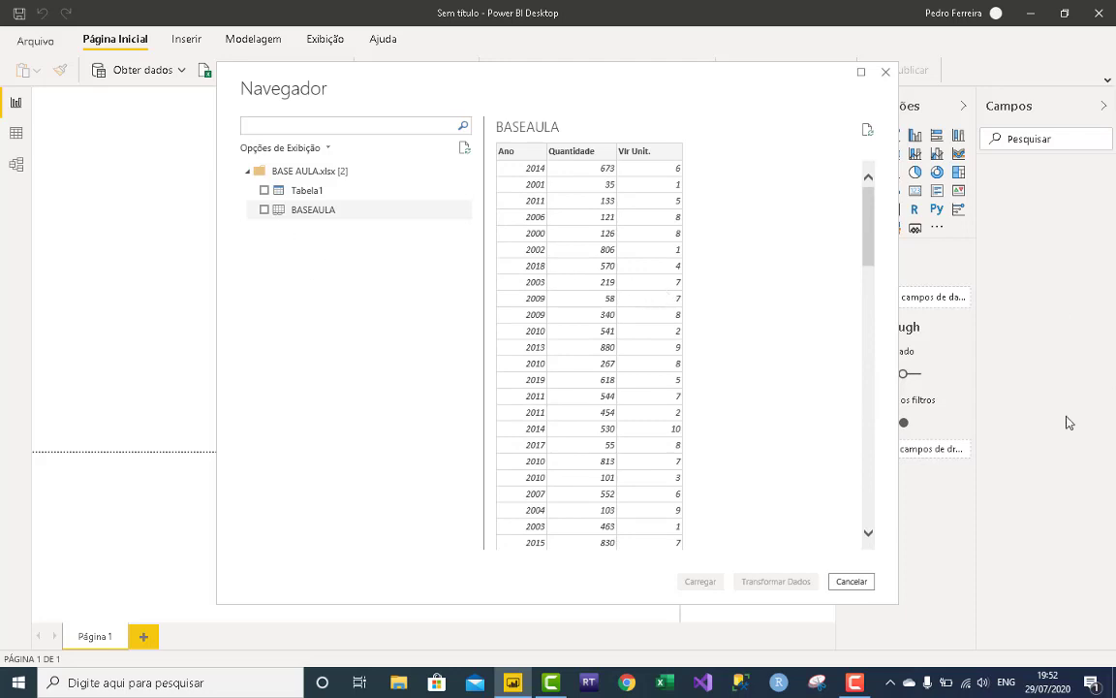
left_click(263, 209)
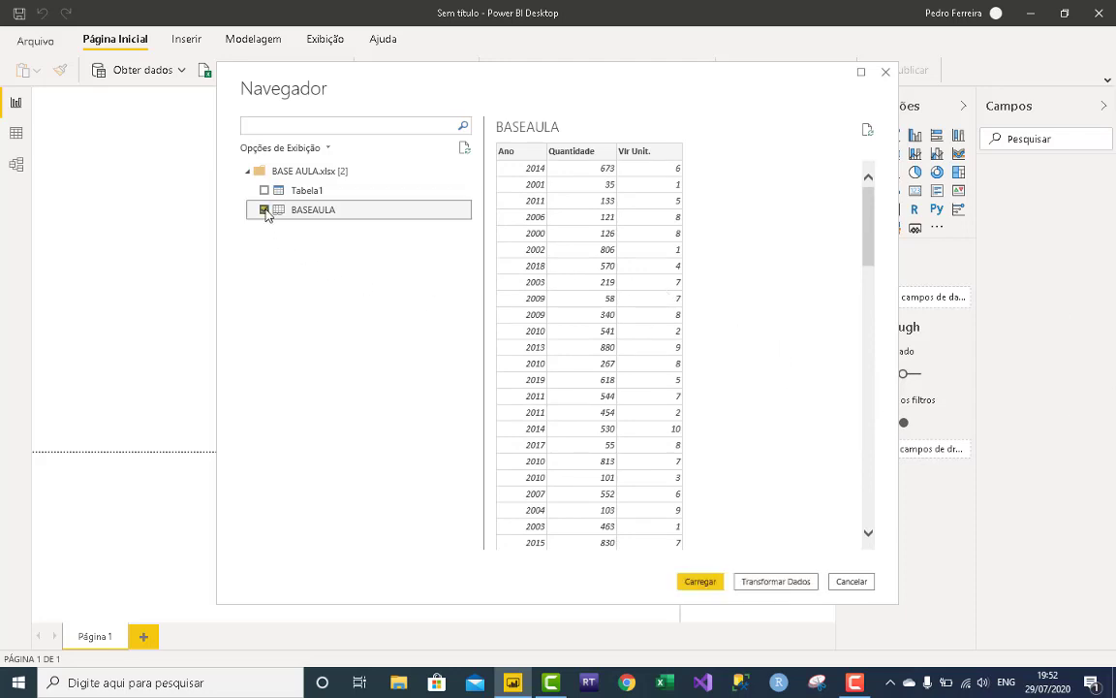
left_click(708, 579)
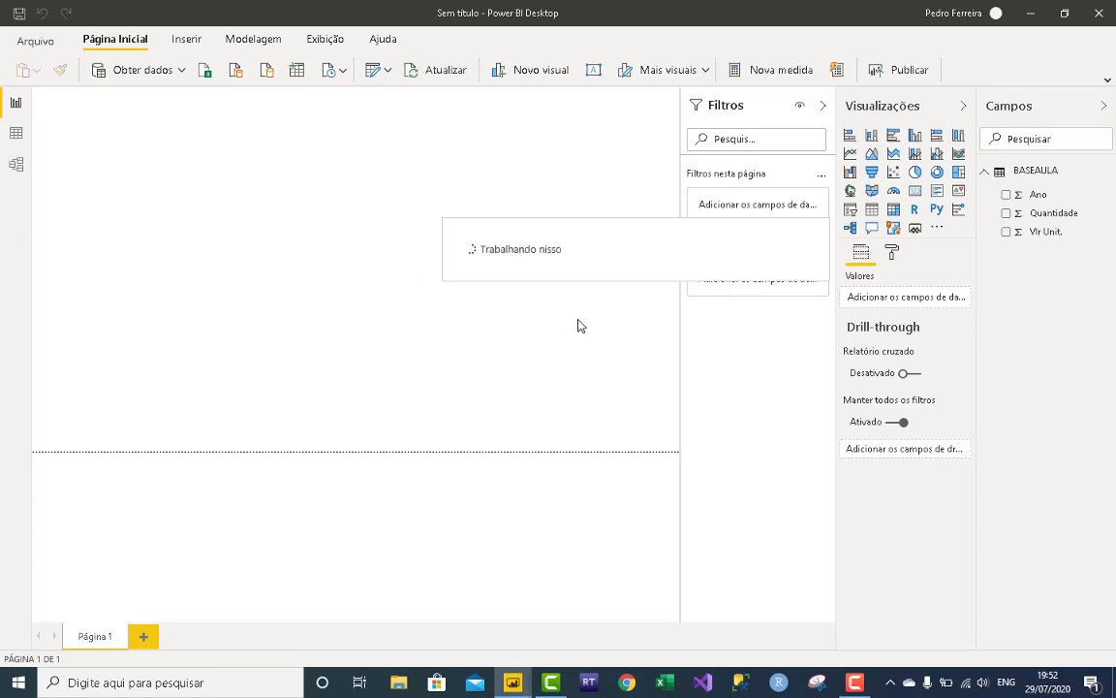
Show the loaded table's data and examine the filter values of the Ano, Quantidade and Vlr Unit. columns.
left_click(16, 136)
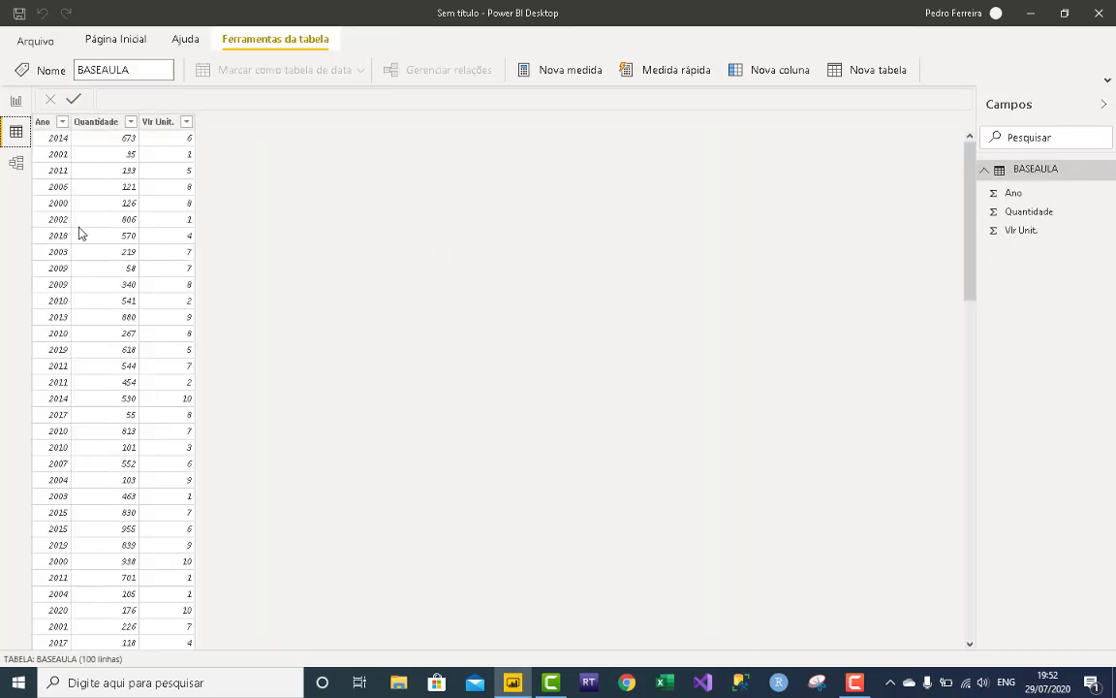
left_click(61, 123)
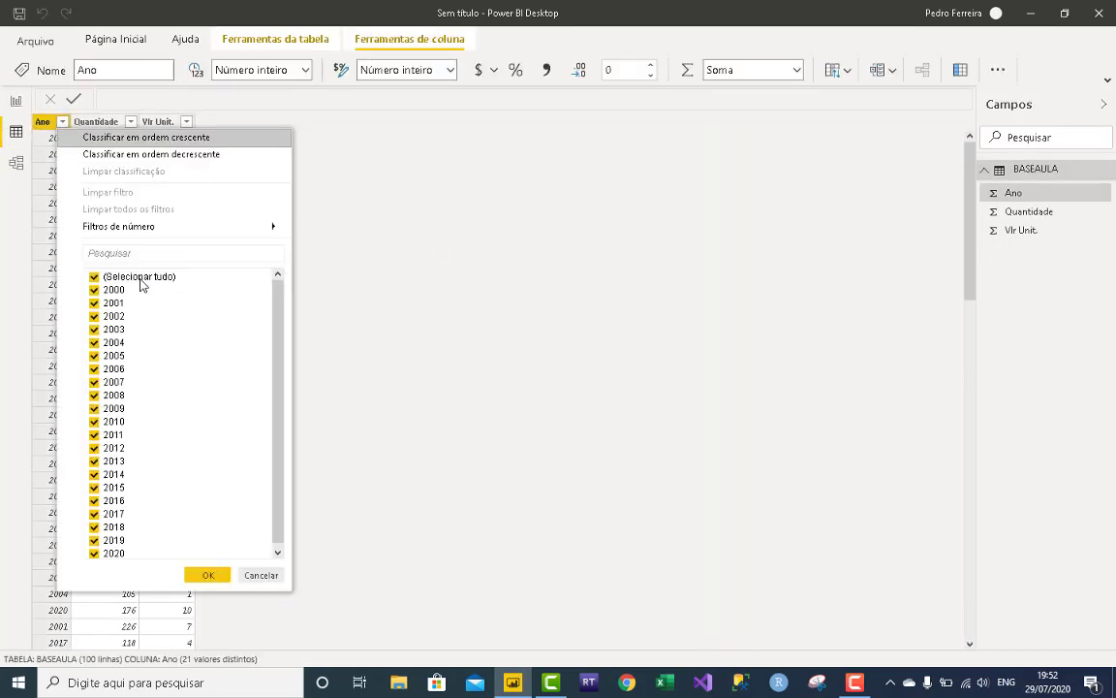
left_click(261, 576)
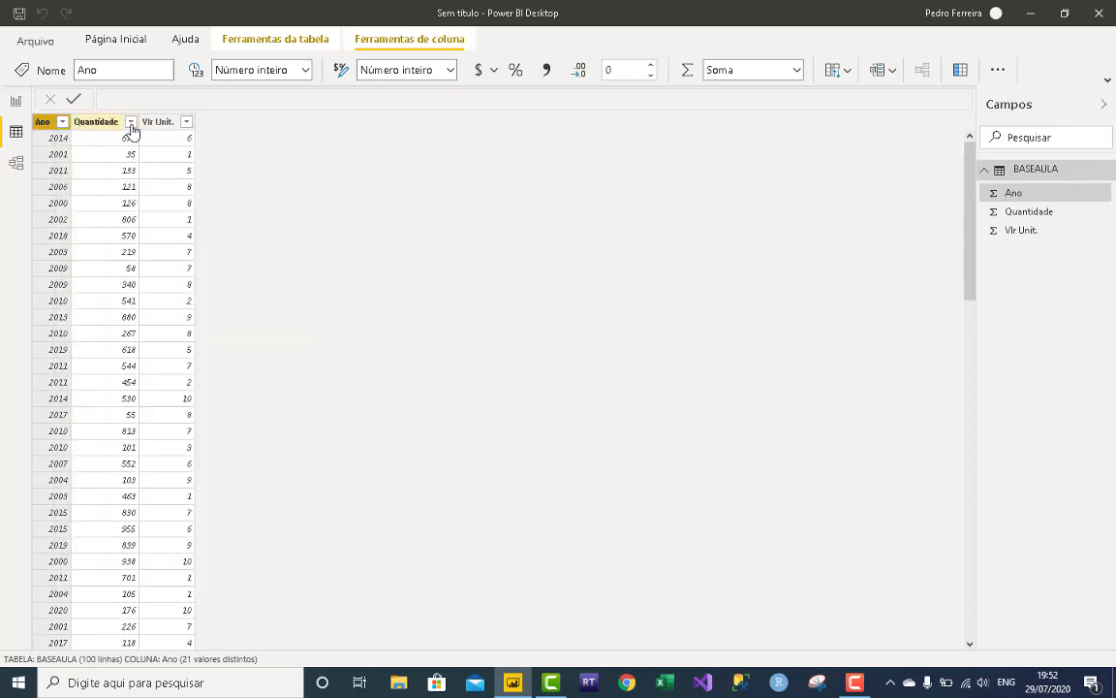
left_click(130, 121)
left_click(328, 575)
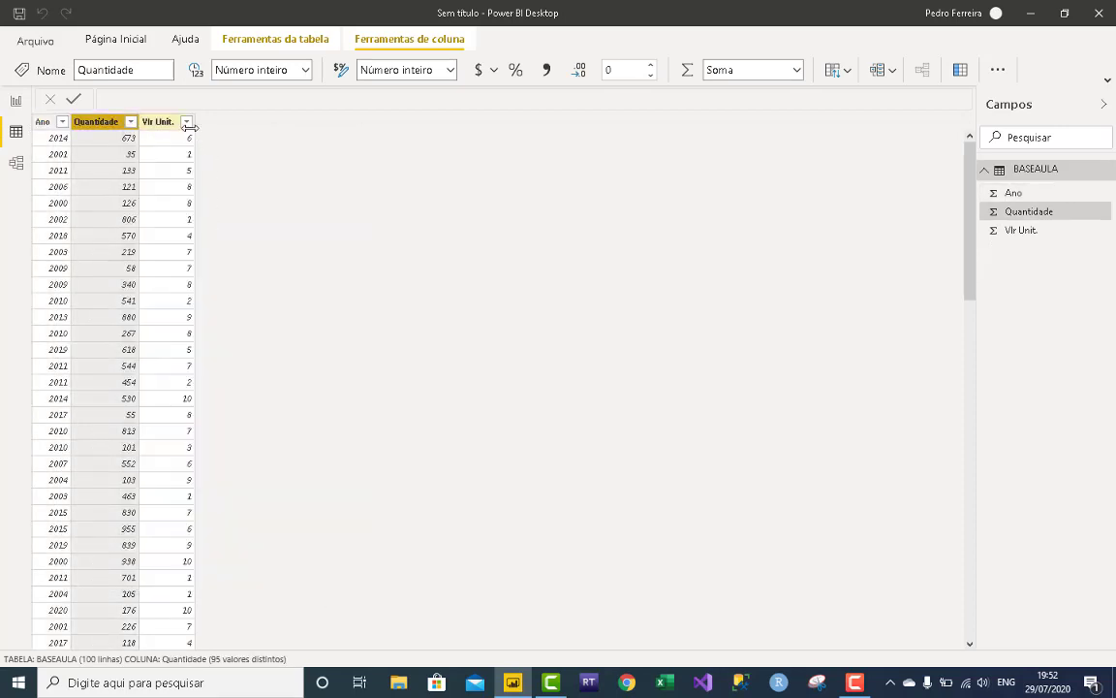
left_click(186, 122)
left_click(393, 436)
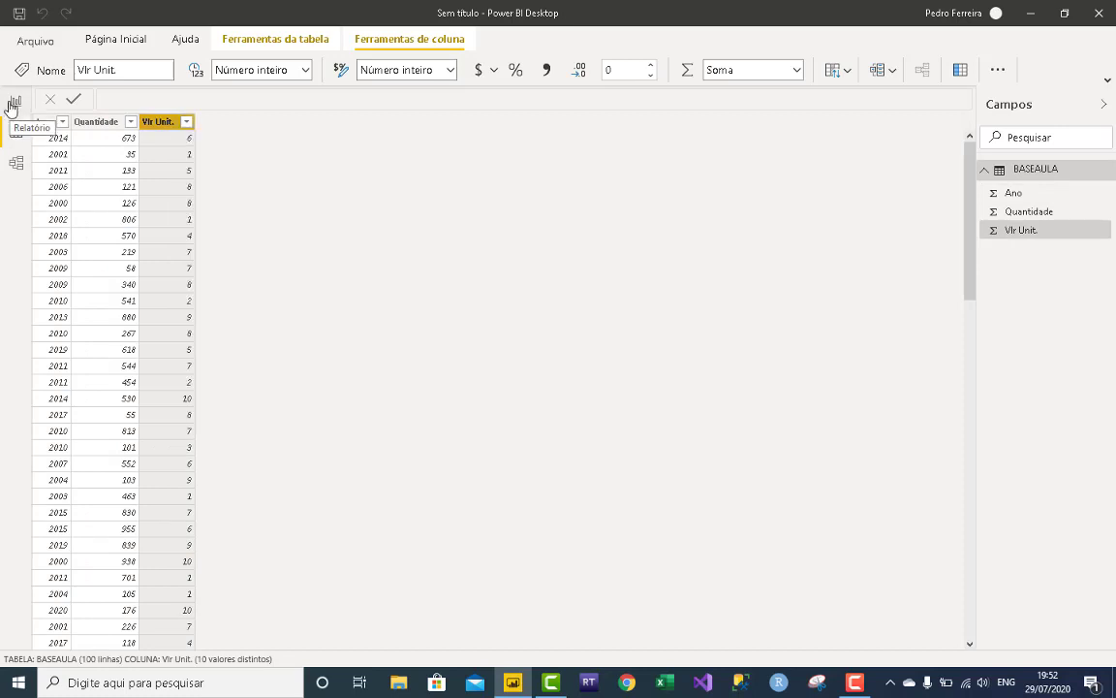
Create the measure TOTAL QTD = SUM(BASEAULA[Quantidade]) in the BASEAULA table.
left_click(127, 44)
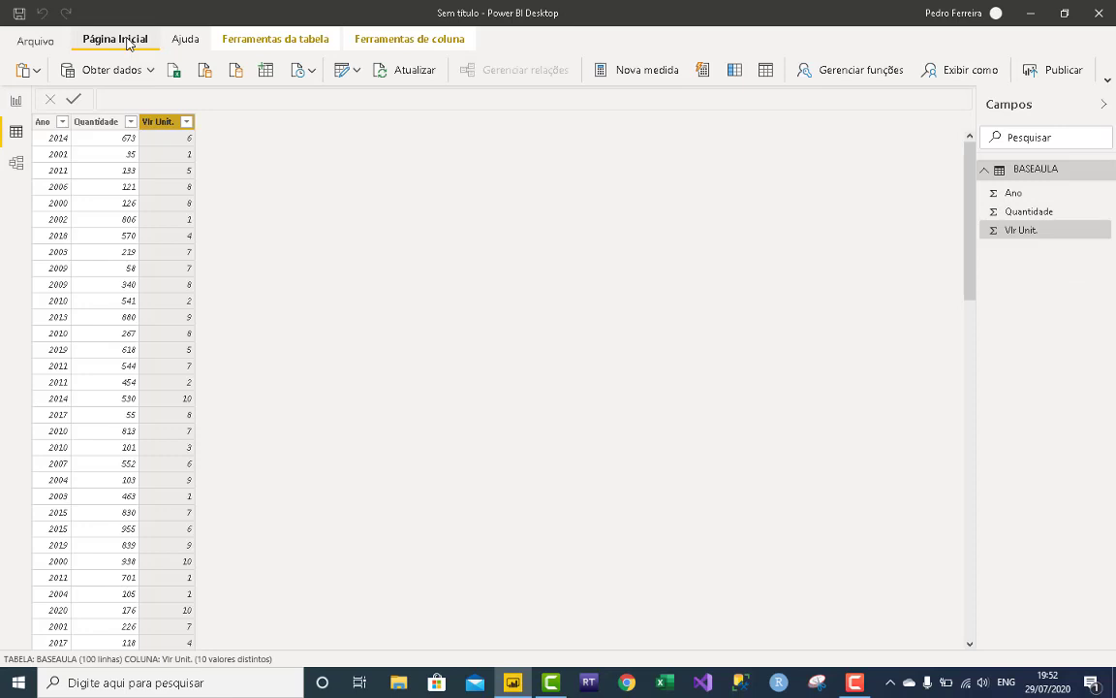
left_click(1109, 84)
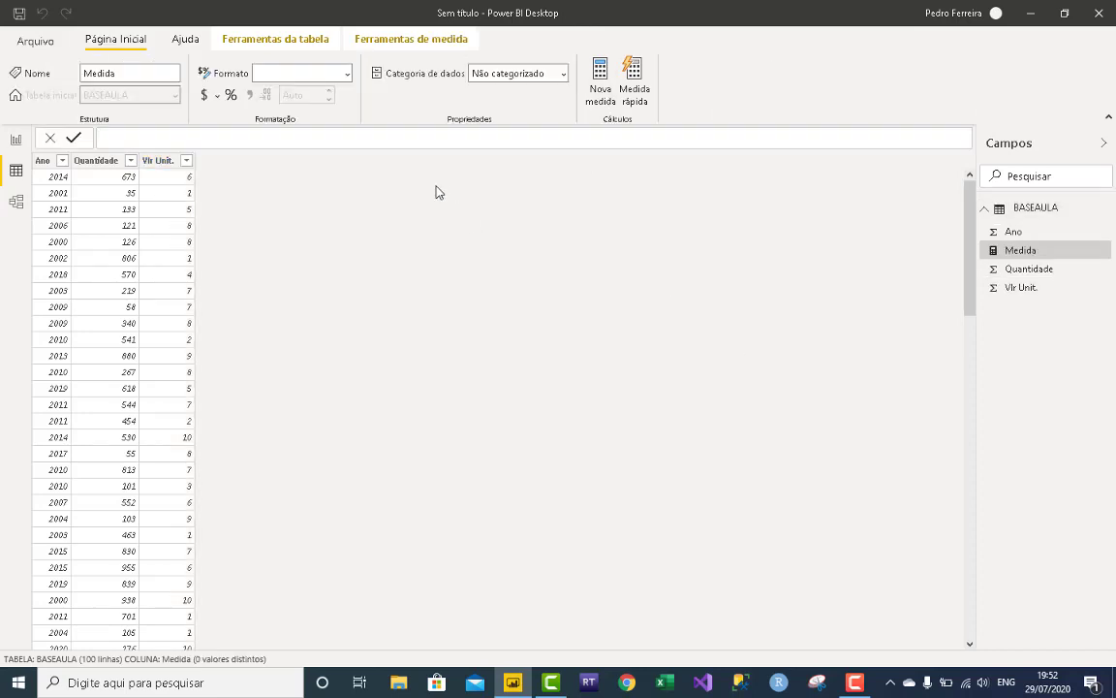
left_click_drag(180, 137, 93, 141)
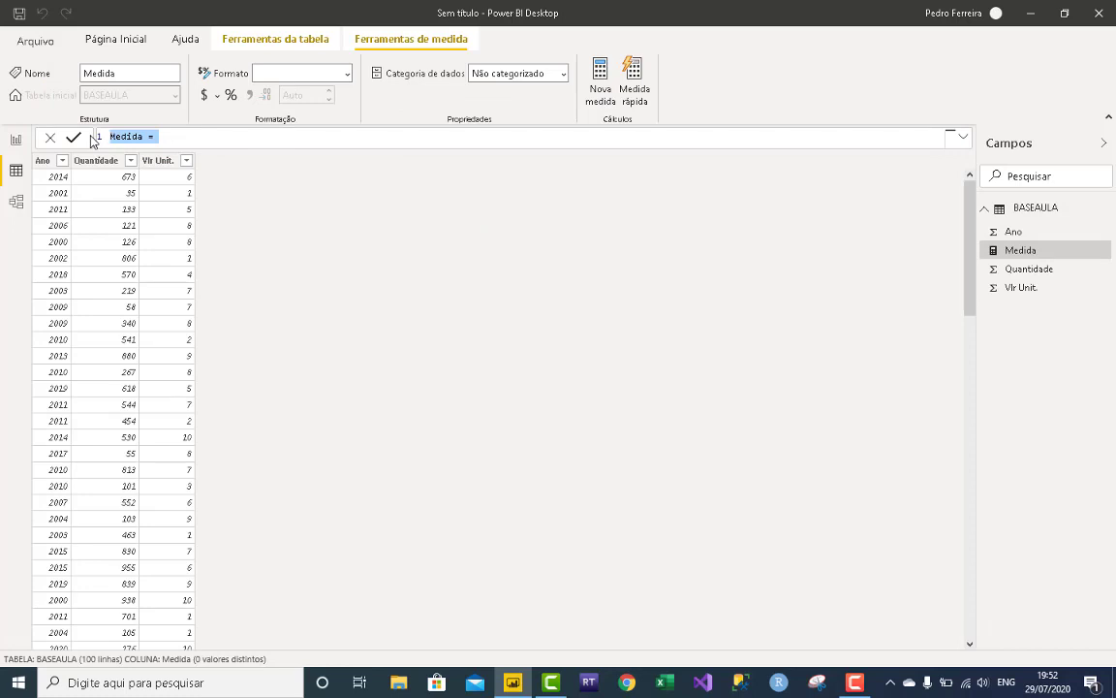
type("tota")
key("BackSpace")
key("BackSpace")
key("BackSpace")
key("BackSpace")
type("TOTAL QTD = SUM")
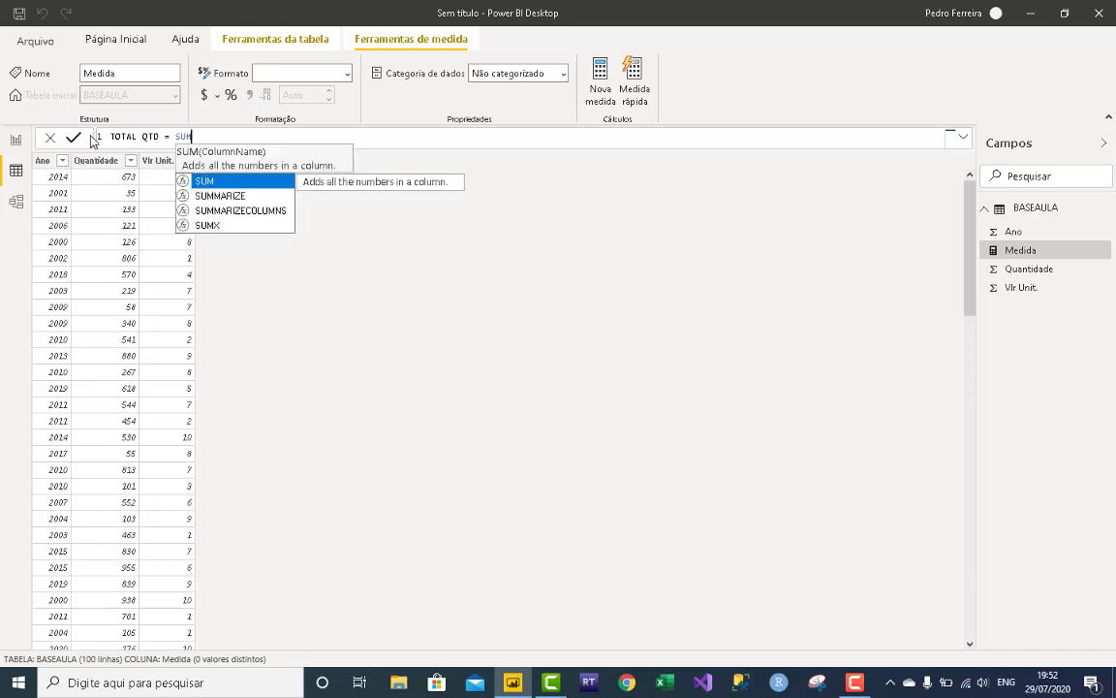
type("(")
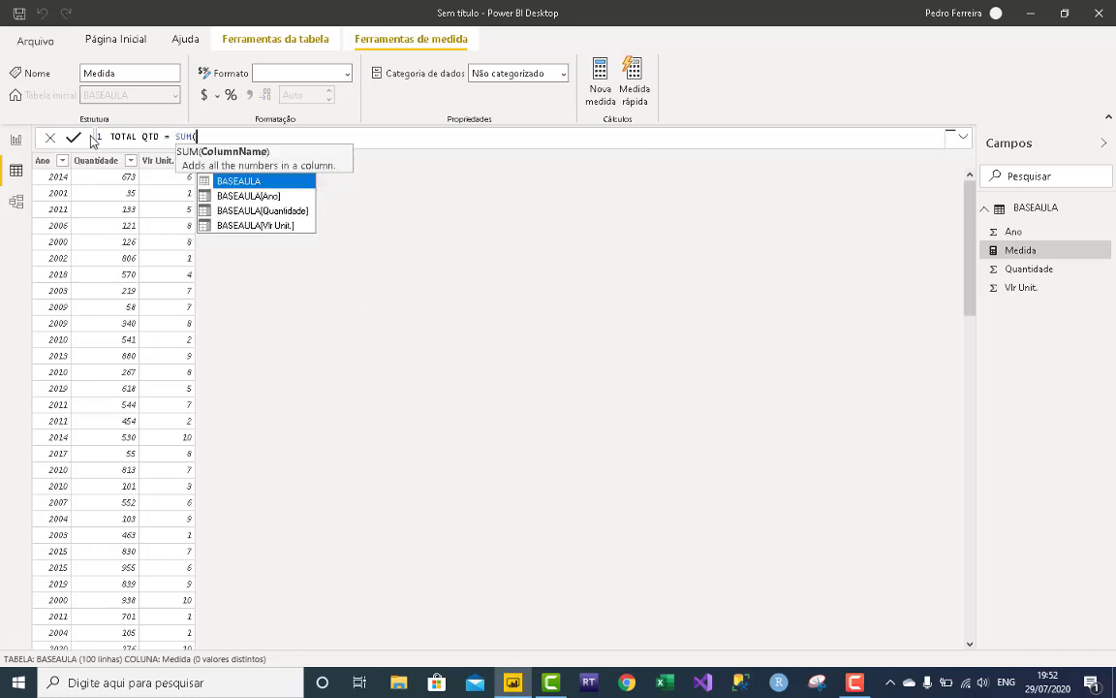
key("Down")
key("Down")
key("Tab")
type(")")
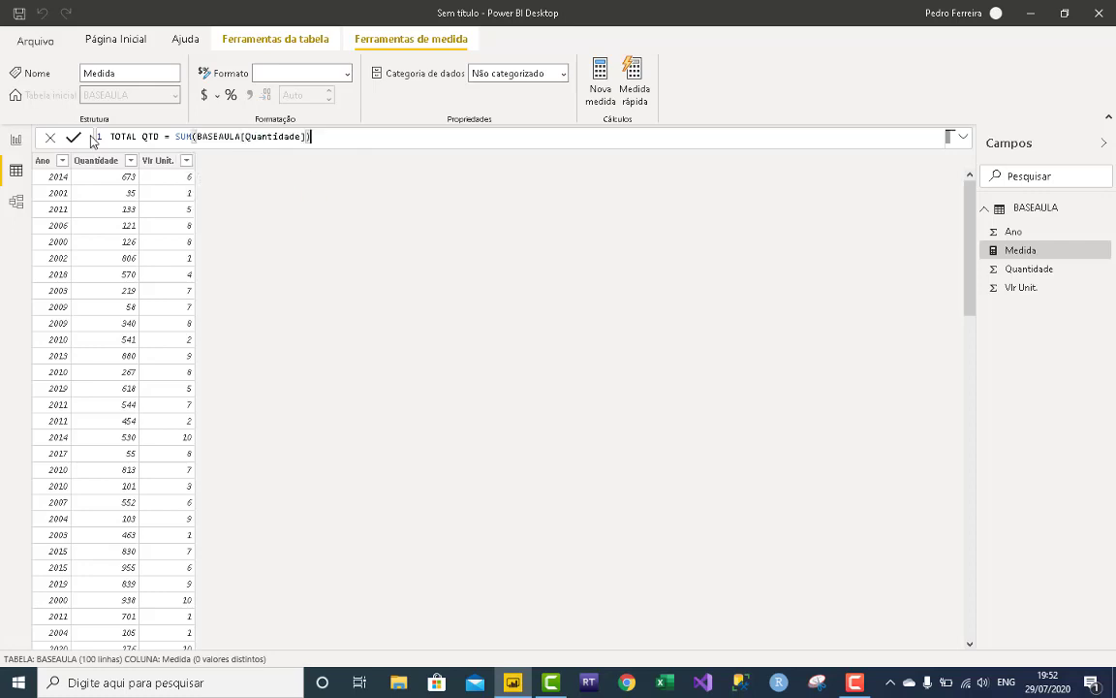
key("Return")
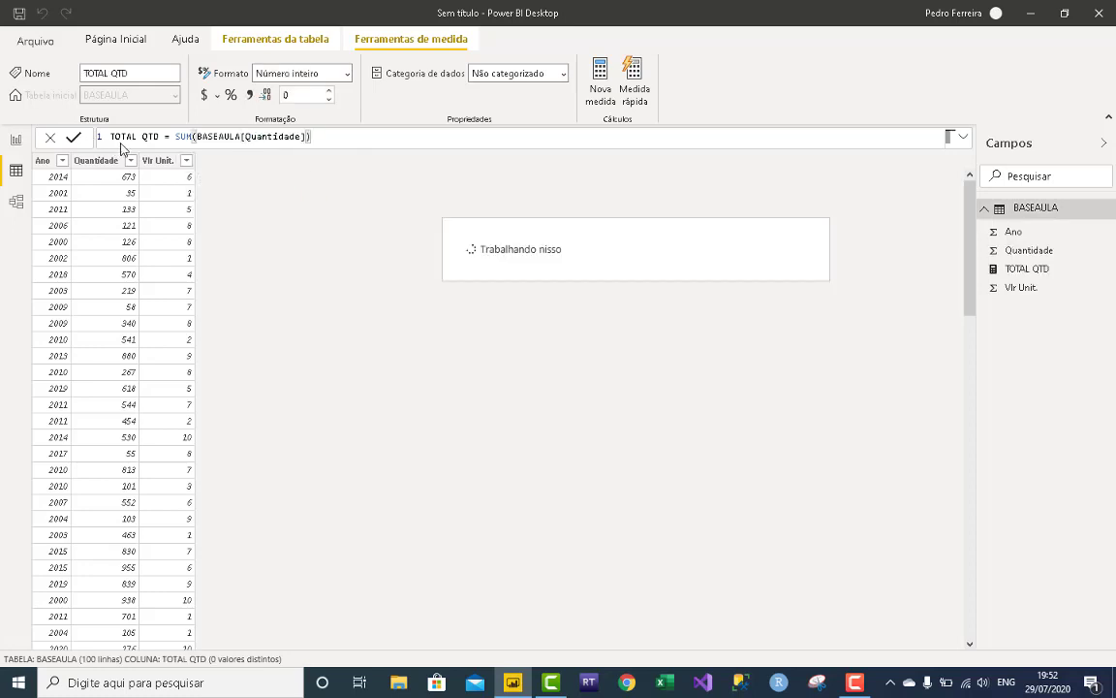
Create a new measure TOTAL VLR = SUM(BASEAULA[Vlr Unit.]) in the BASEAULA table.
left_click(600, 97)
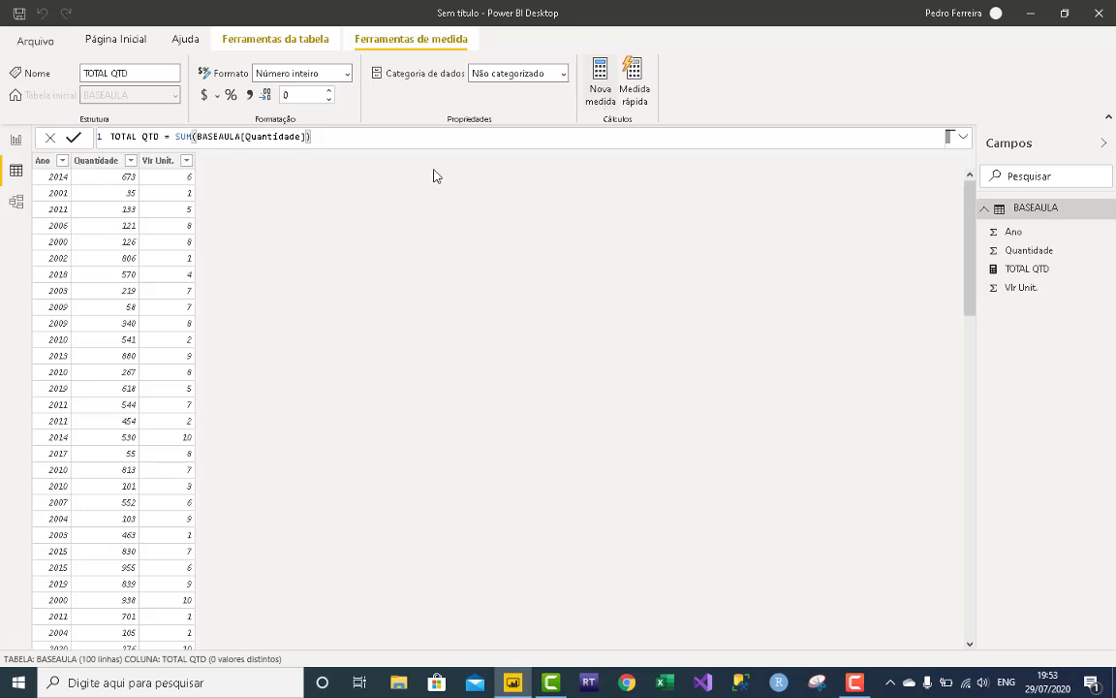
left_click_drag(203, 139, 83, 138)
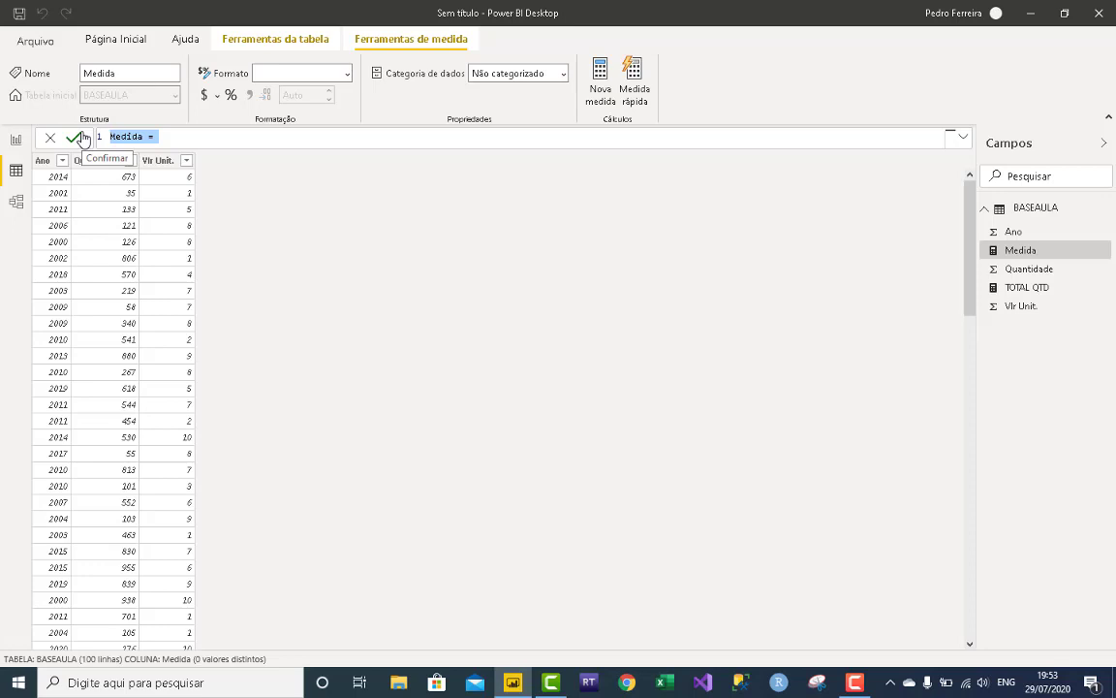
type("TOTAL VLR =")
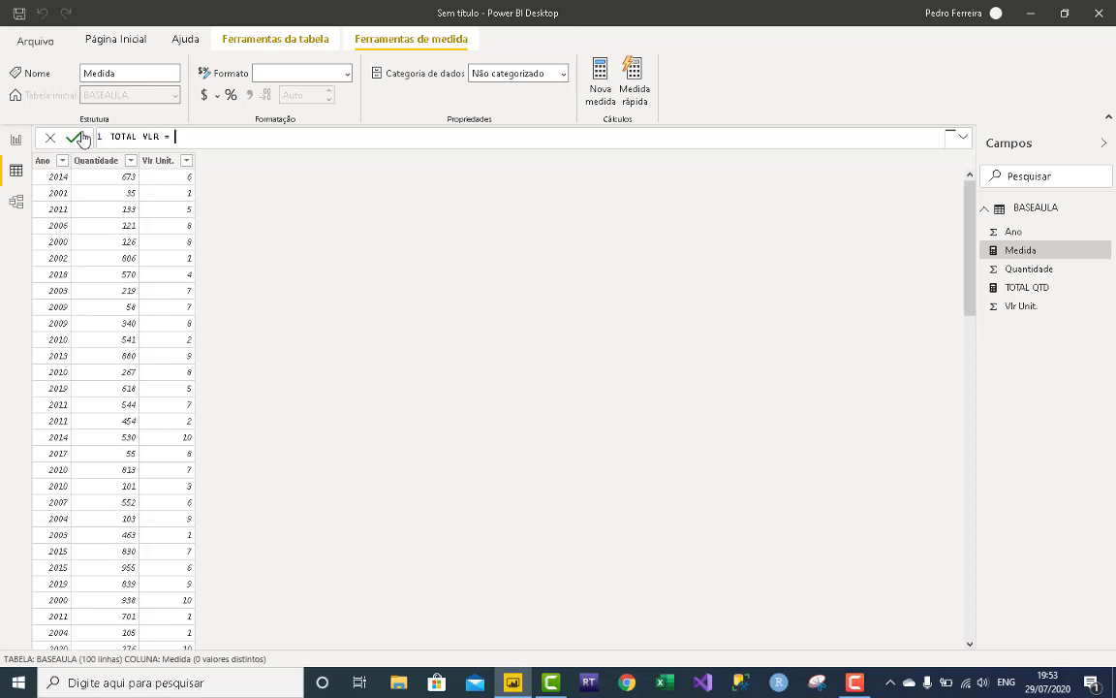
type("SUM(")
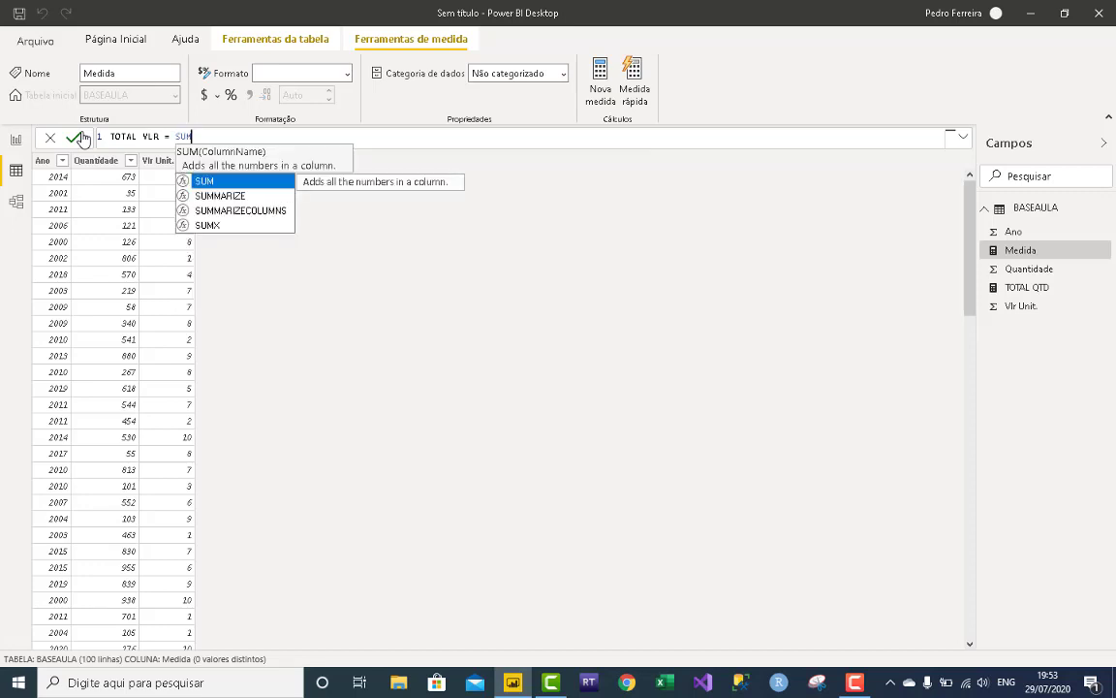
key("Down")
key("Down")
key("Down")
key("Tab")
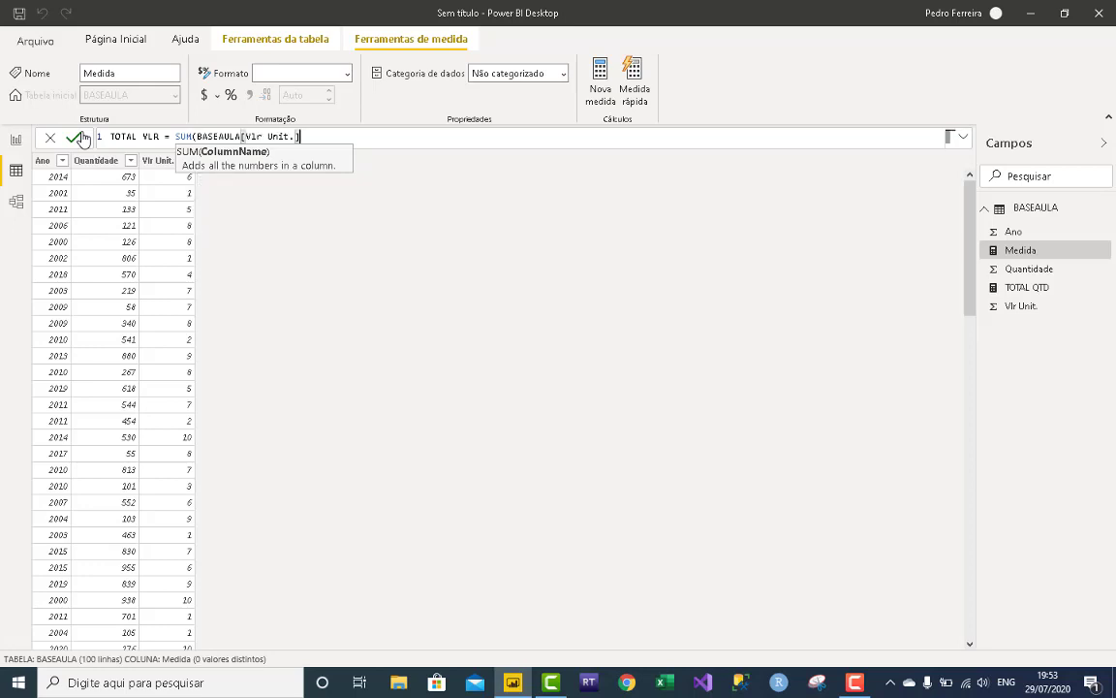
key("BackSpace")
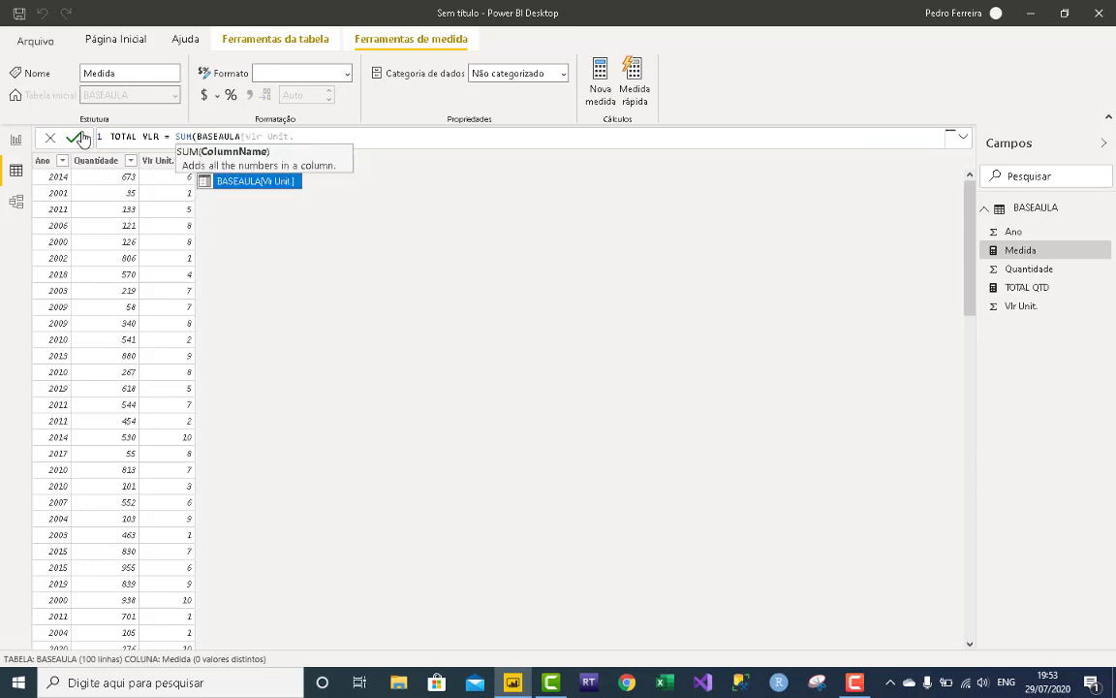
type("])")
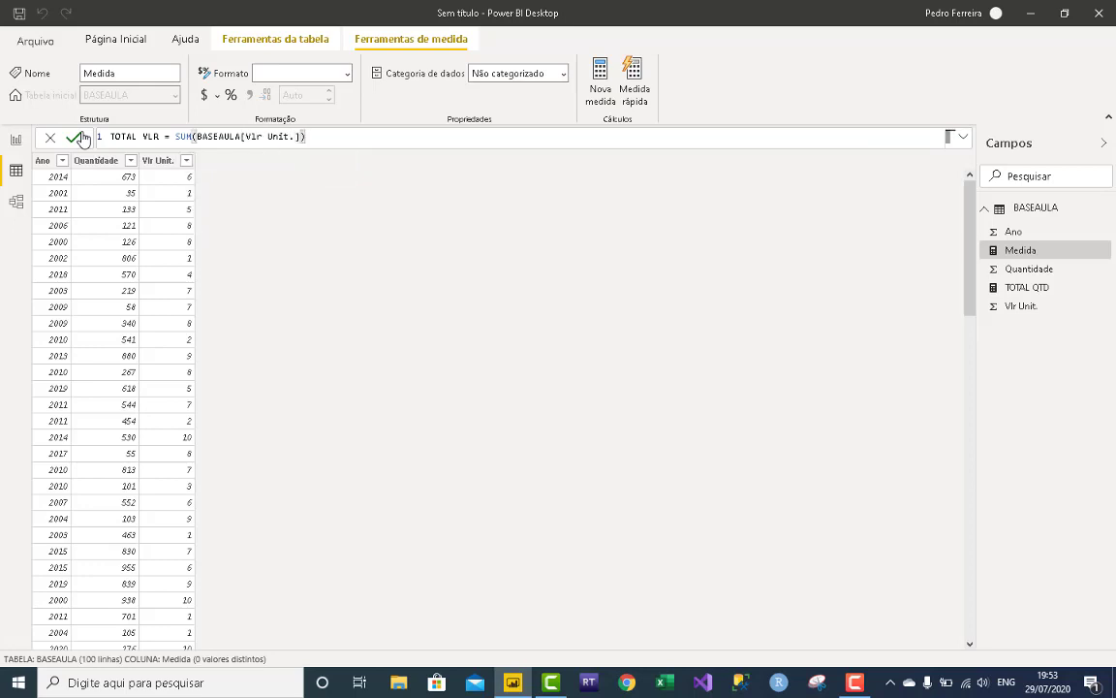
left_click(76, 138)
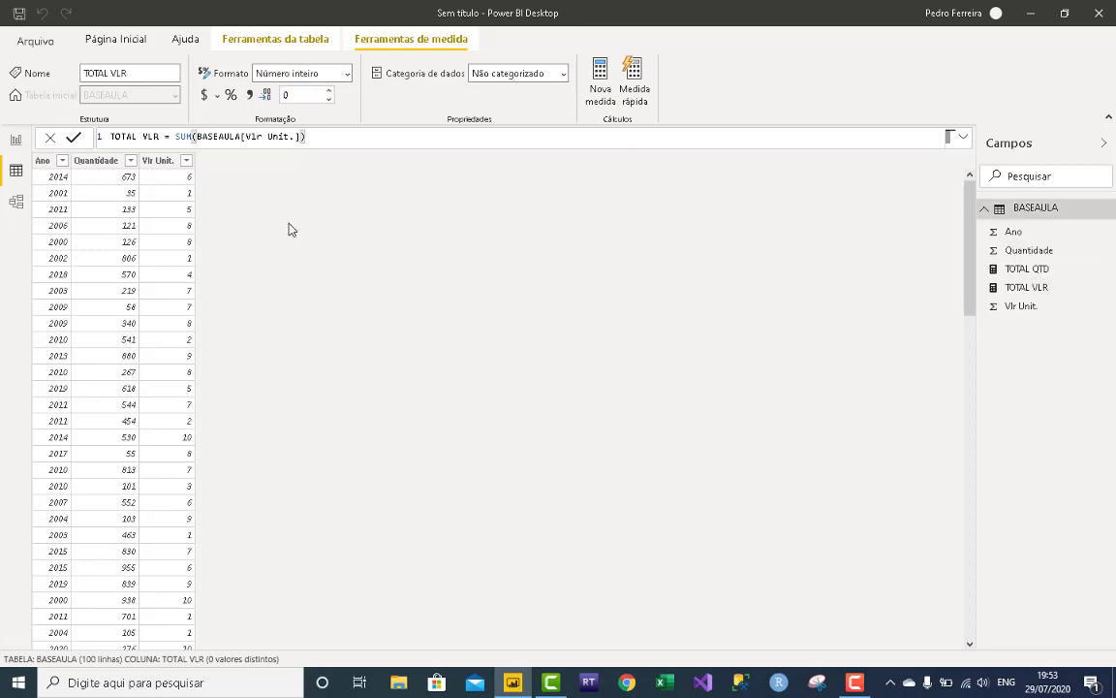
Create a new measure VALOR TOTAL = [TOTAL QTD]*[TOTAL VLR] from the two sum measures.
left_click(606, 89)
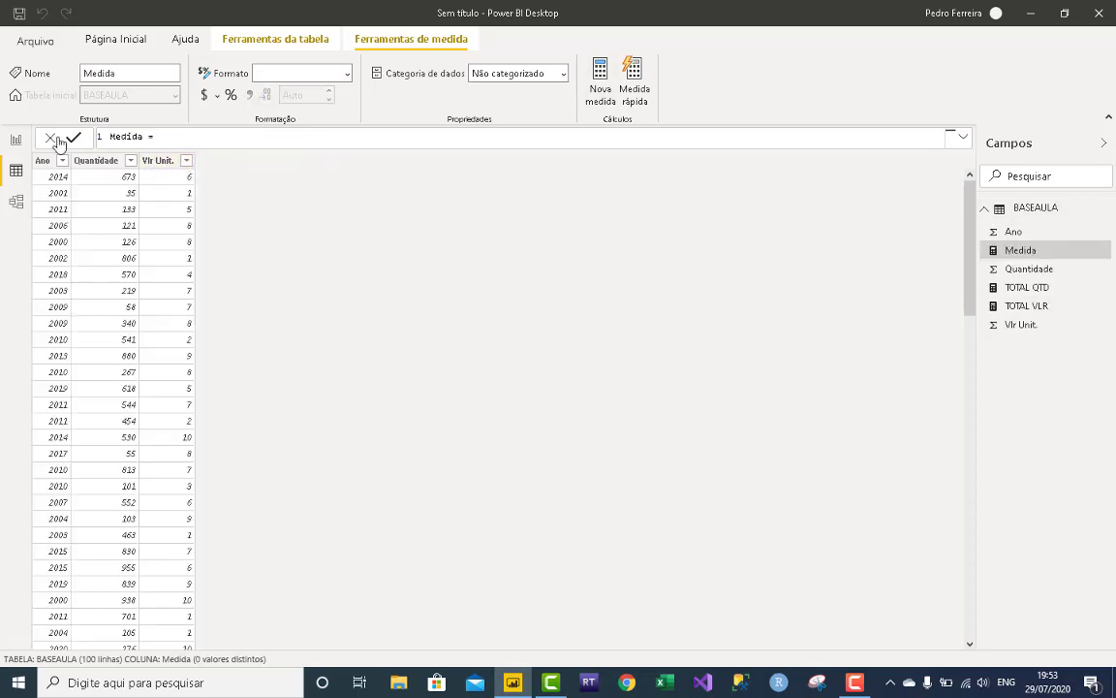
type("VALOR TOTAL = TOT")
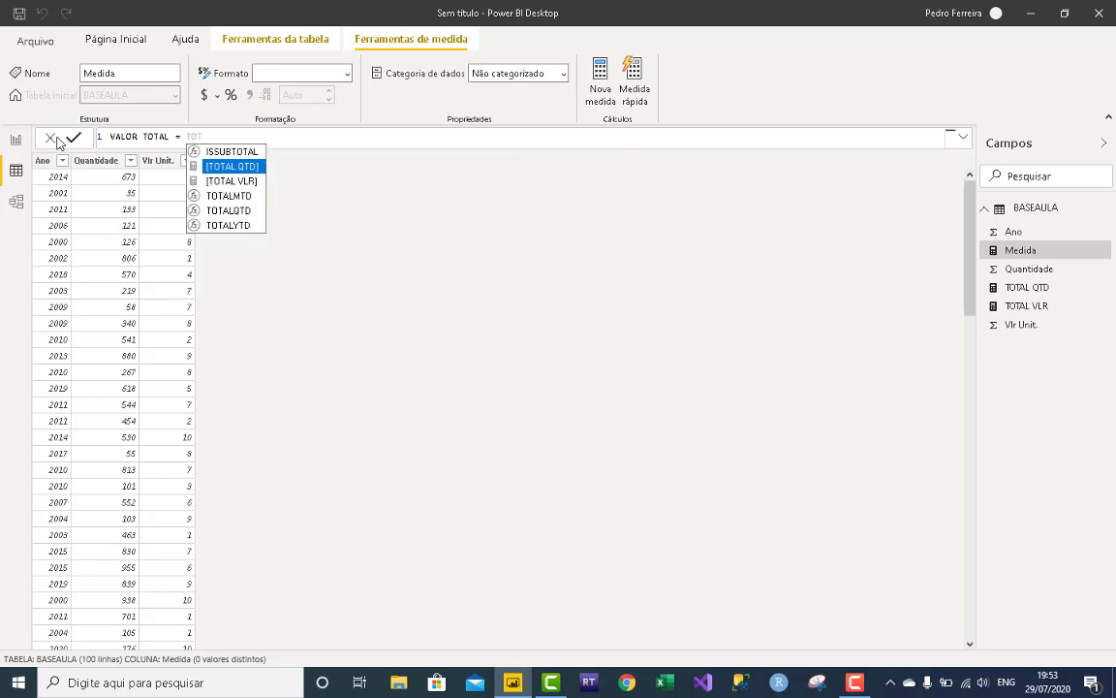
key("Tab")
type("*TOT")
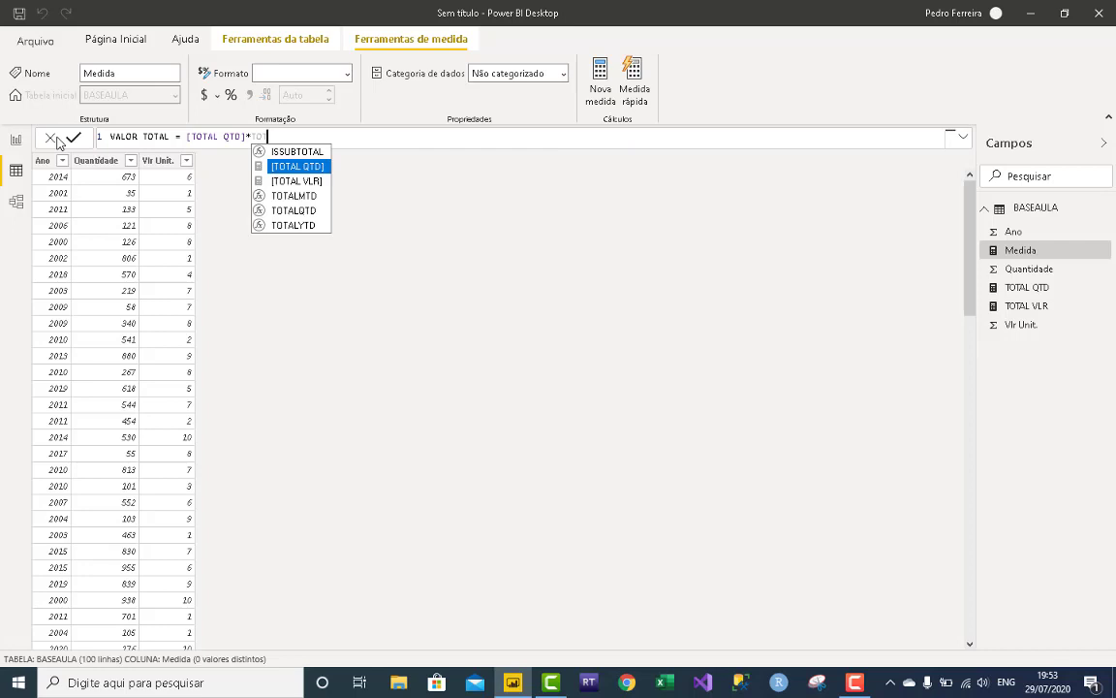
key("Down")
key("Tab")
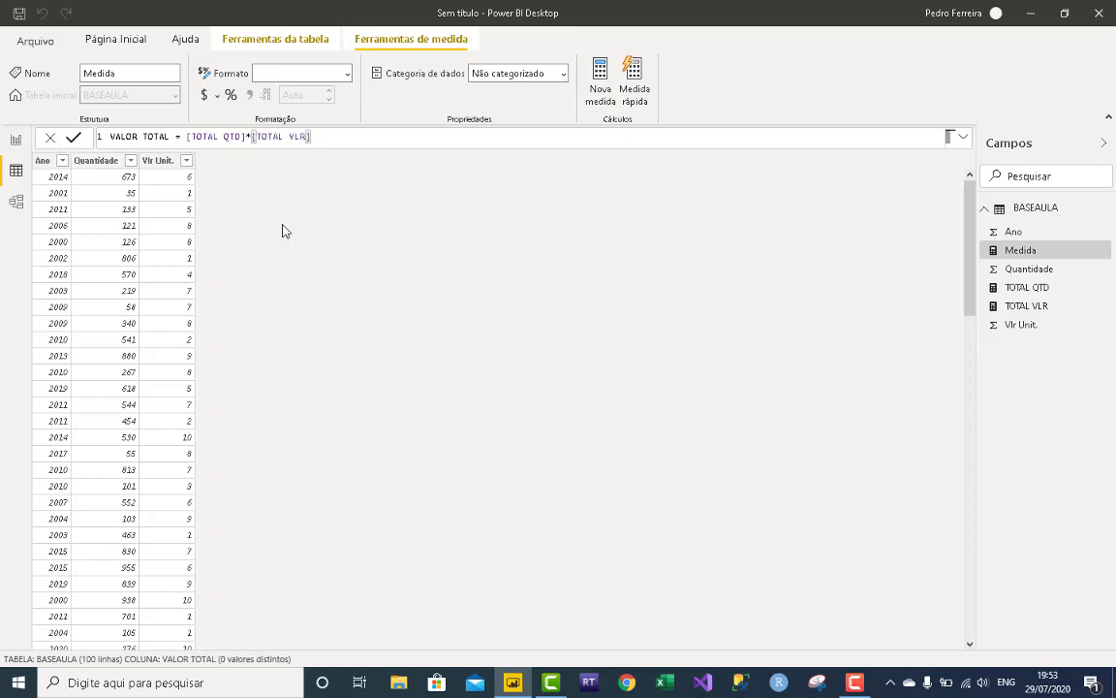
key("Return")
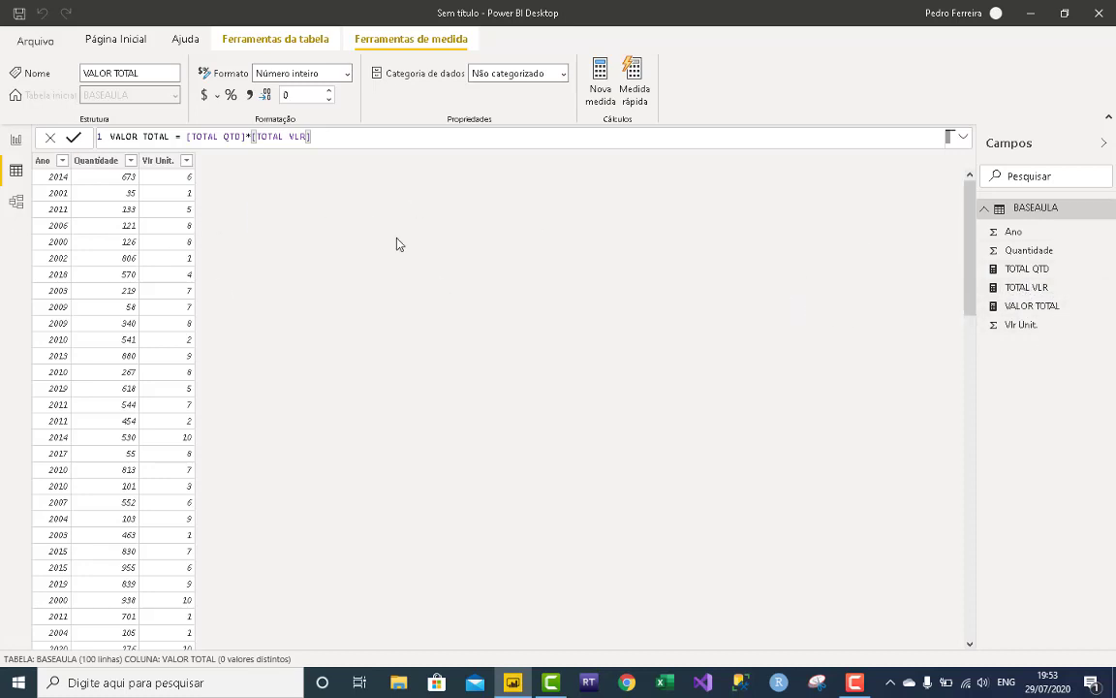
Insert an empty table visual on report page Página 1 and enlarge it down to the page's lower edge.
left_click(15, 139)
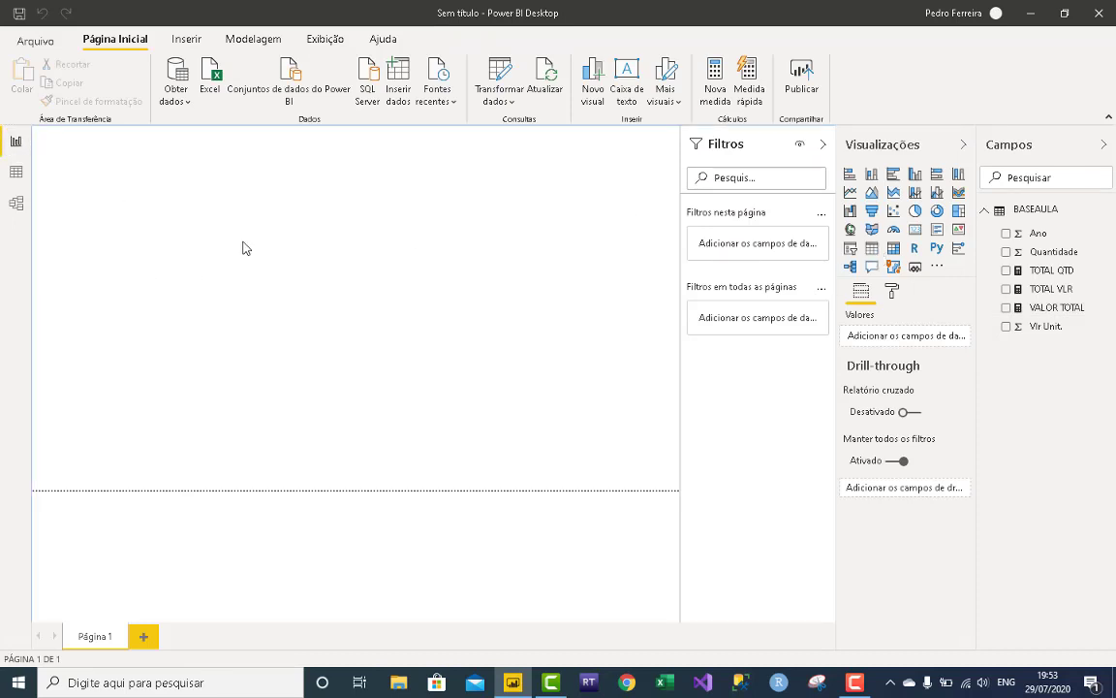
left_click(871, 248)
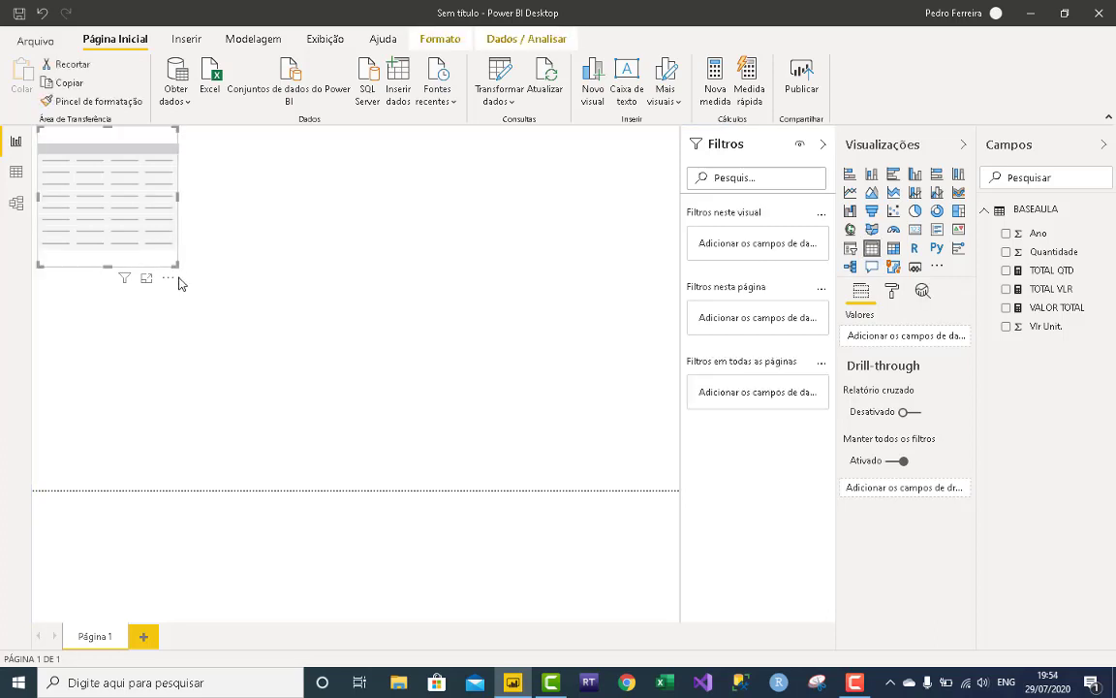
left_click_drag(176, 264, 328, 521)
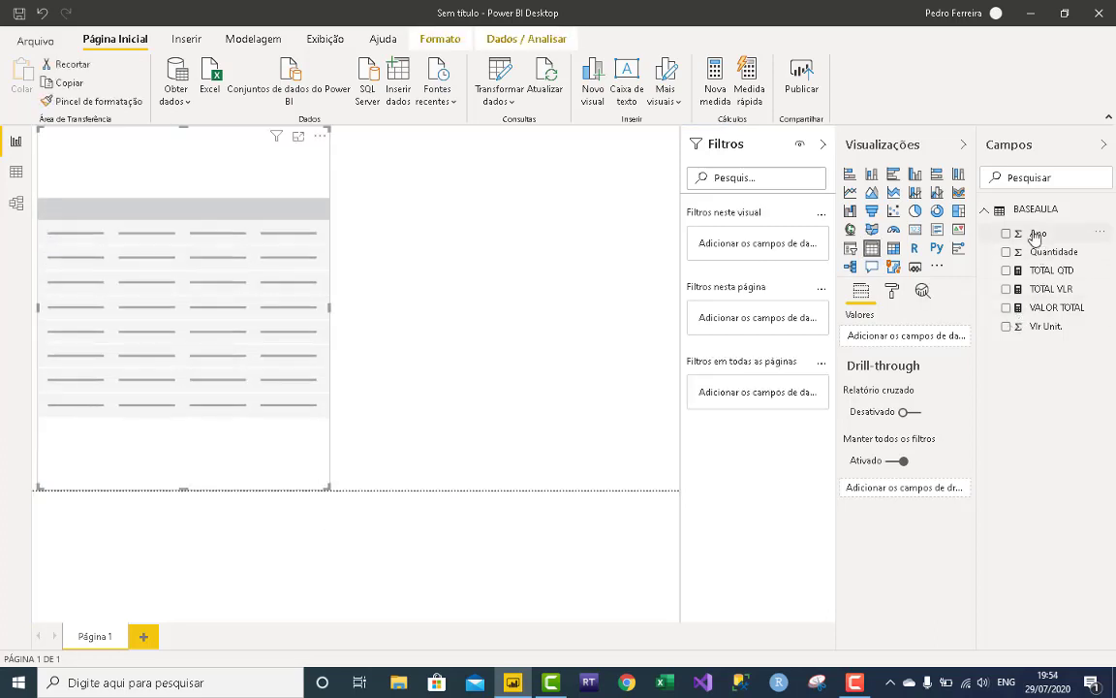
Fill the table visual with Ano, unsummarized, followed by the measures TOTAL QTD, TOTAL VLR and VALOR TOTAL.
left_click_drag(1035, 233, 911, 340)
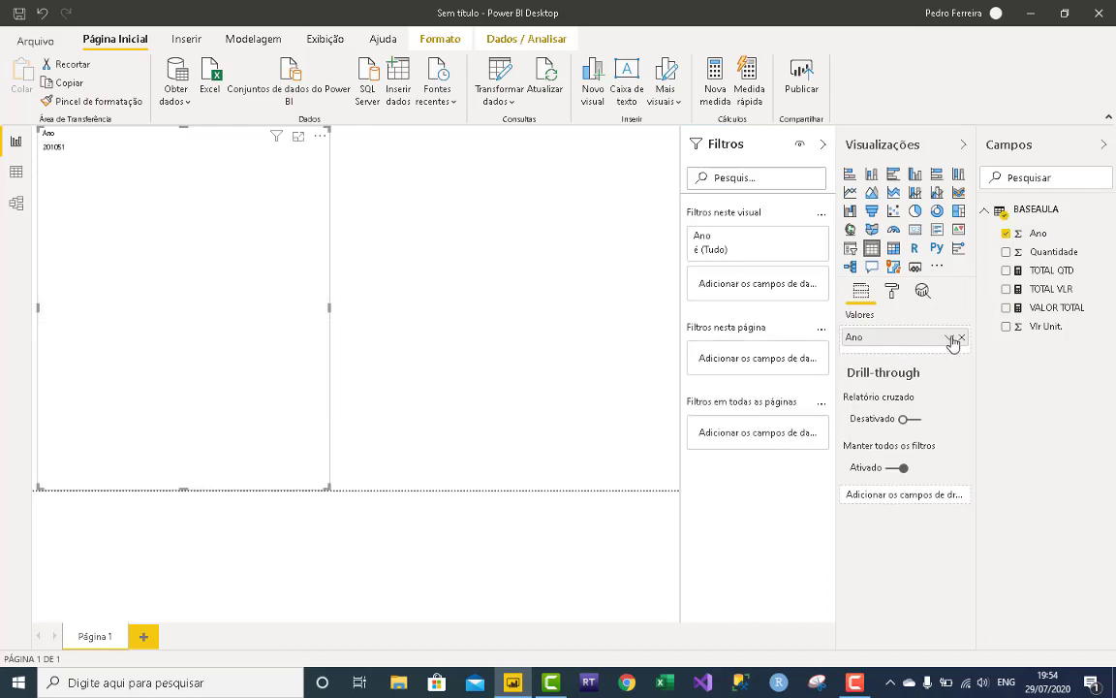
left_click(951, 338)
left_click(880, 429)
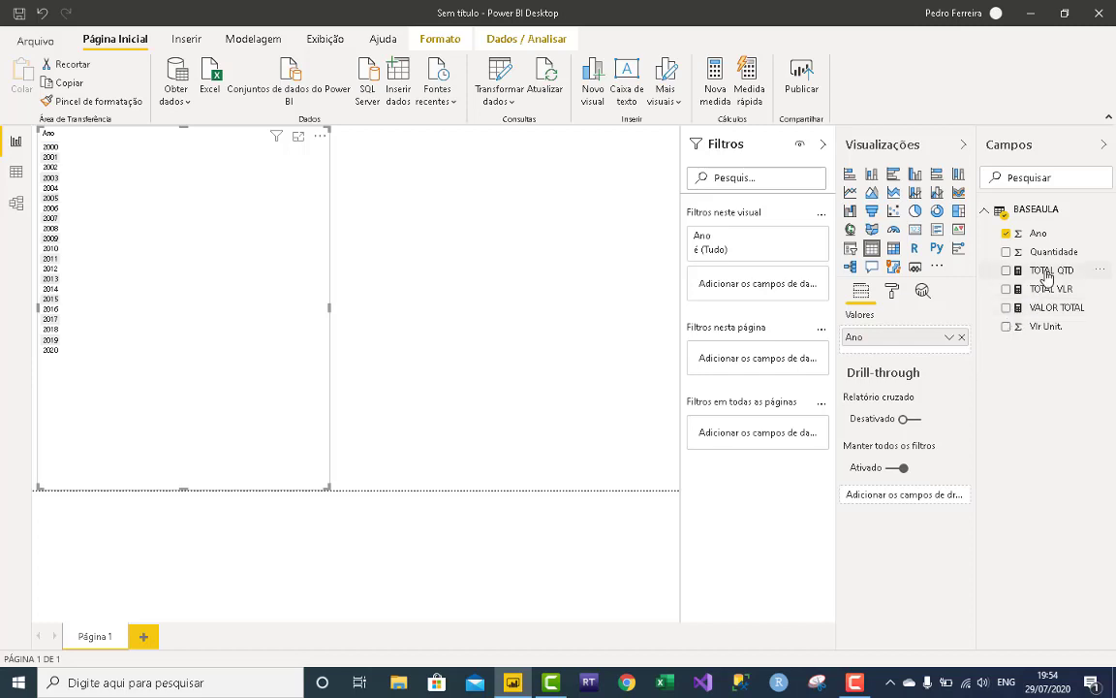
left_click_drag(1047, 278, 962, 370)
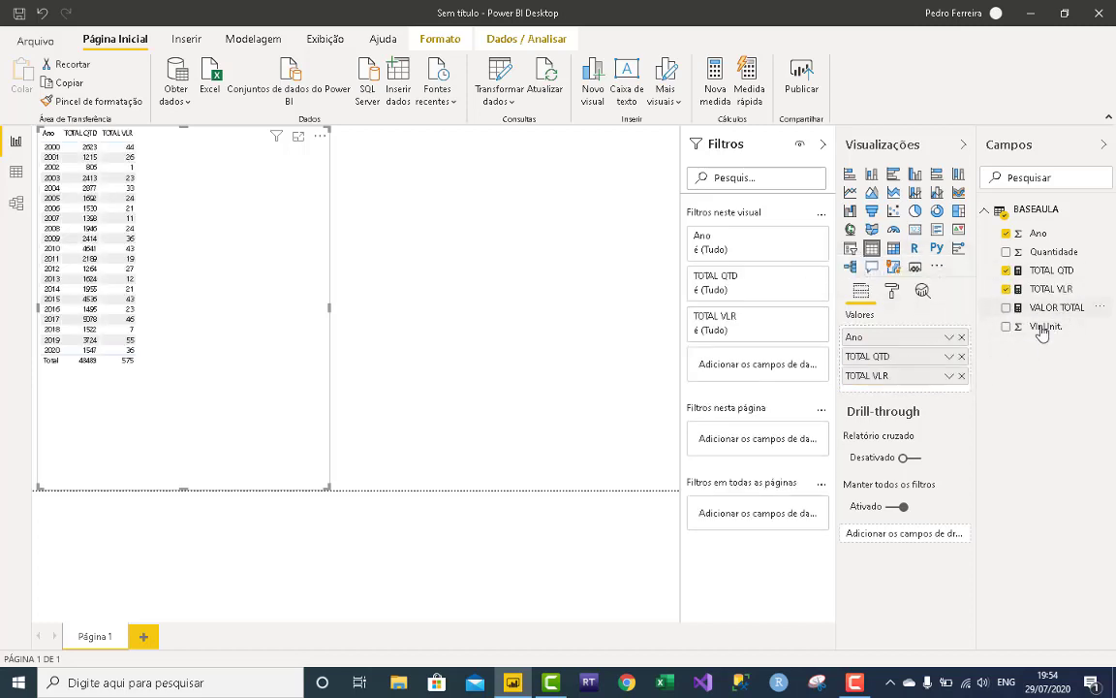
left_click_drag(1051, 307, 954, 394)
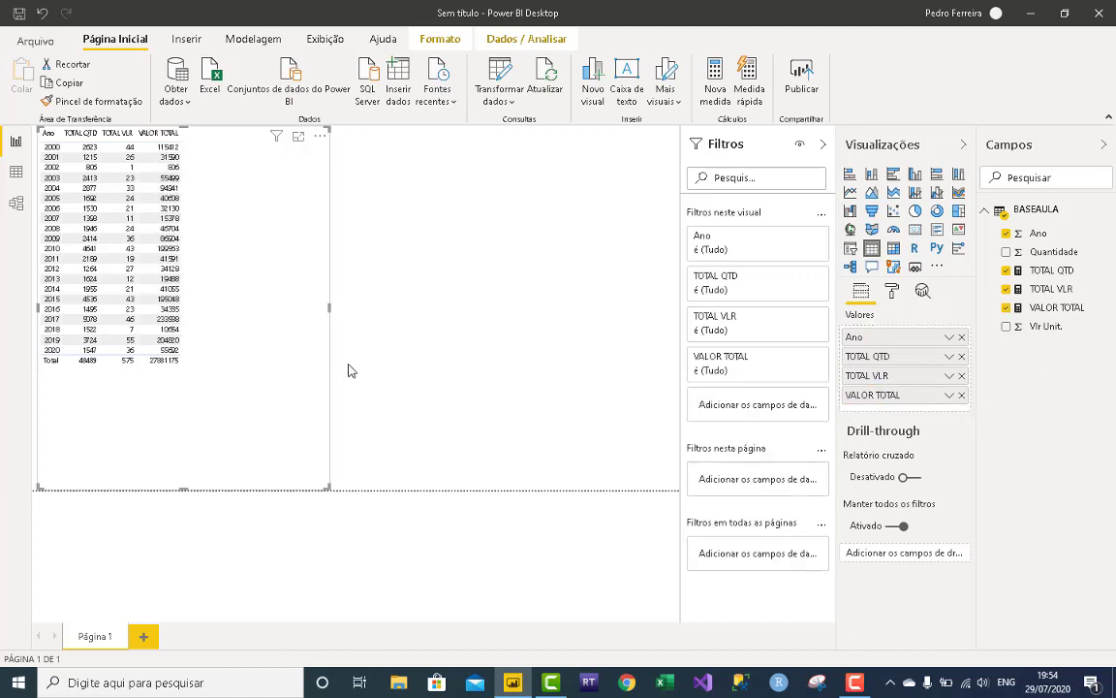
Apply the thousands separator format to the measures VALOR TOTAL, TOTAL VLR and TOTAL QTD.
left_click(1065, 310)
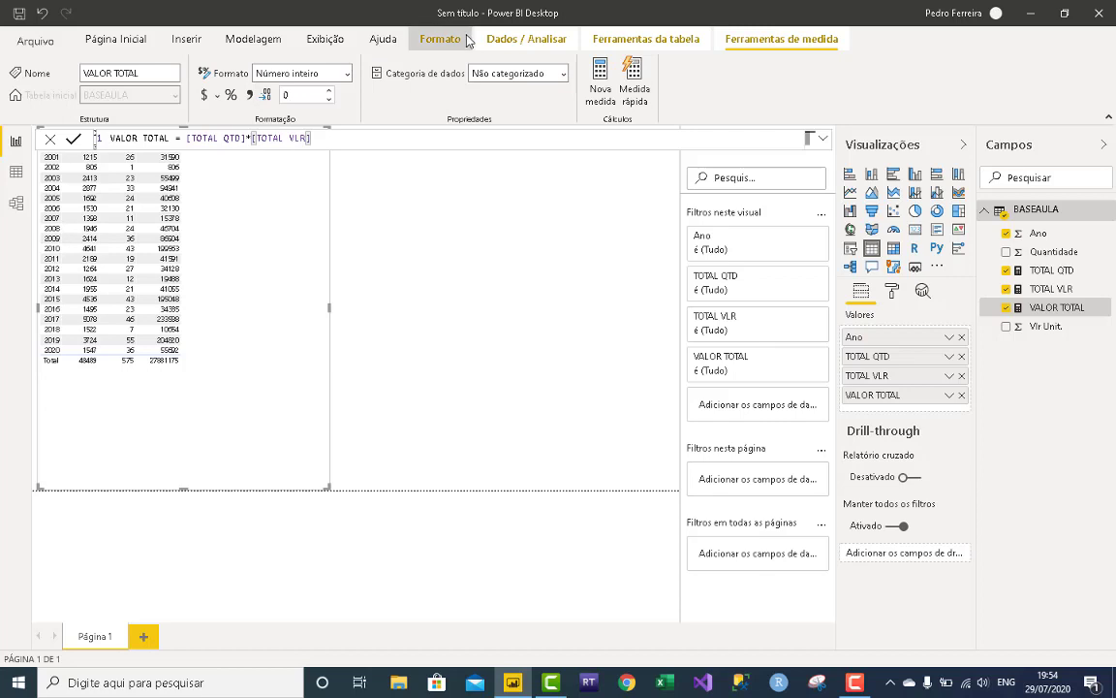
left_click(445, 41)
left_click(531, 43)
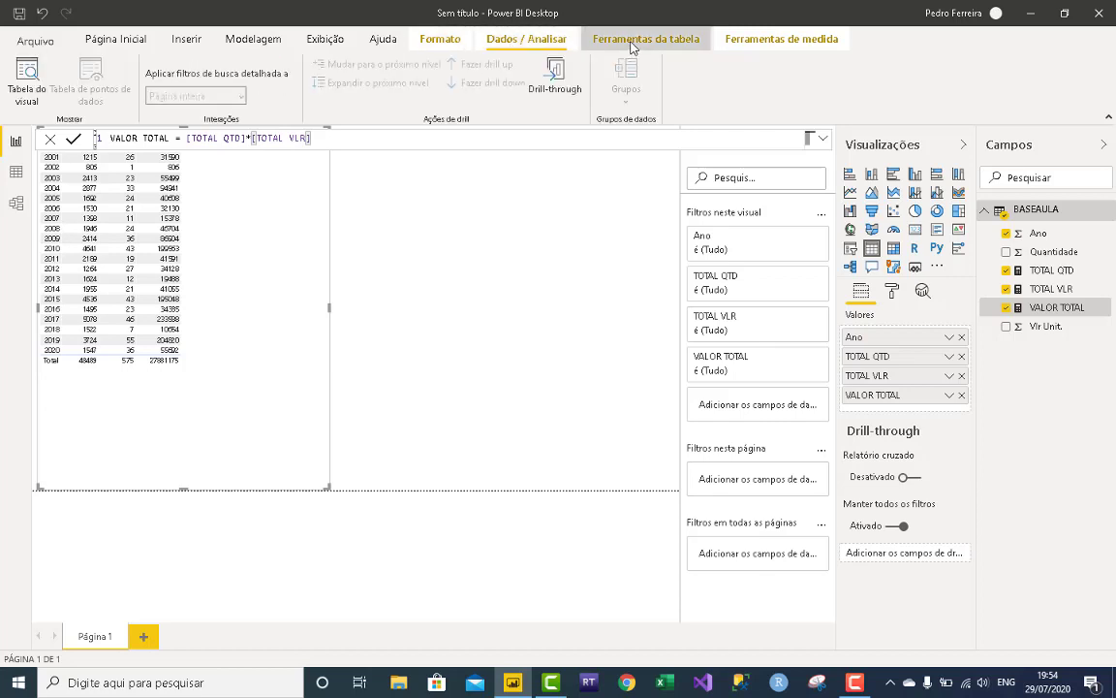
left_click(615, 42)
left_click(736, 41)
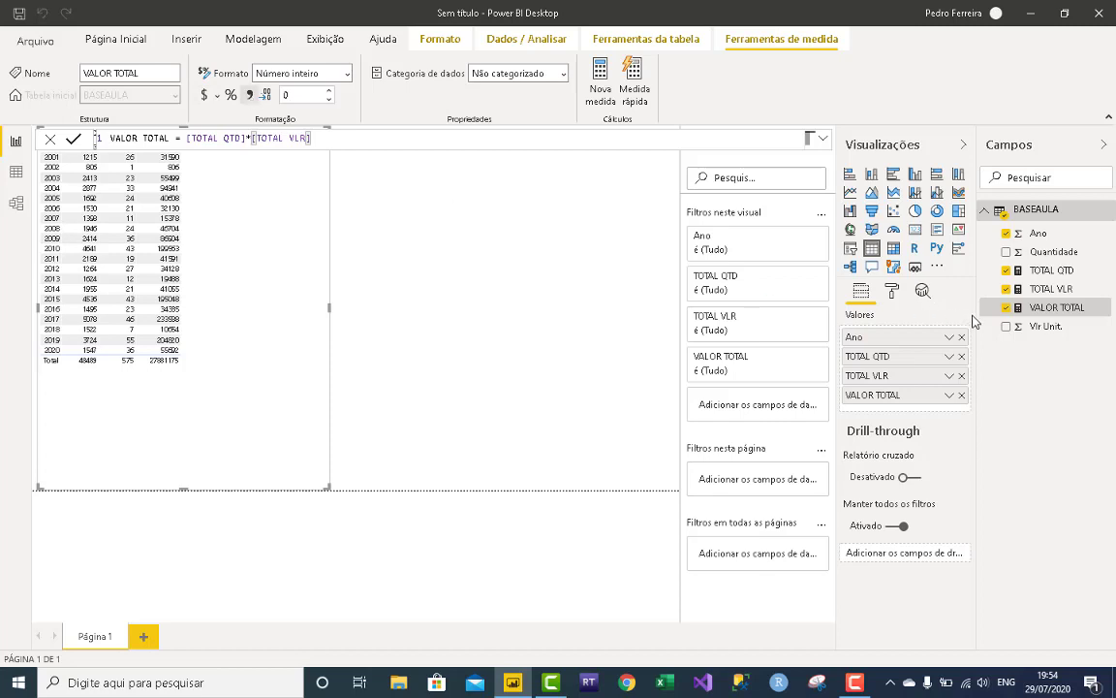
left_click(249, 94)
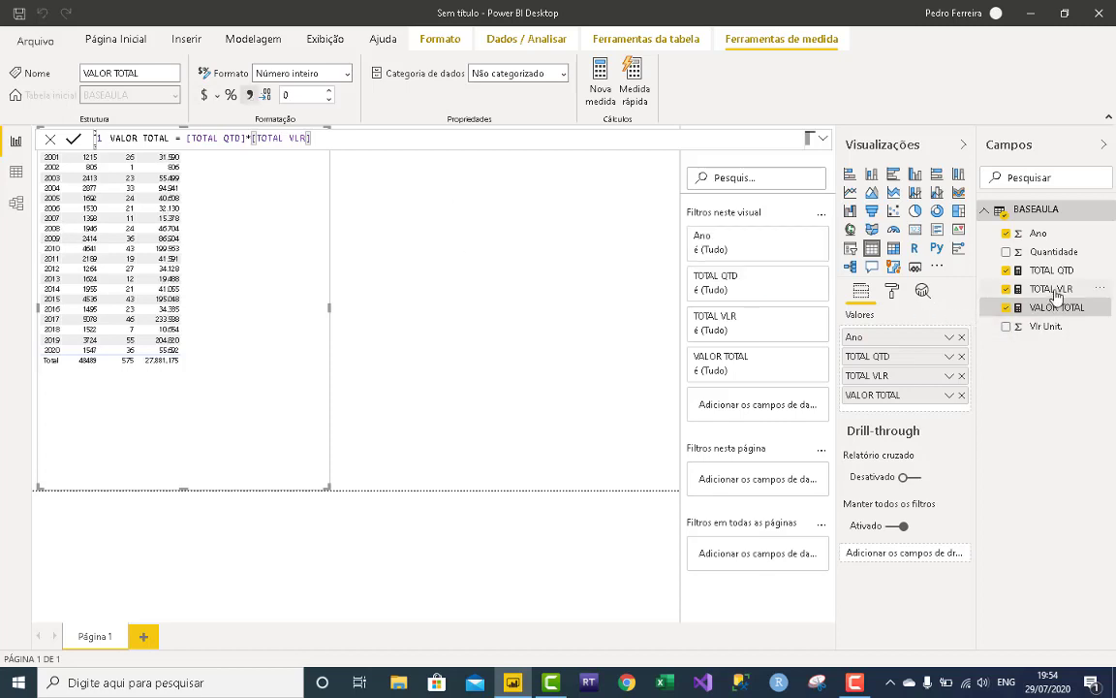
left_click(1052, 289)
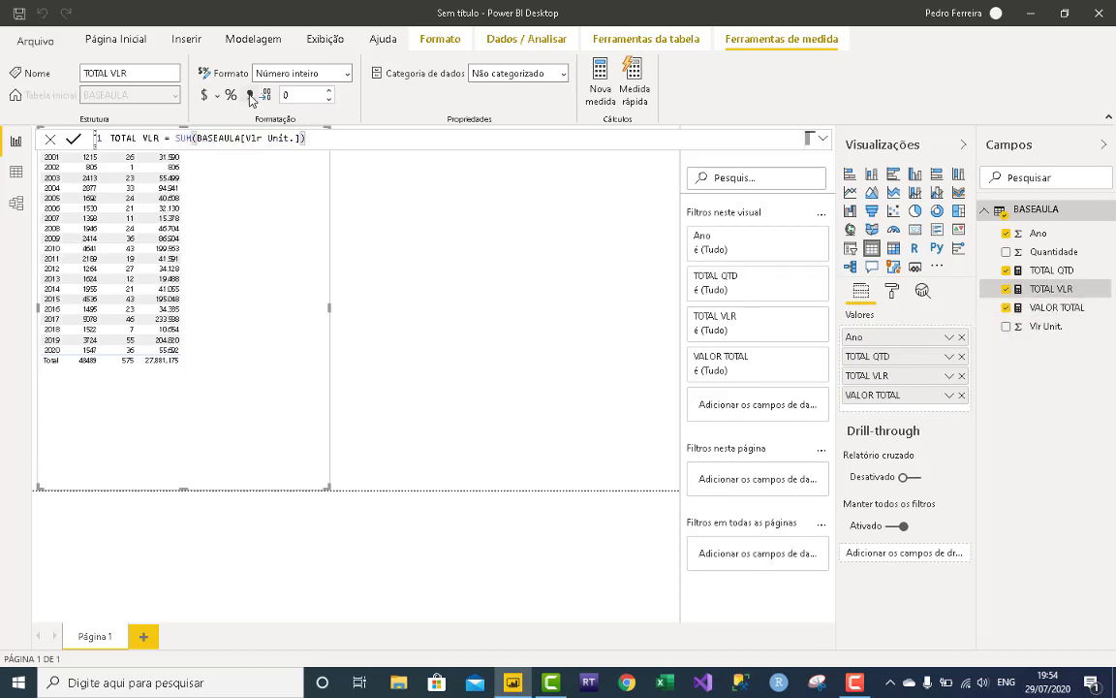
left_click(1075, 271)
left_click(244, 96)
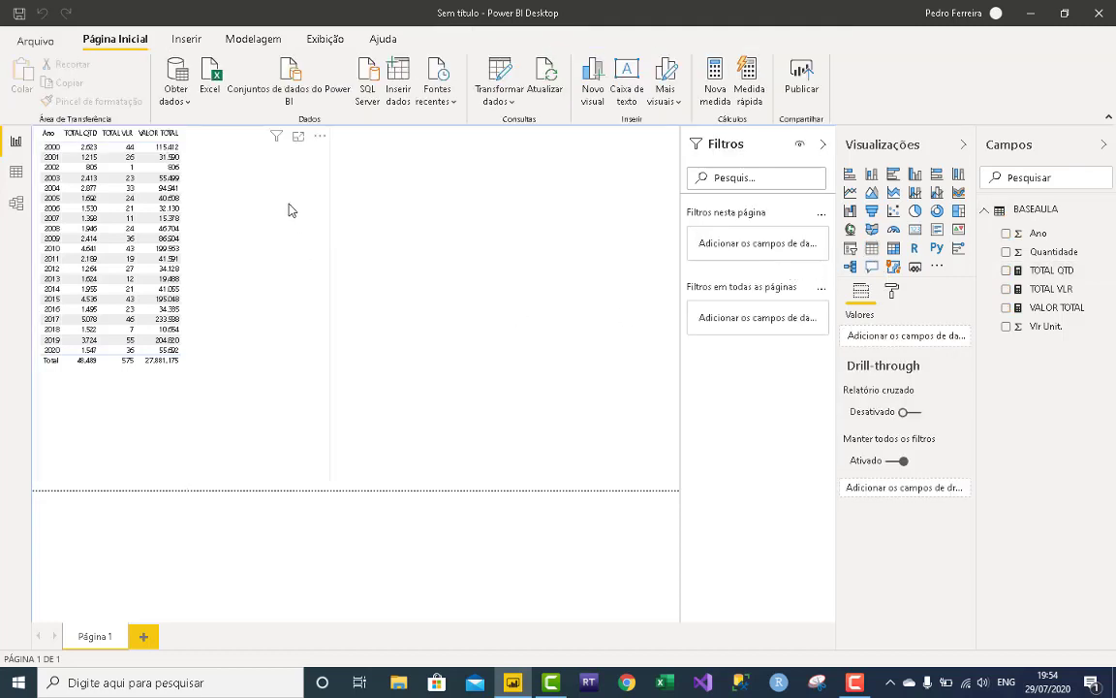
Examine the conditional background colour options for TOTAL QTD by colour scale, rules and field value, leaving the table's formatting unchanged.
left_click(263, 189)
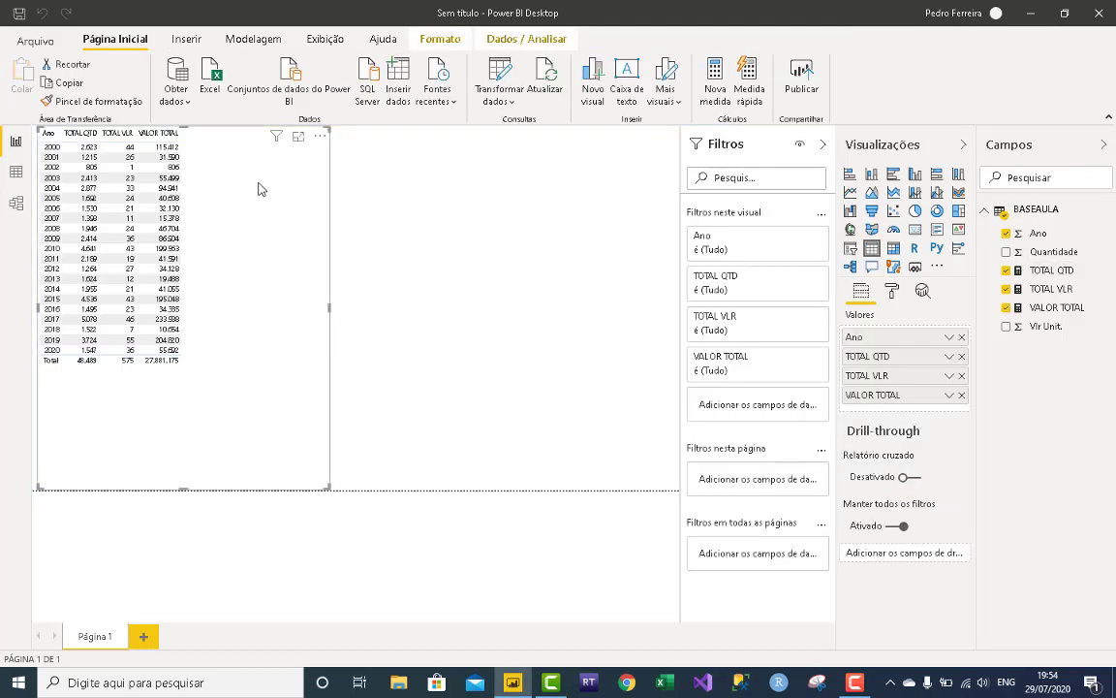
left_click(948, 357)
mouse_move(937, 426)
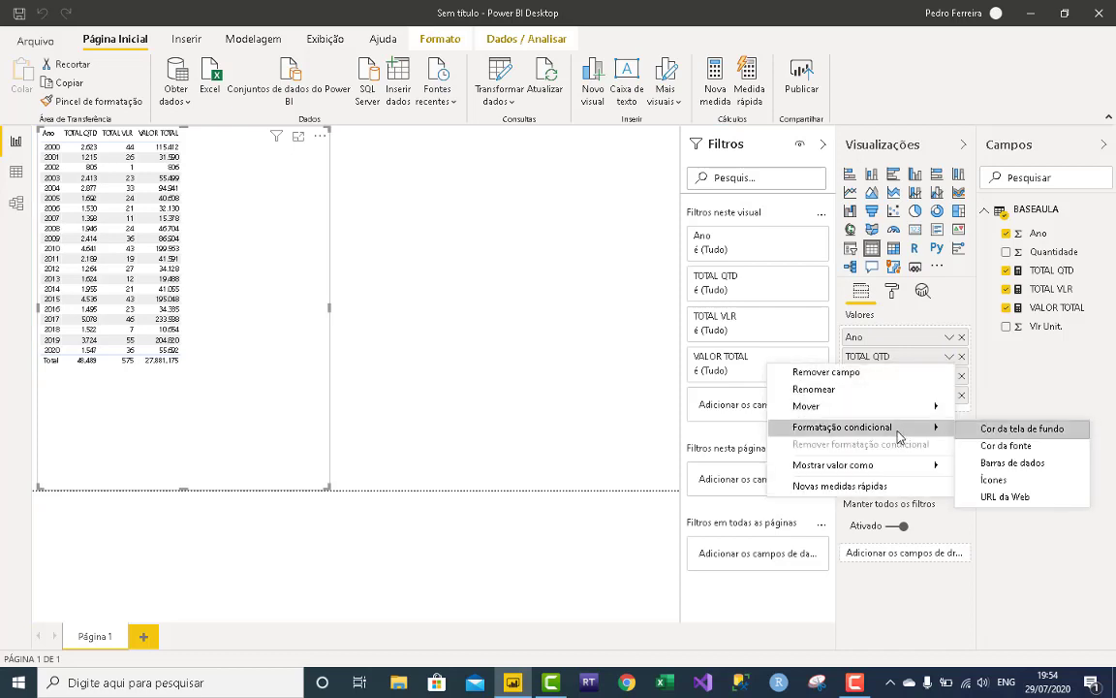
left_click(1021, 432)
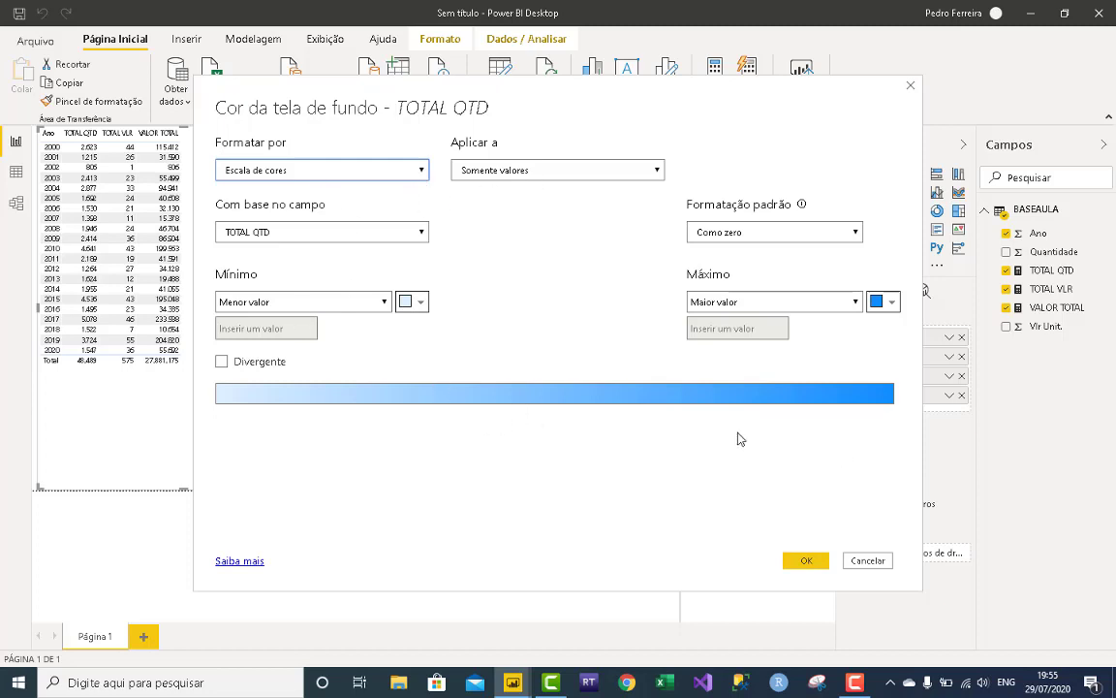
left_click(366, 170)
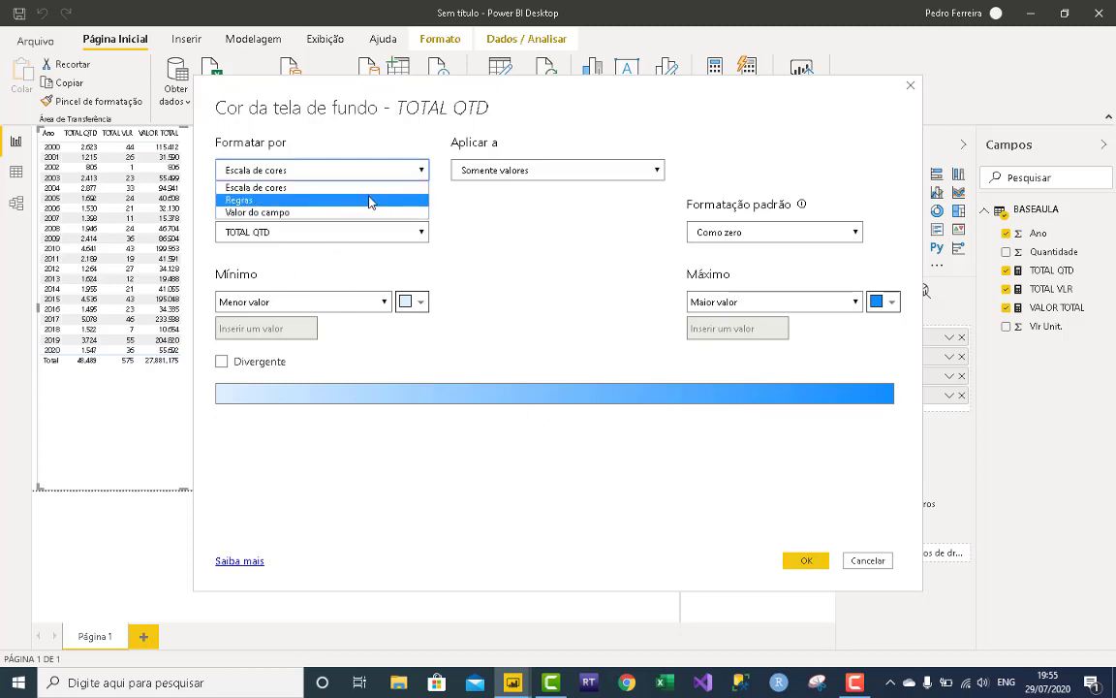
left_click(369, 200)
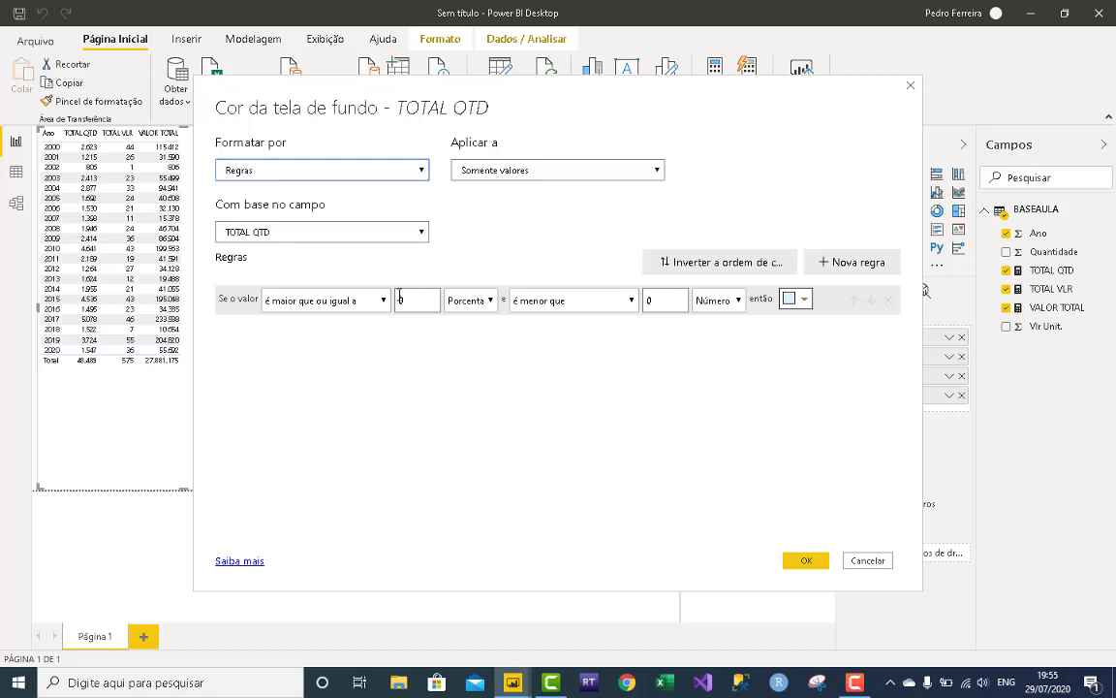
left_click(358, 303)
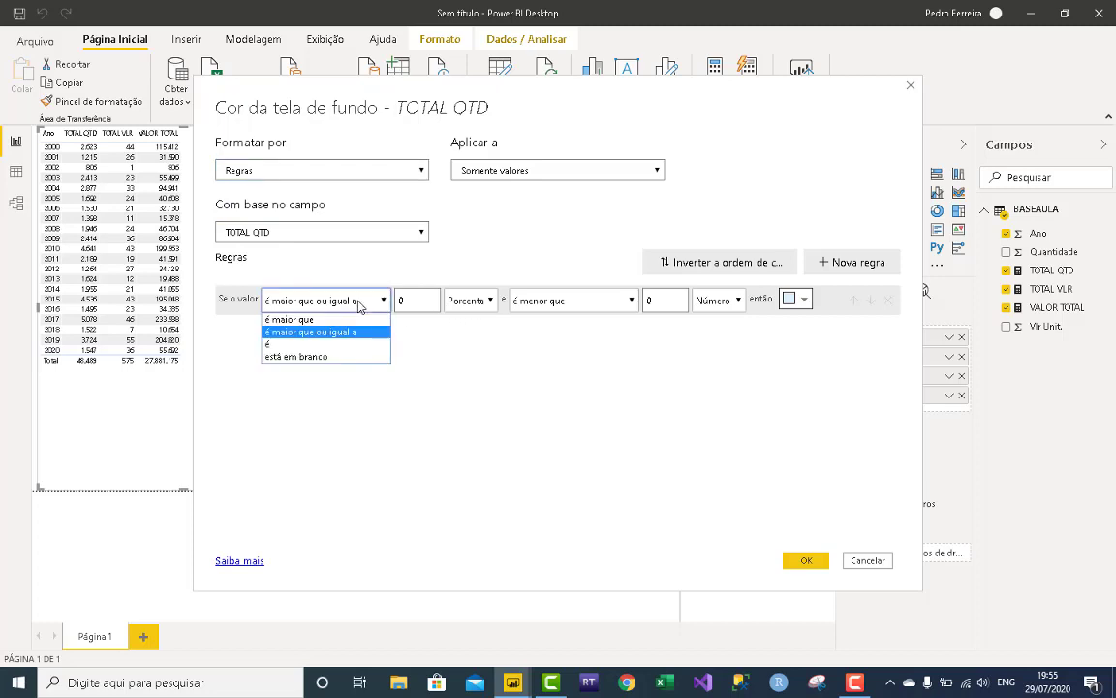
left_click(608, 346)
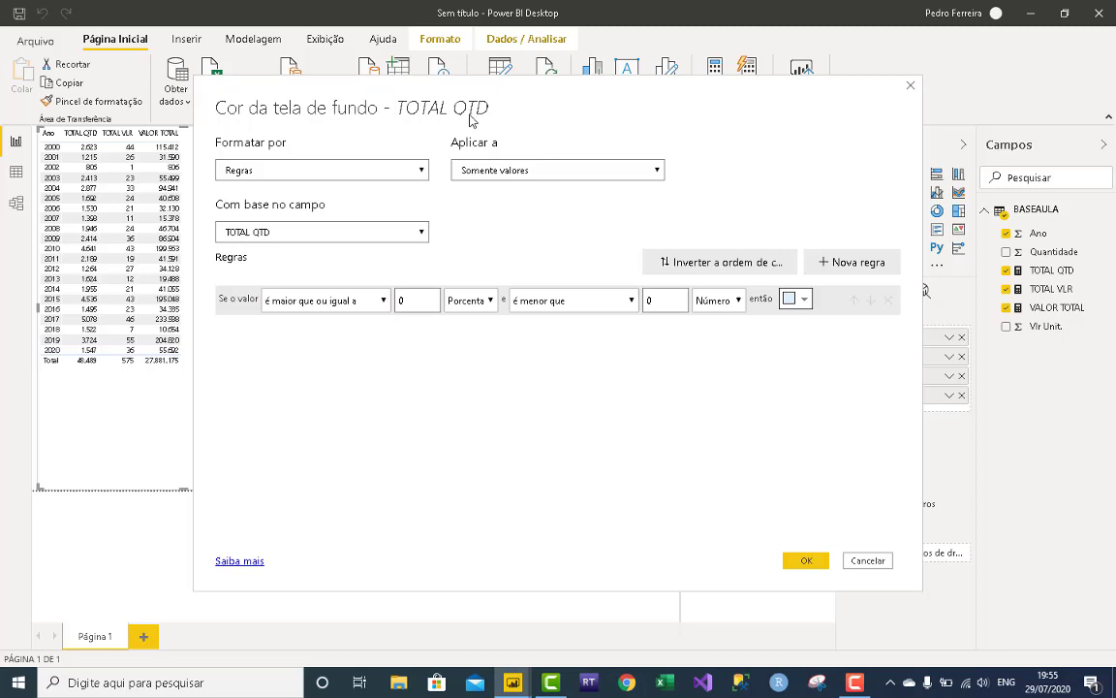
left_click(422, 171)
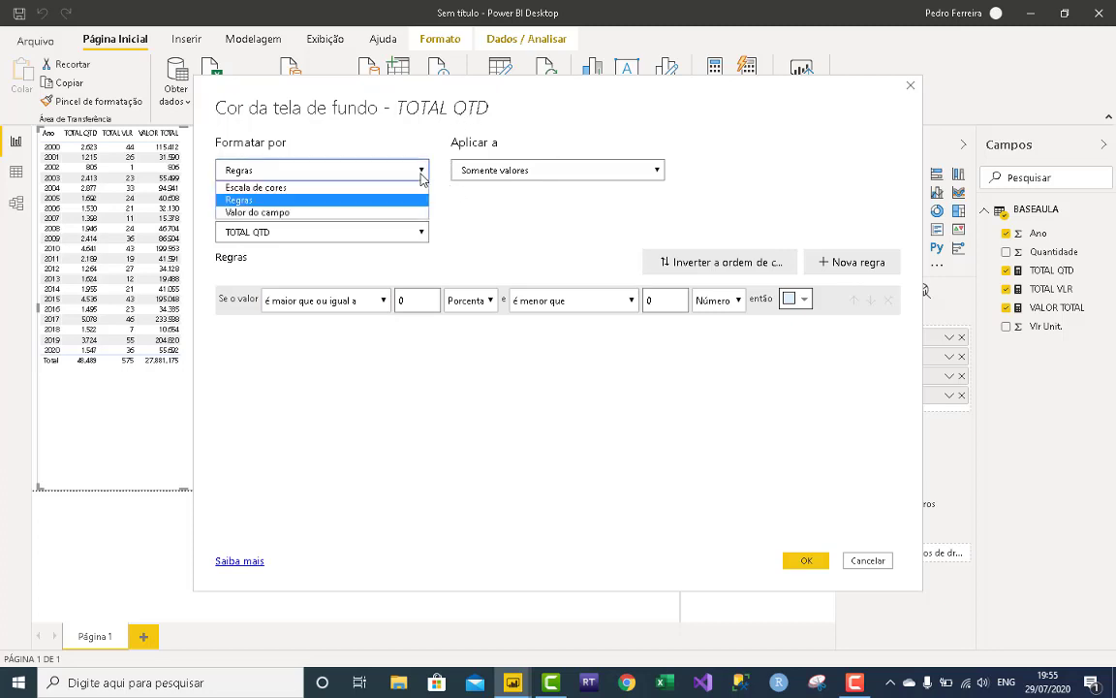
left_click(384, 213)
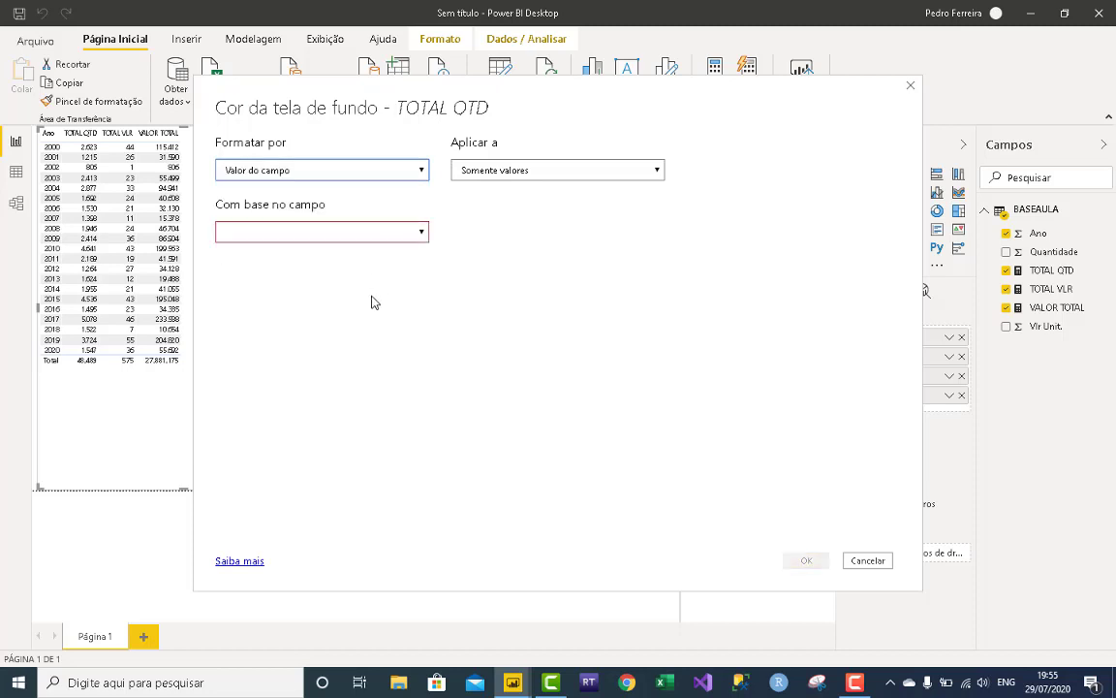
left_click(420, 233)
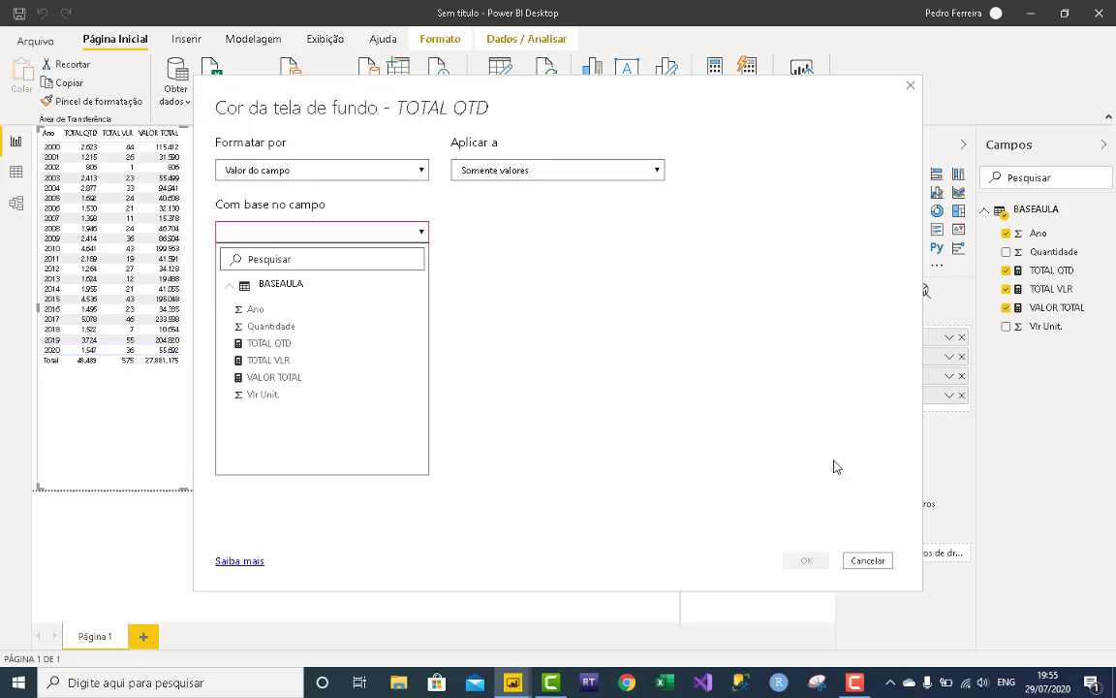
left_click(877, 561)
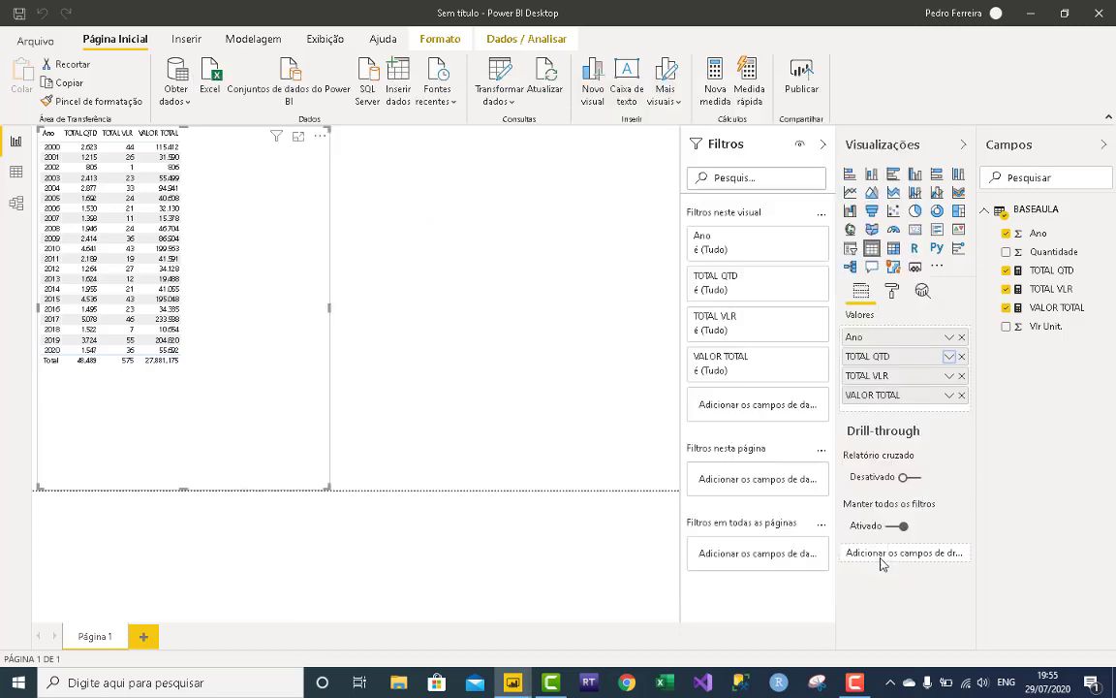
Insert a pie chart beside the table with Ano as its legend and TOTAL QTD as its values.
left_click(525, 239)
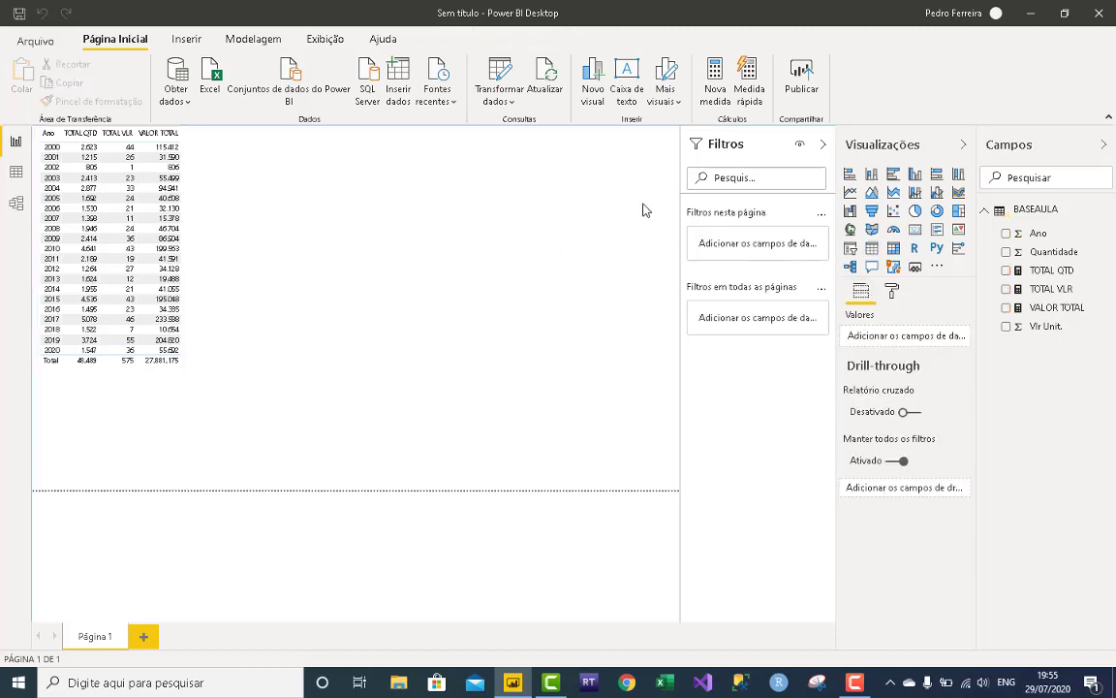
left_click(915, 211)
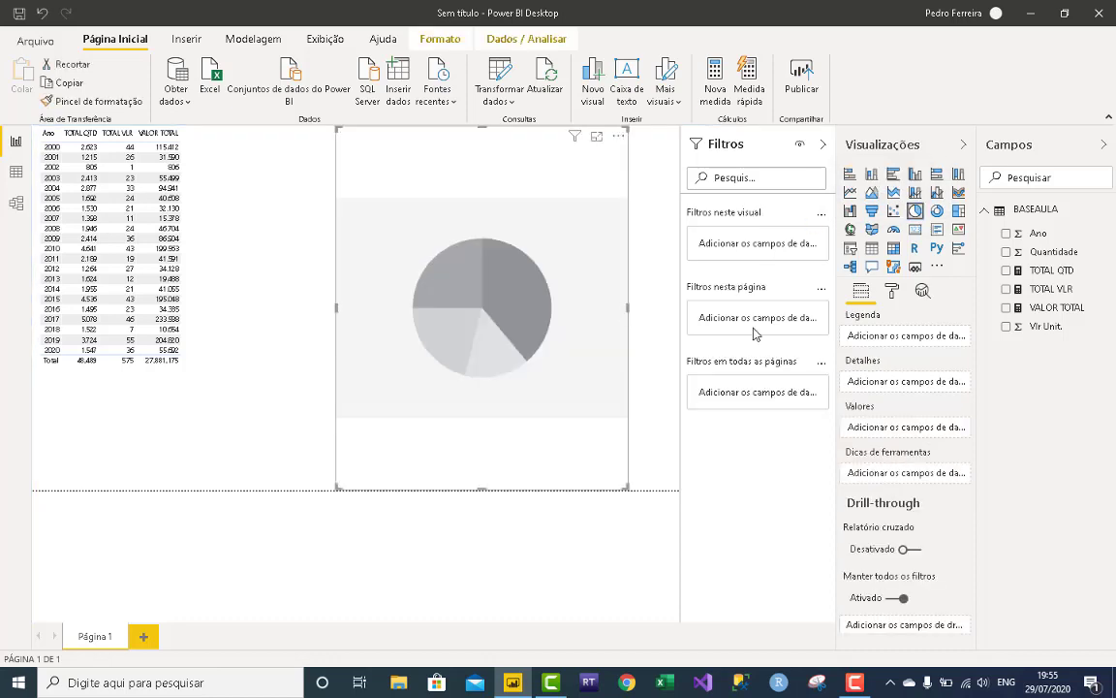
left_click_drag(1045, 243, 906, 335)
left_click_drag(1047, 278, 912, 398)
left_click_drag(1044, 275, 907, 396)
left_click_drag(1061, 275, 912, 441)
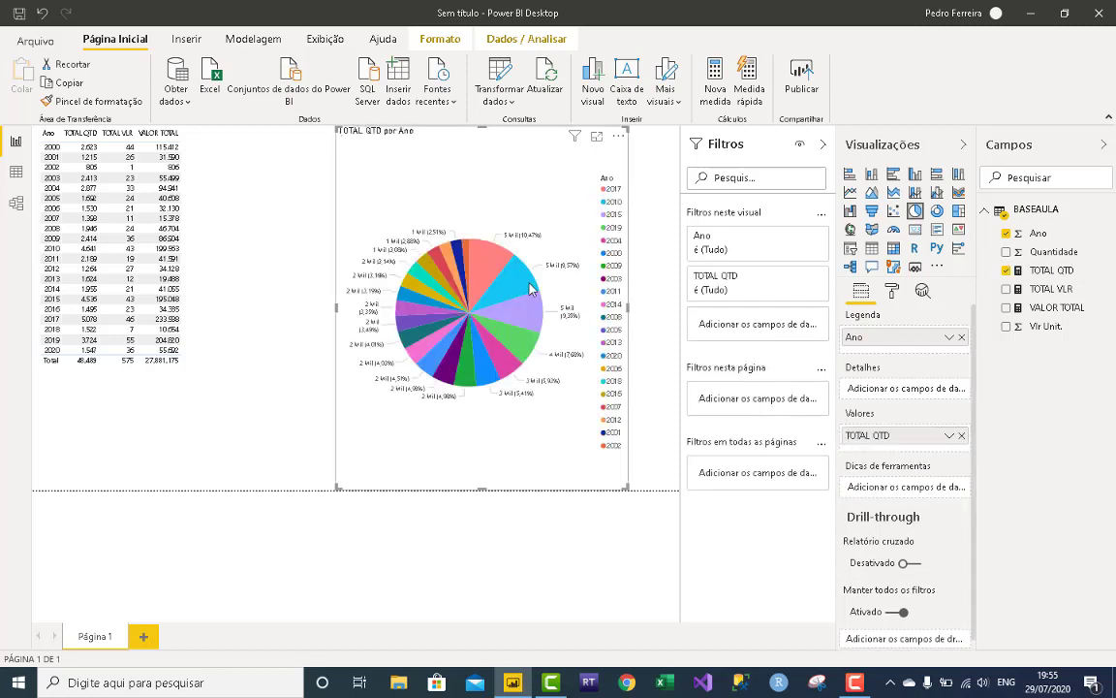
Show the pie chart's data colour settings for the 2009 slice.
left_click(893, 291)
left_click(857, 377)
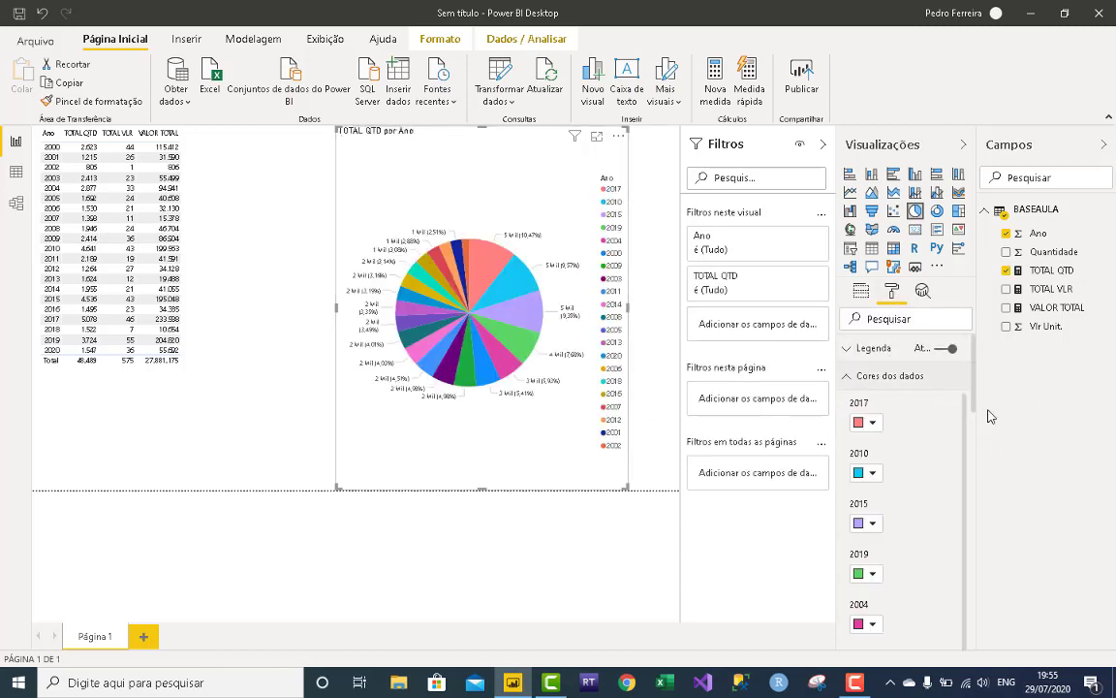
left_click_drag(974, 379, 976, 420)
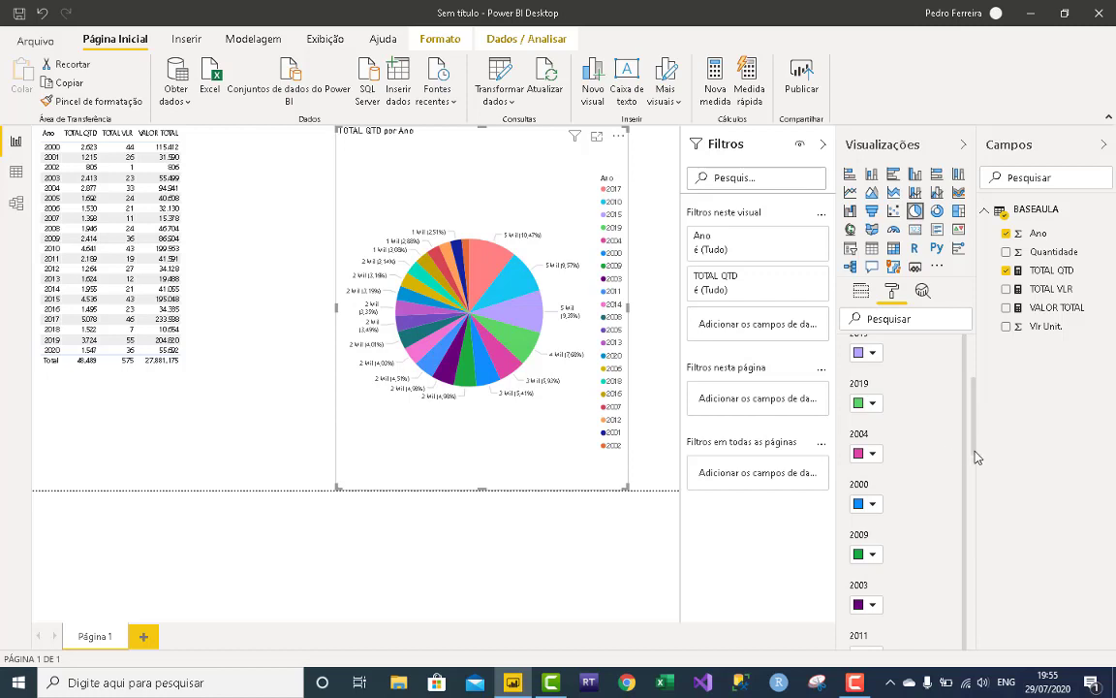
left_click_drag(973, 432, 977, 463)
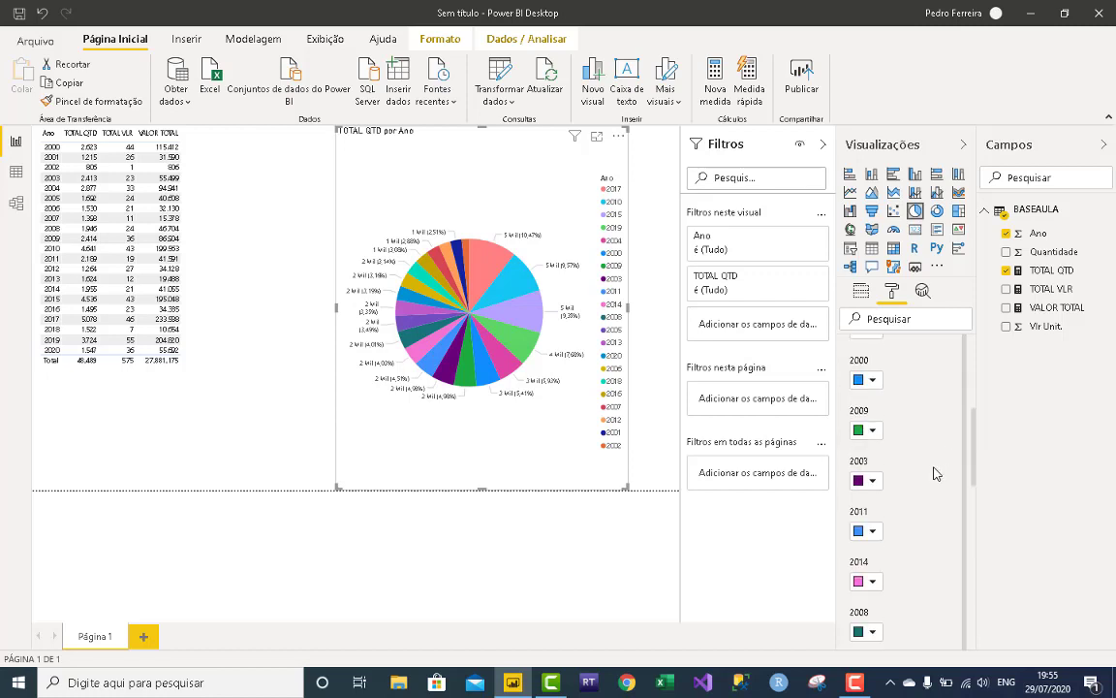
Open Bloco de Notas and start a note with the text "Cor verde = ".
left_click(182, 681)
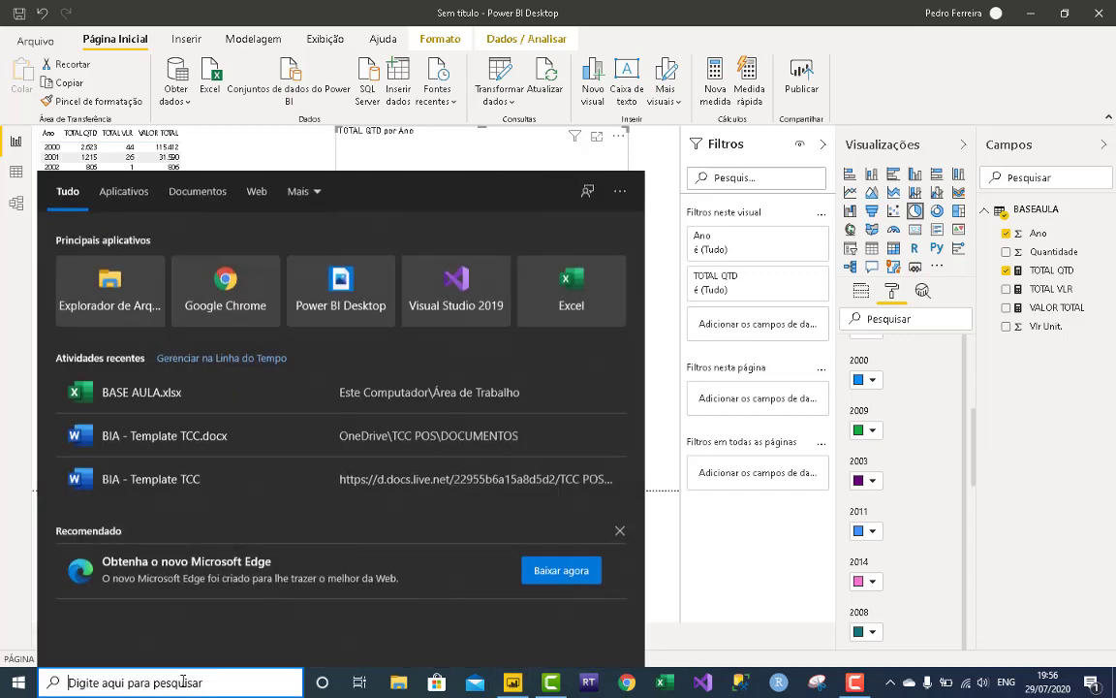
type("bloco")
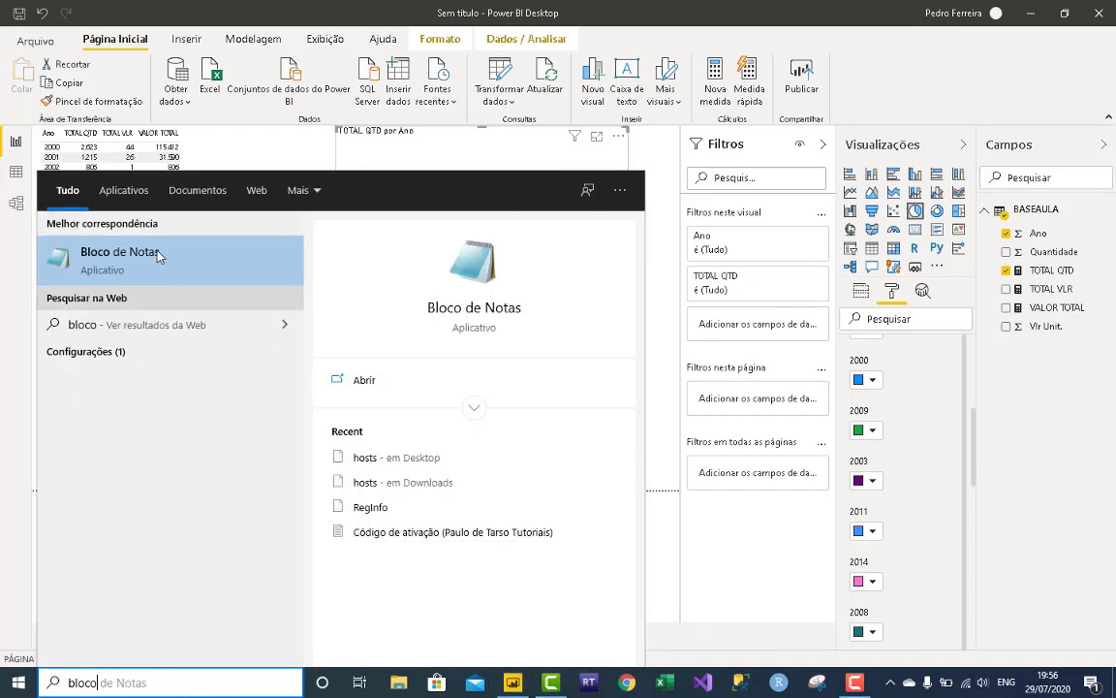
left_click(150, 252)
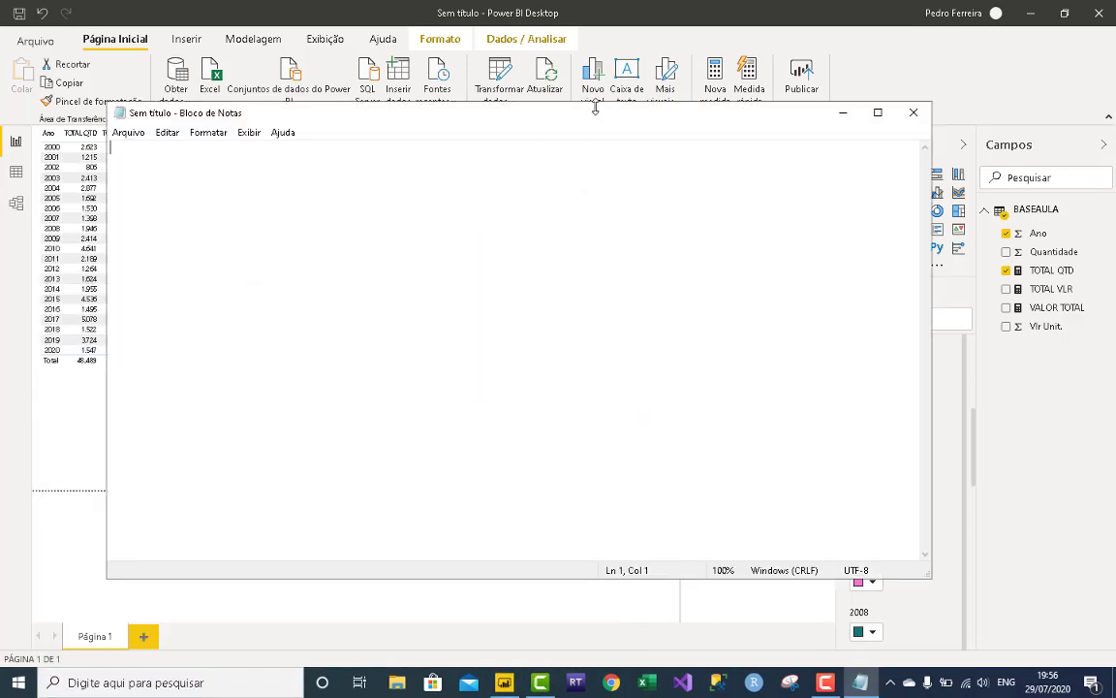
type("Cor verde =")
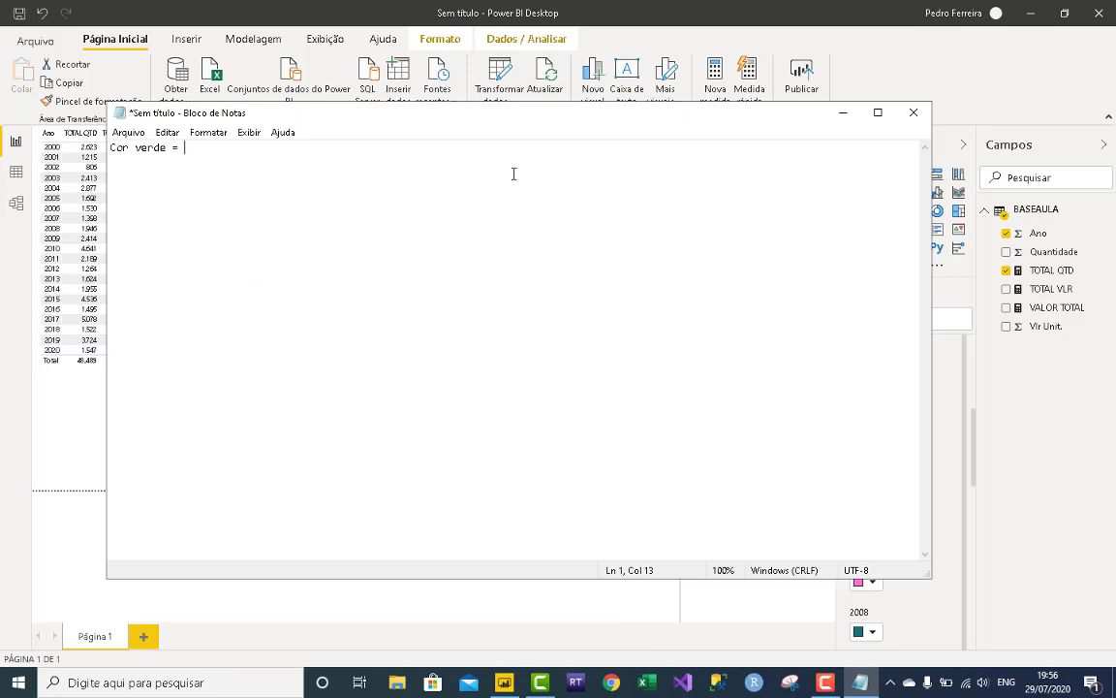
Return to Power BI and copy the hex code of the 2009 slice's green colour from its custom colour settings.
left_click(760, 96)
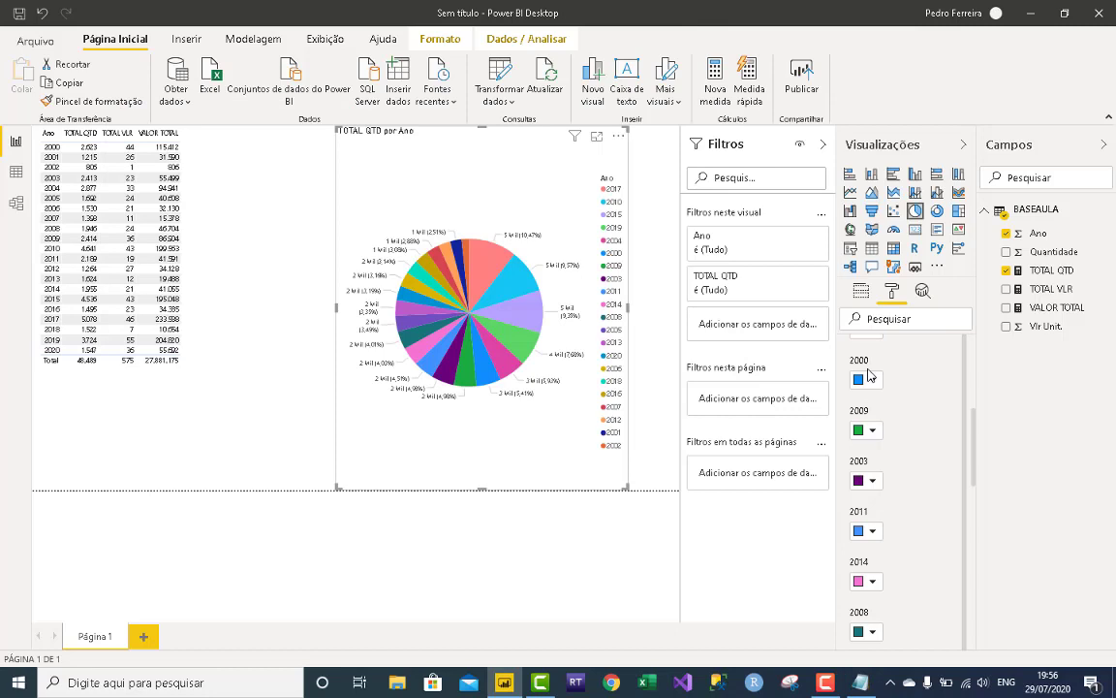
left_click(873, 431)
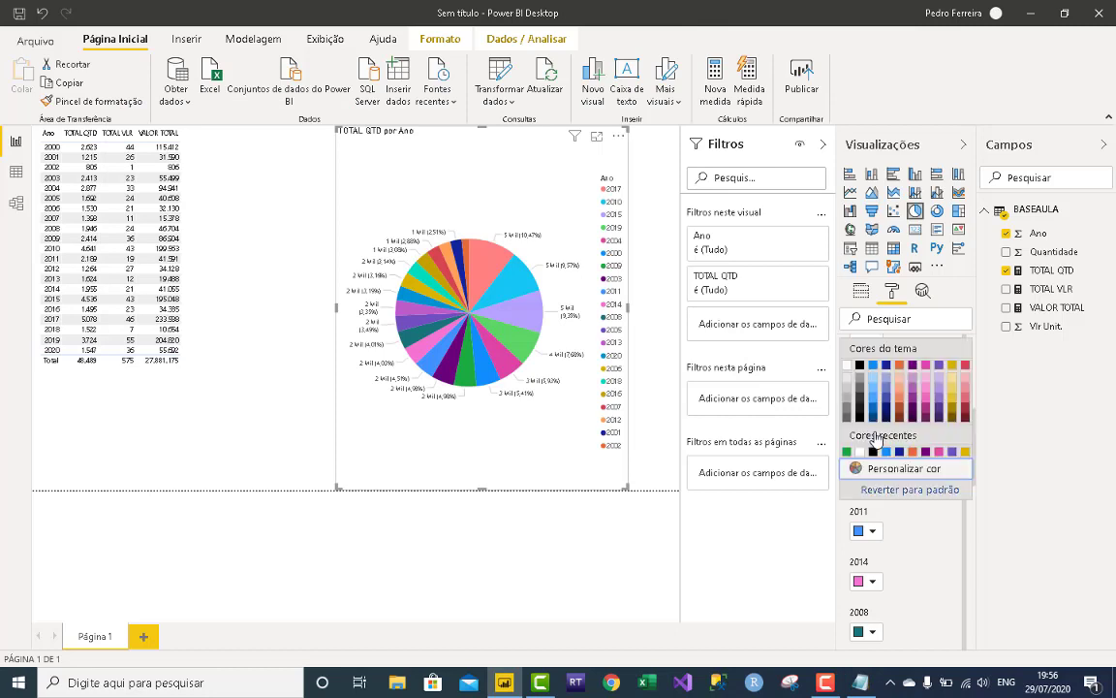
left_click(915, 473)
left_click_drag(904, 486, 853, 487)
key("ctrl+c")
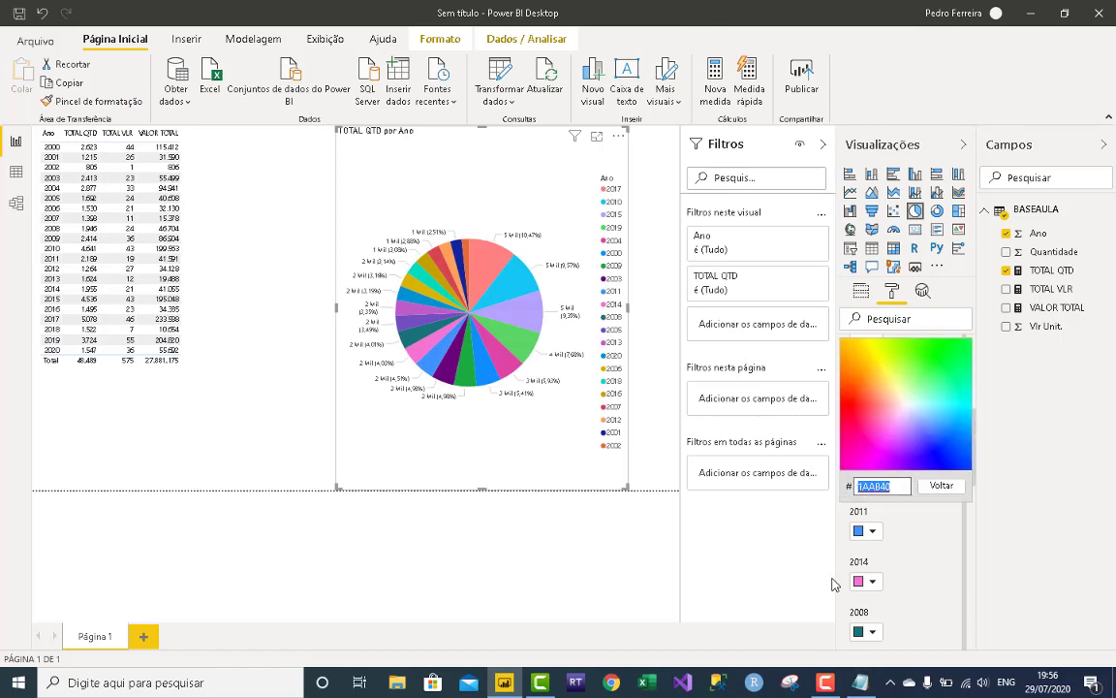
left_click(947, 490)
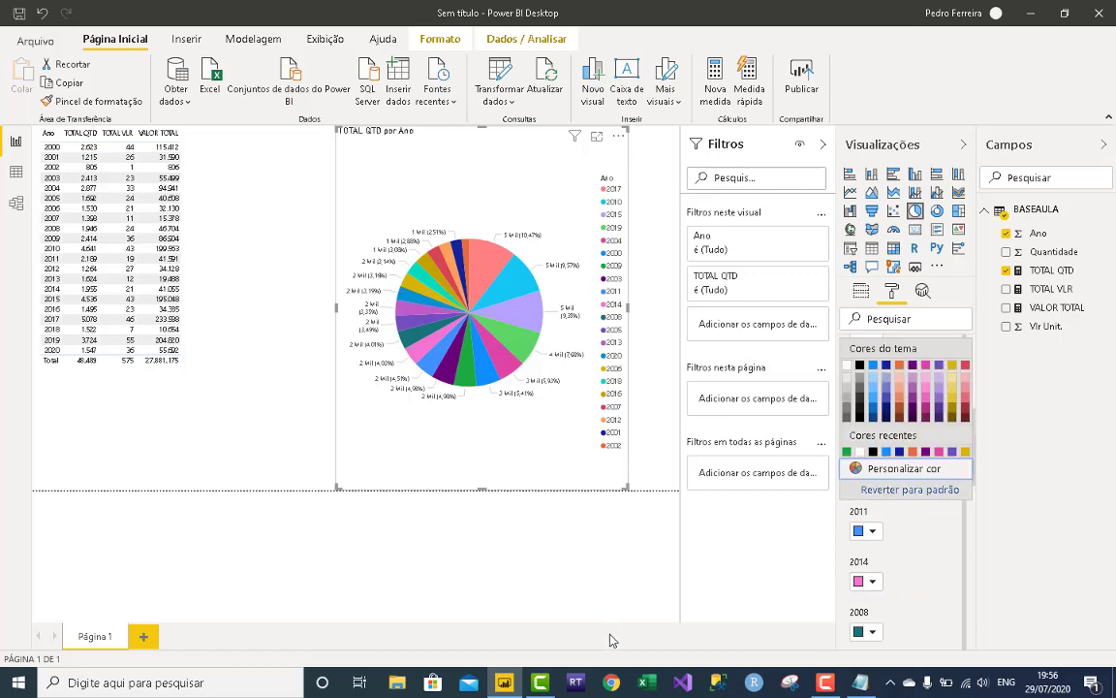
In the Bloco de Notas note, add the green code as #1AAB40 and start a second line with "Cor vermelha ".
key("alt+Tab")
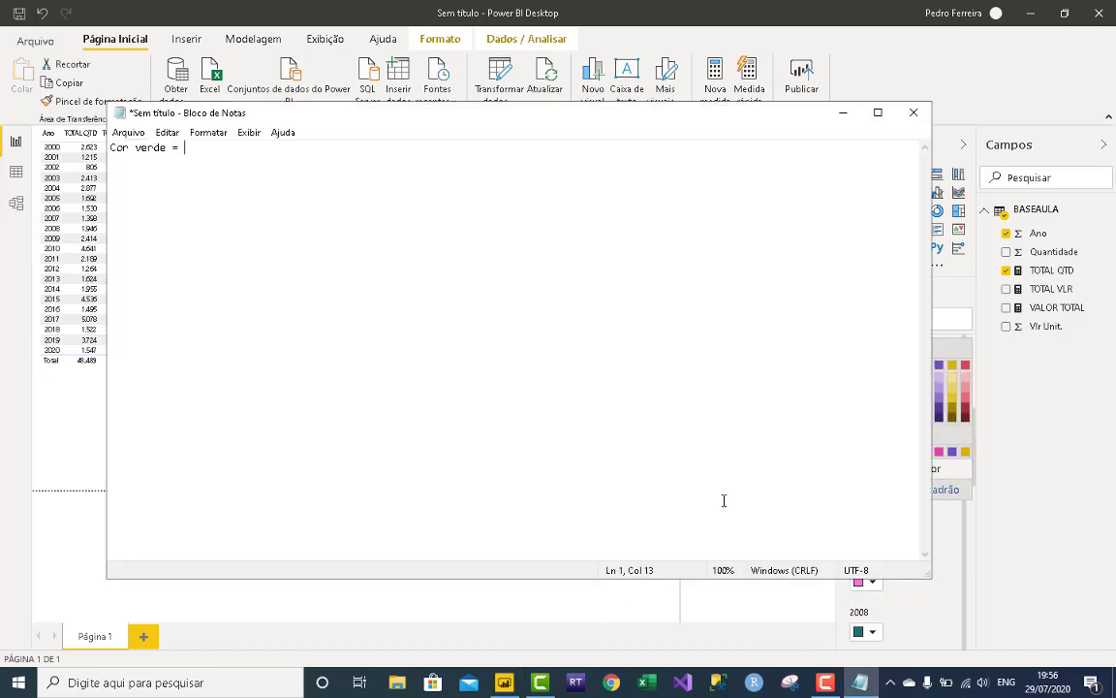
type("#")
key("ctrl+v")
key("Return")
type("Cor verme")
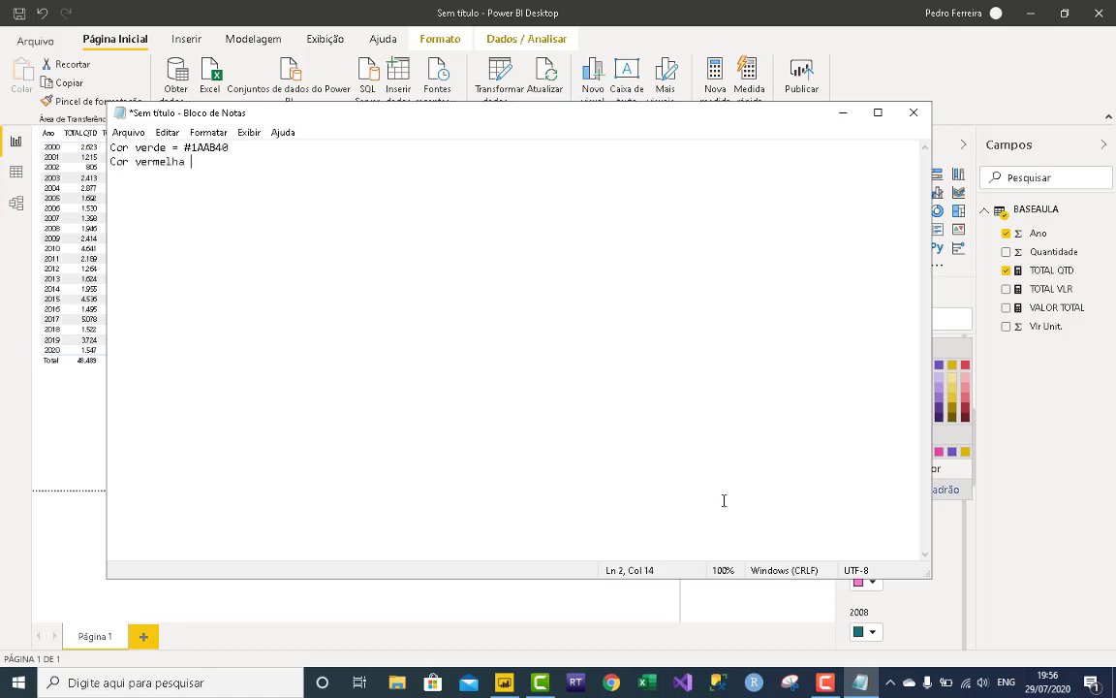
Return to Power BI, recolour the 2009 slice with the theme's red and copy that colour's hex code.
left_click(843, 113)
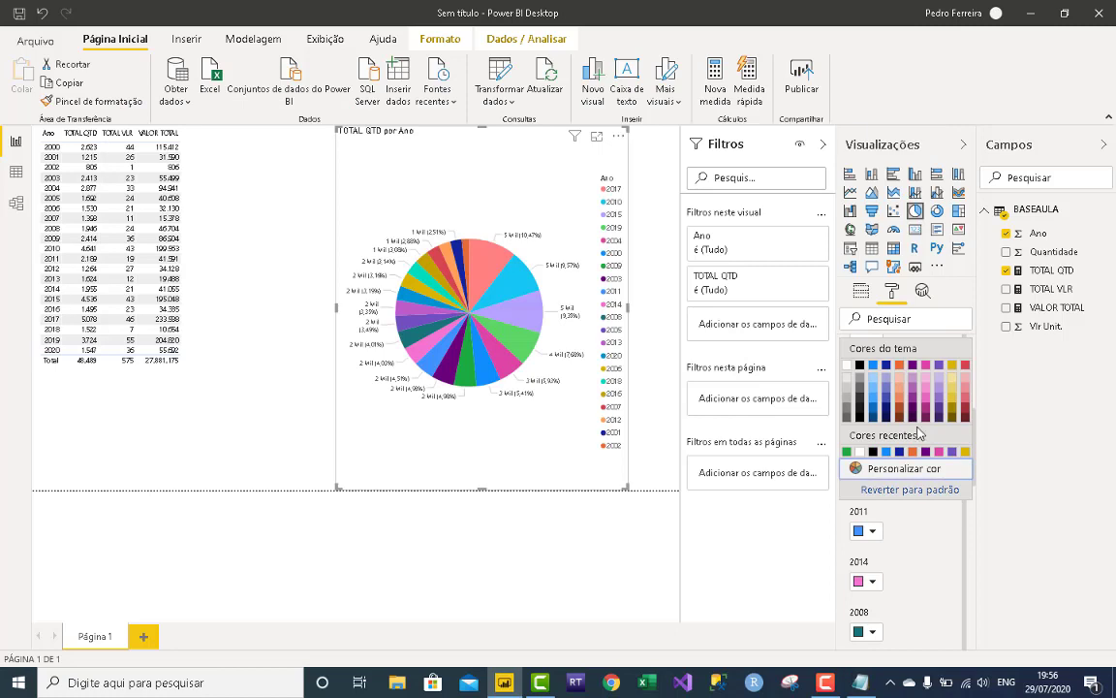
left_click(965, 366)
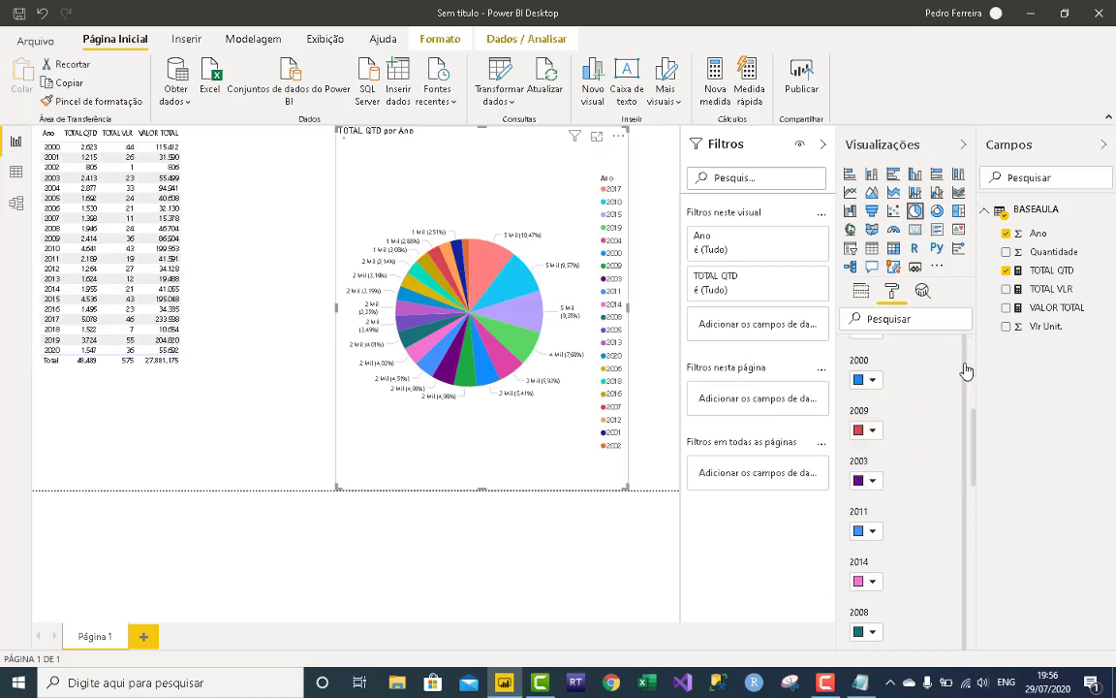
left_click(871, 429)
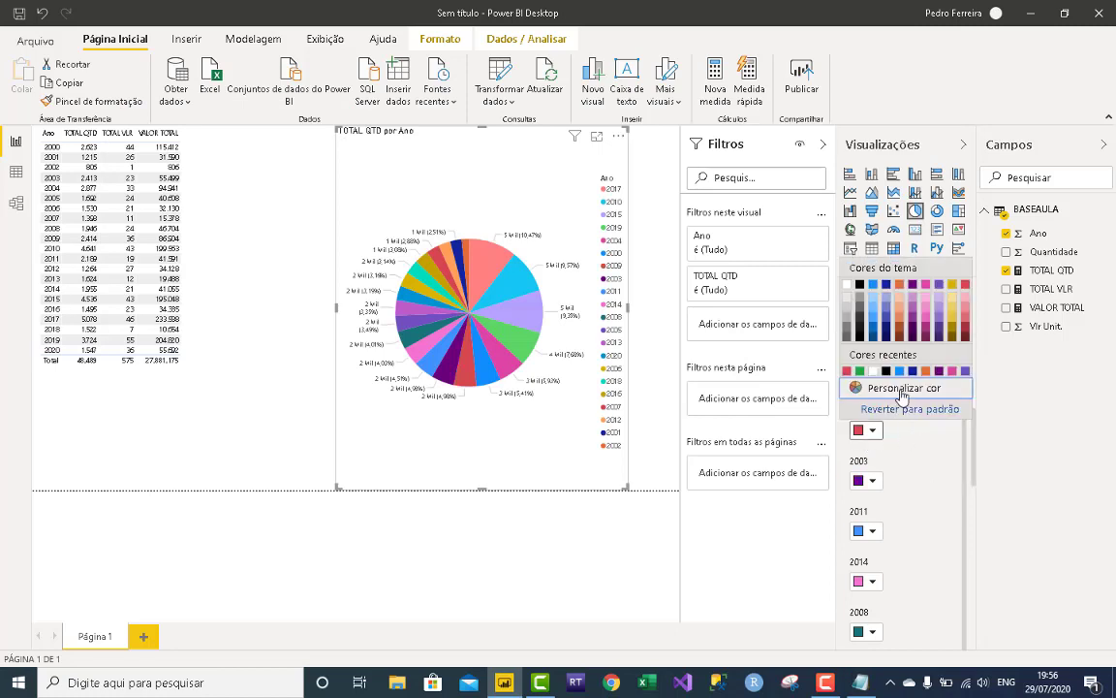
left_click(869, 385)
left_click_drag(885, 405, 831, 408)
key("ctrl+c")
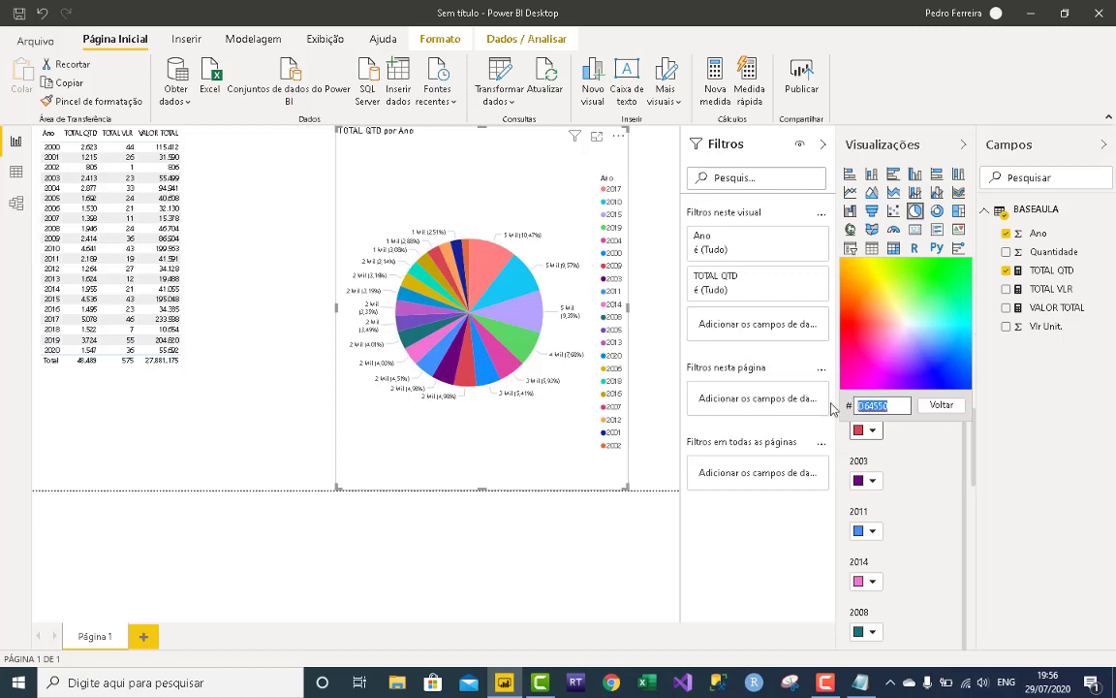
left_click(945, 405)
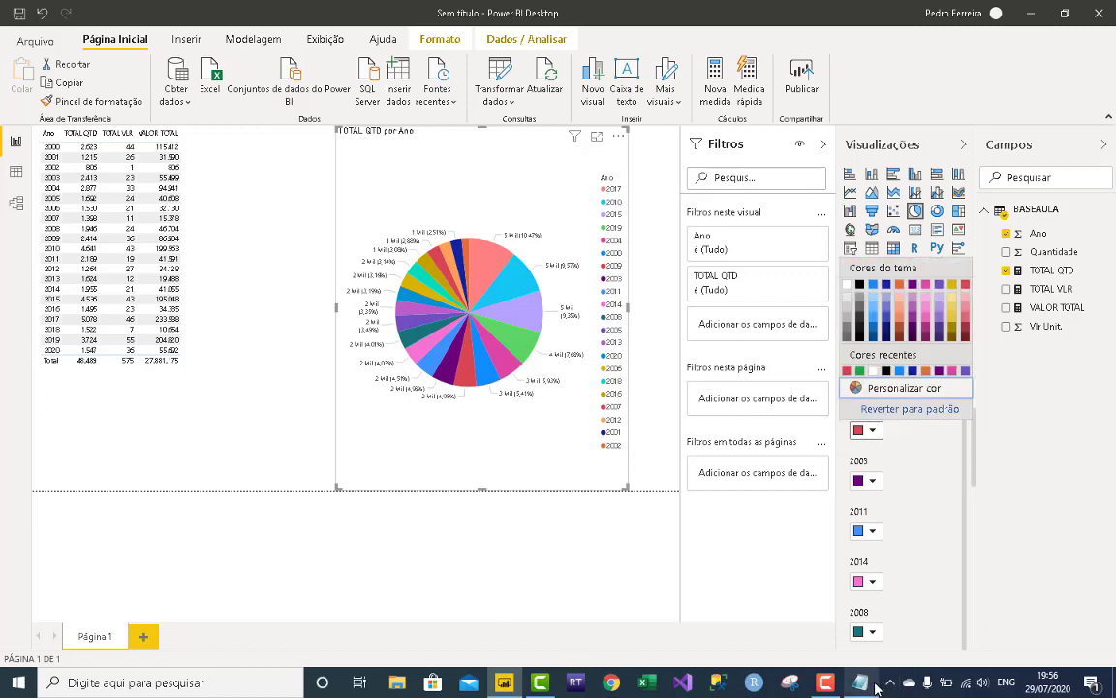
Add the red code #D64550 to the note in Bloco de Notas, and delete the pie chart in Power BI.
left_click(872, 683)
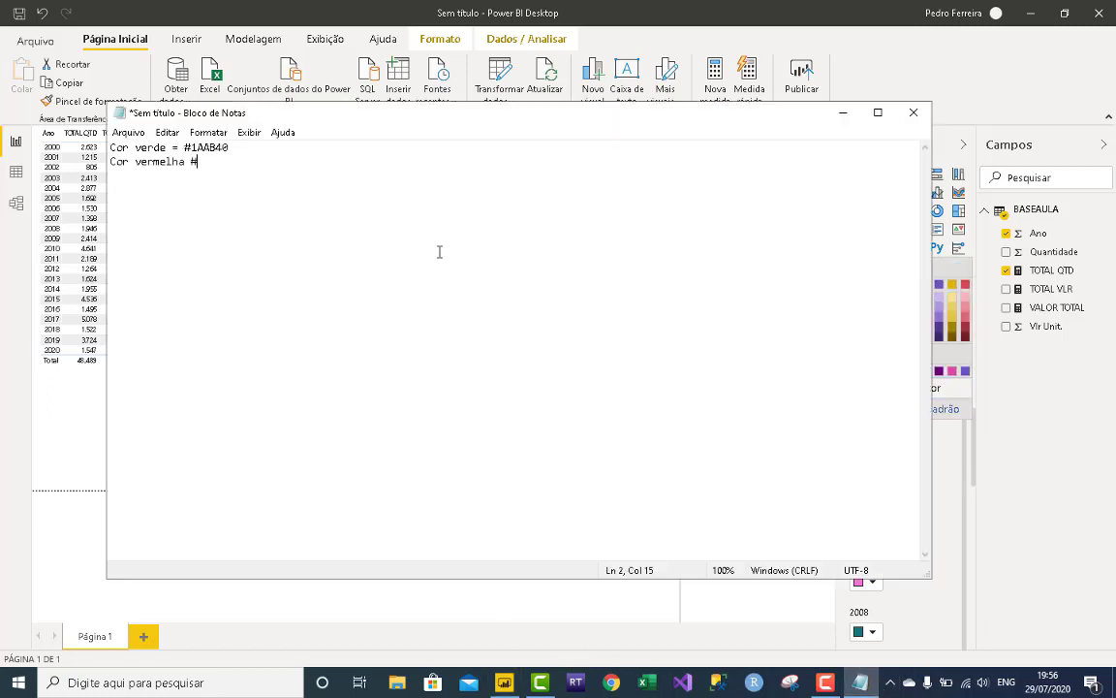
key("ctrl+v")
left_click(1001, 421)
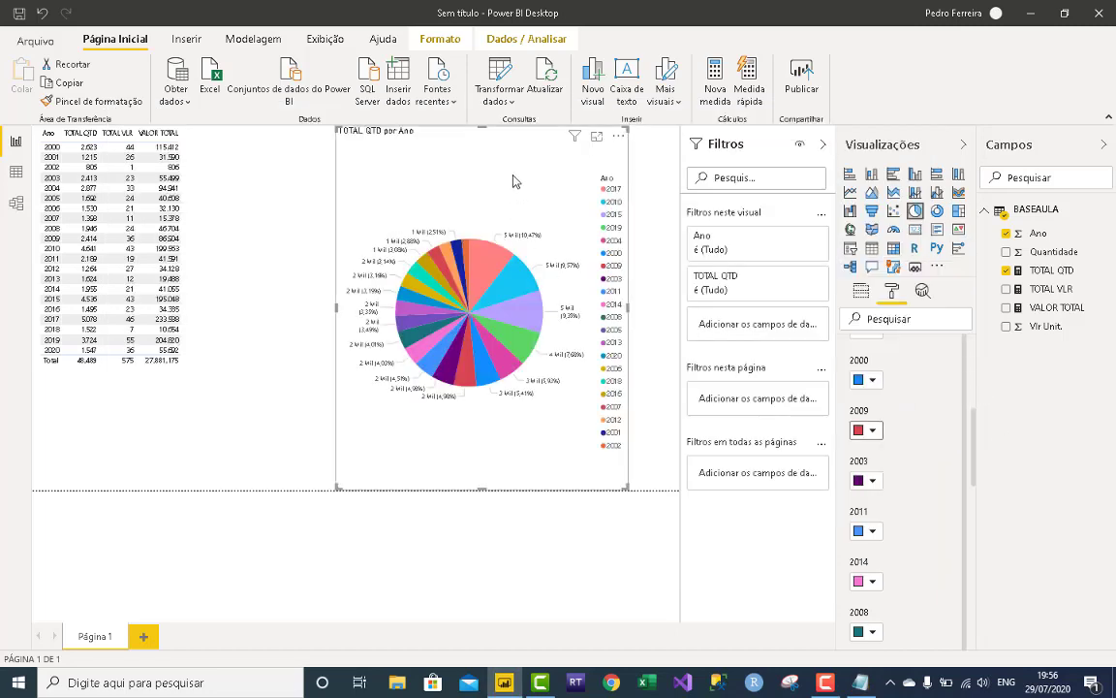
key("Delete")
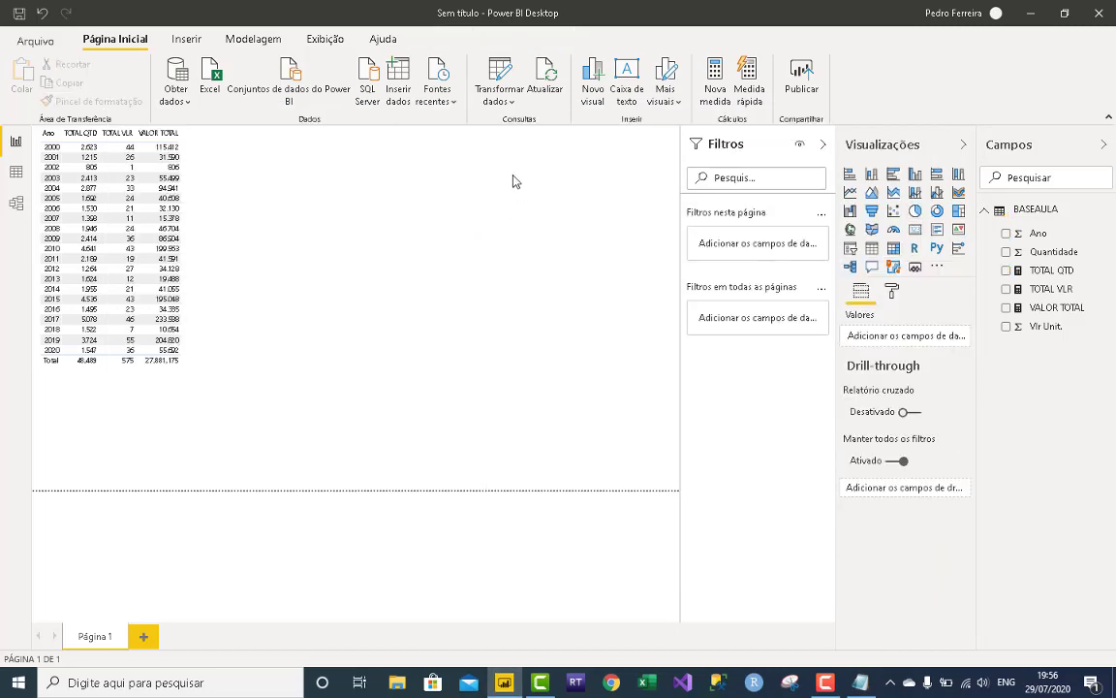
Start a new measure named COR-VERMELHA in the BASEAULA table.
left_click(985, 210)
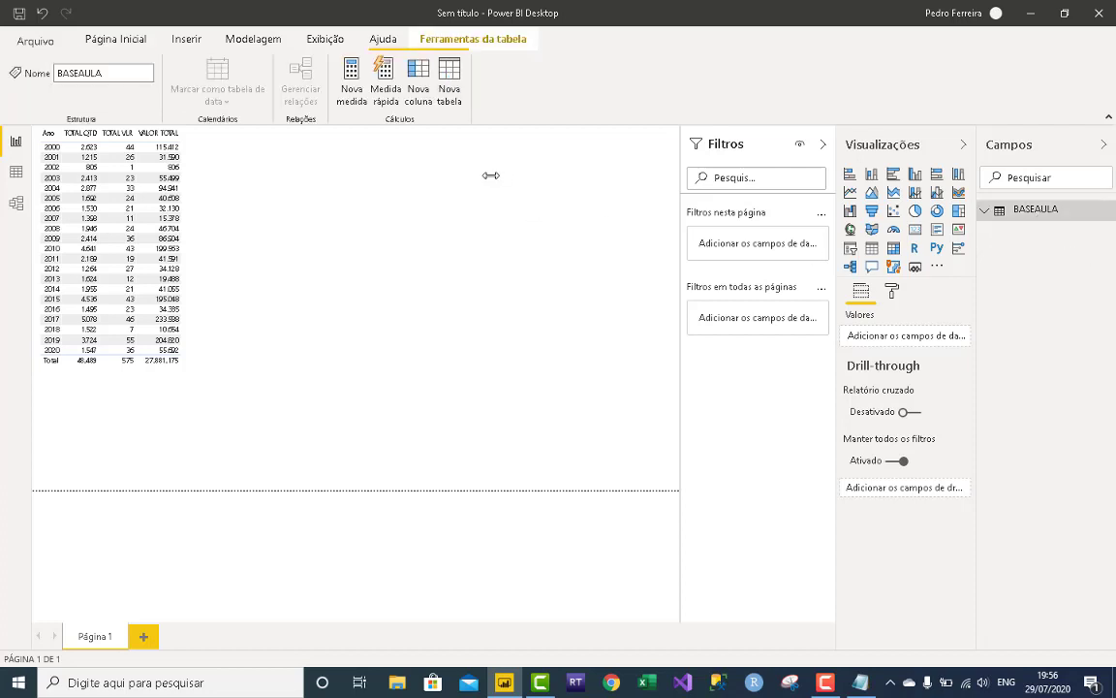
left_click(355, 93)
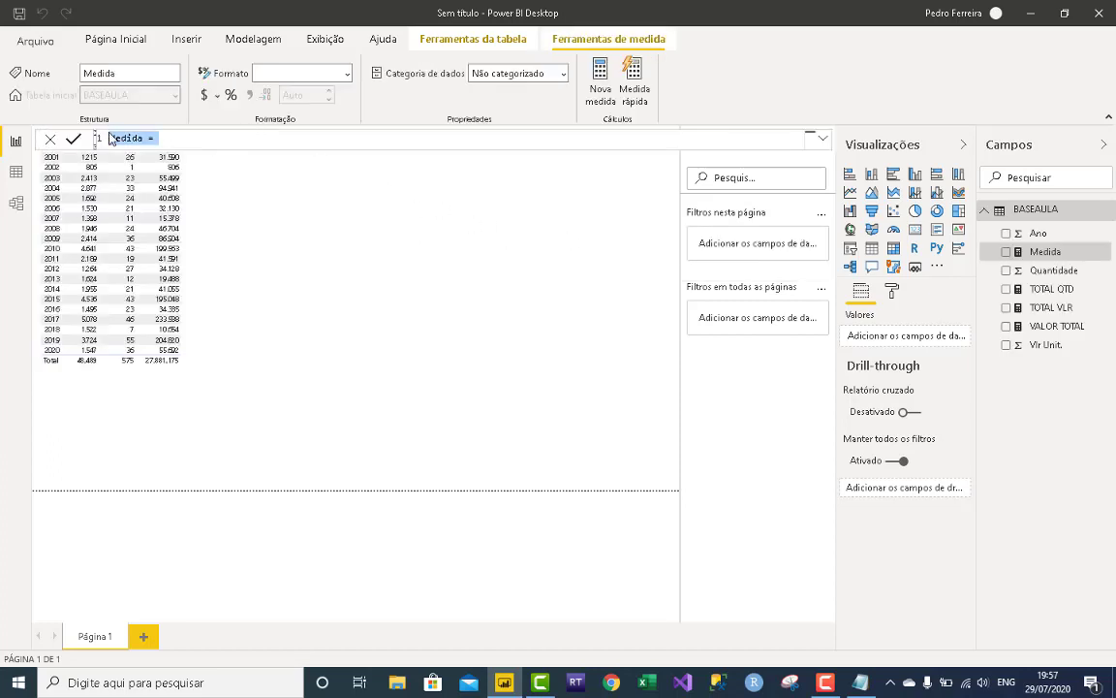
type("COR-VERMELHA")
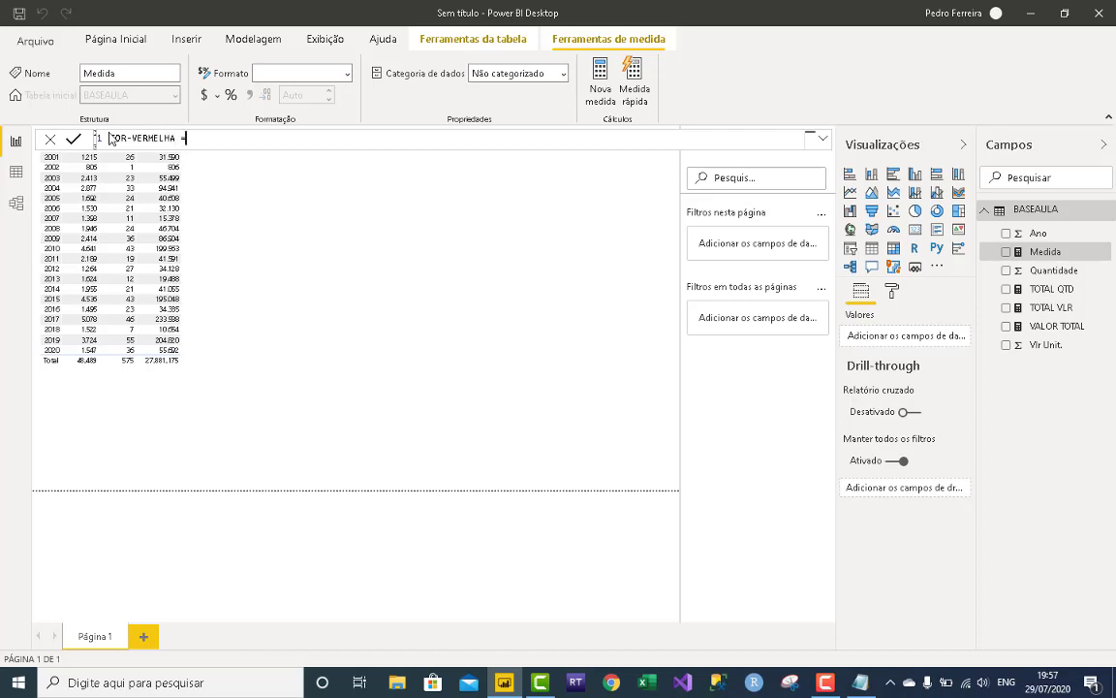
Copy the red code from the Bloco de Notas note and define the COR-VERMELHA measure in Power BI as the text "#D64550".
left_click(860, 682)
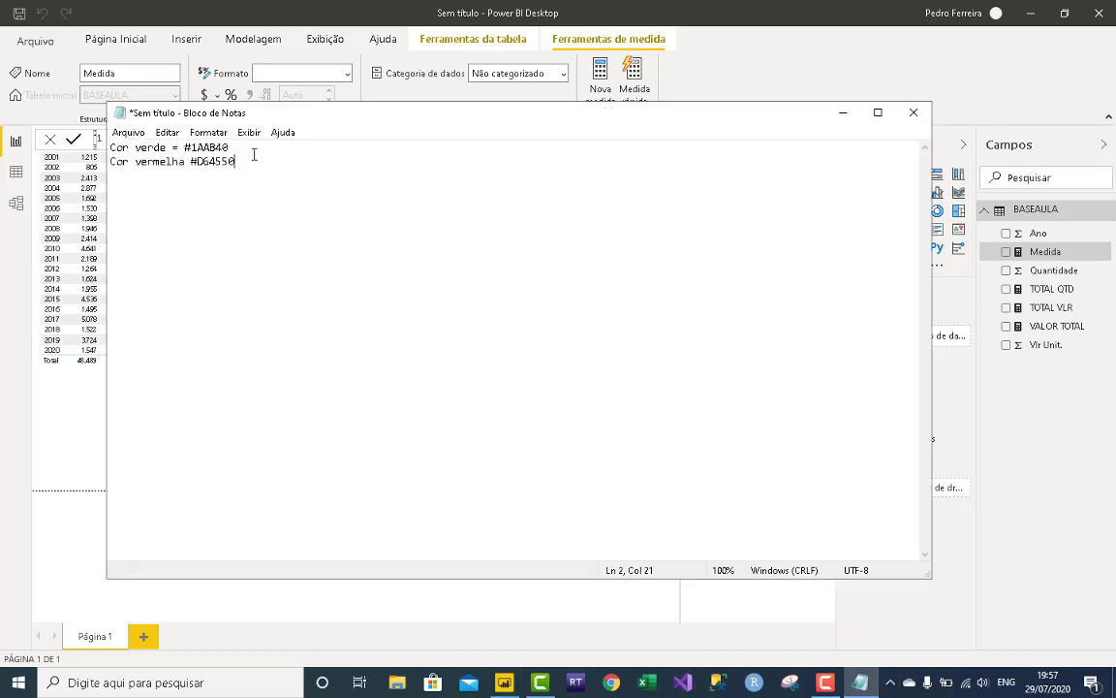
left_click_drag(245, 170, 190, 162)
key("ctrl+c")
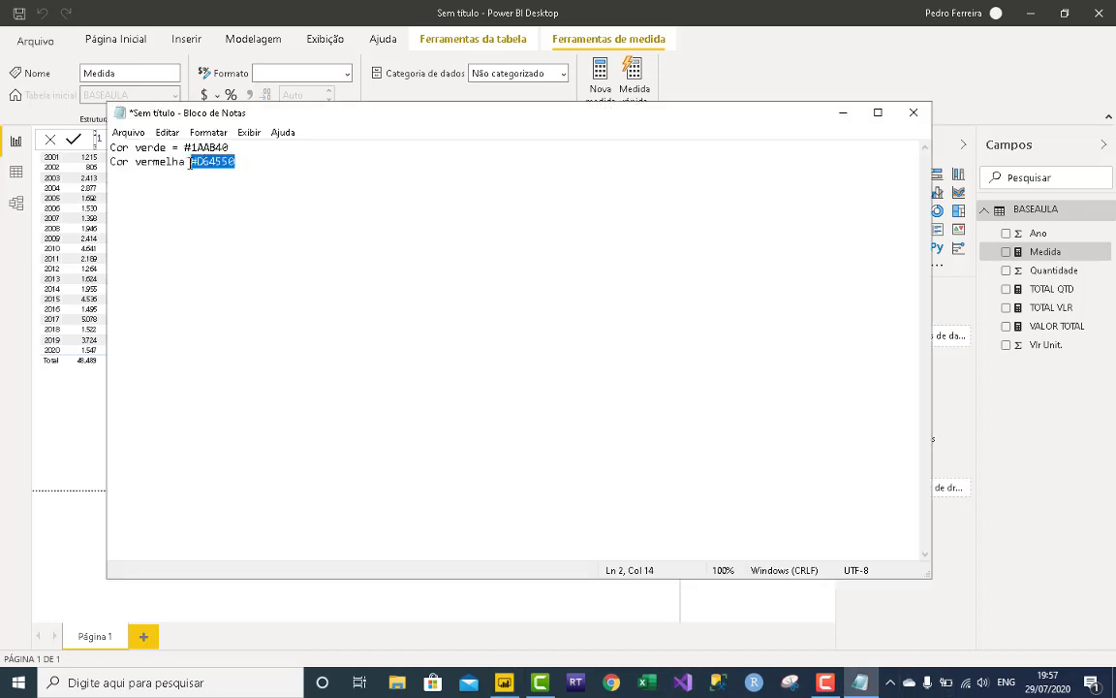
left_click(843, 115)
key("ctrl+v")
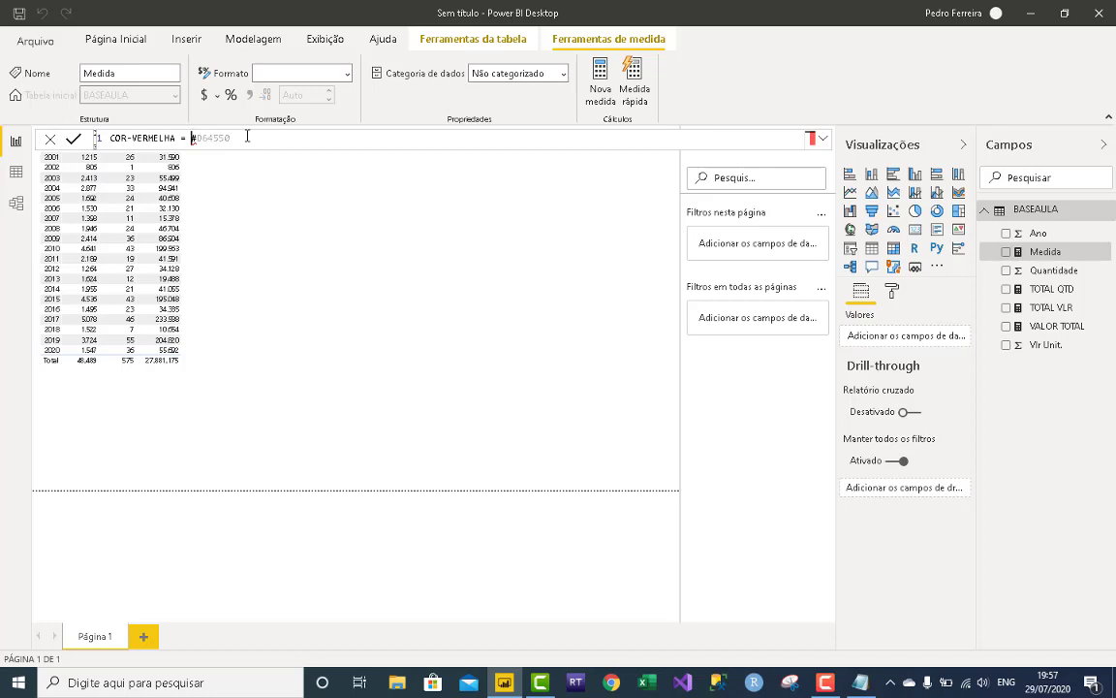
type("\"")
key("Right")
key("Right")
key("Right")
key("Return")
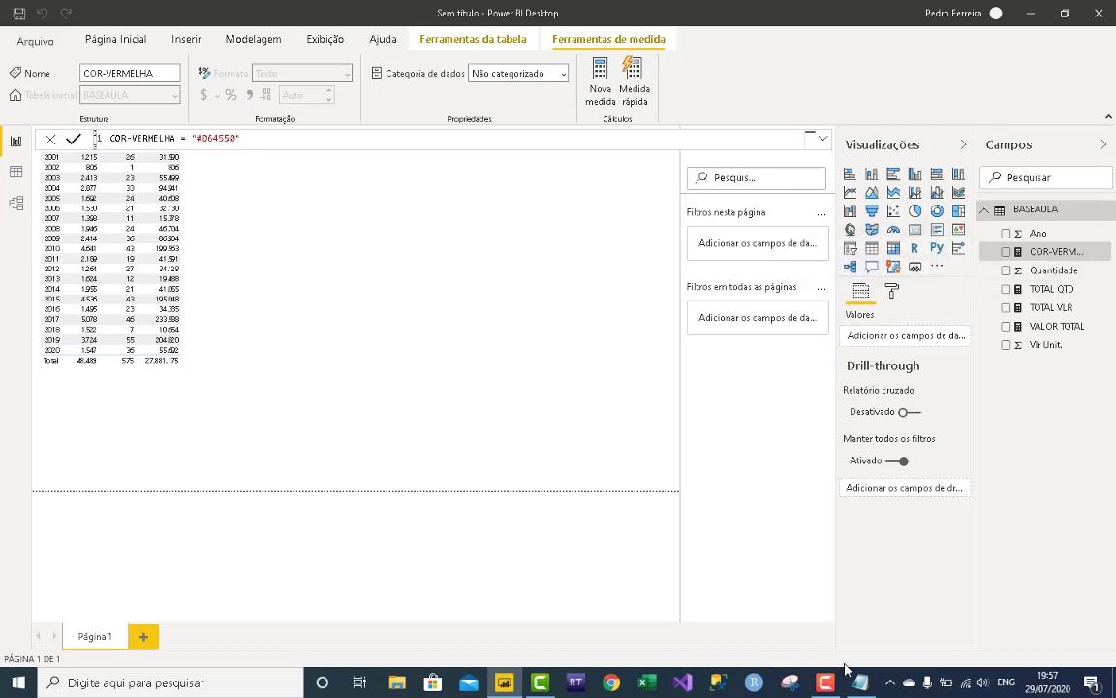
Copy the green code from the Bloco de Notas note and create the Power BI measure COR-VERDE = "#1AAB40".
mouse_move(863, 685)
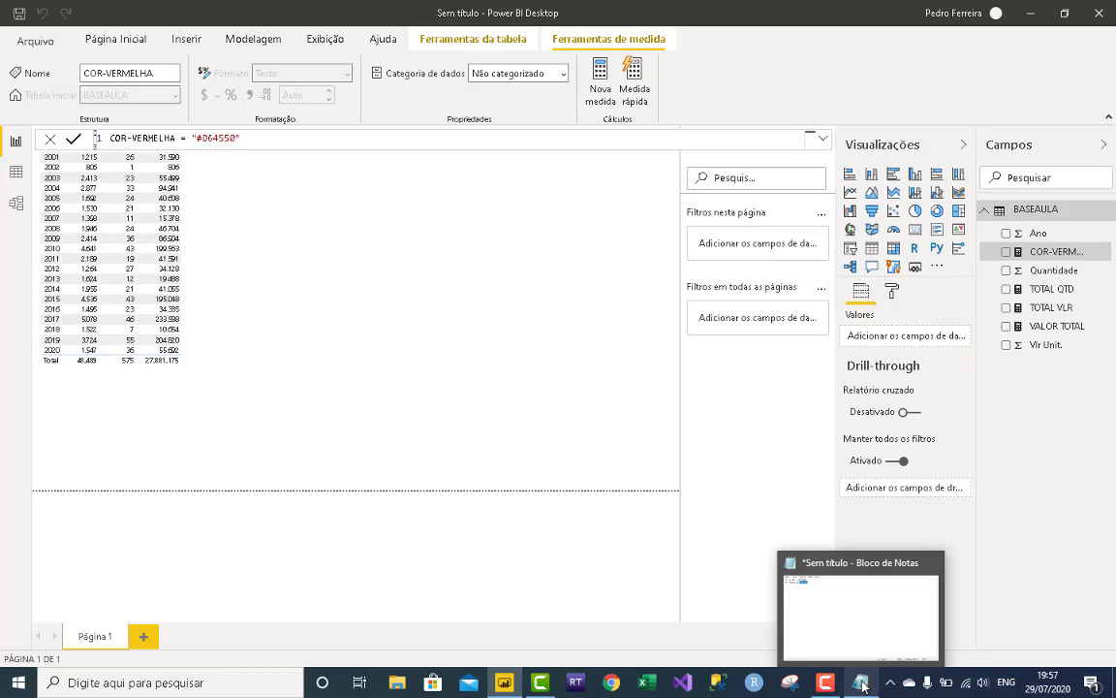
left_click(863, 685)
left_click_drag(242, 148, 185, 147)
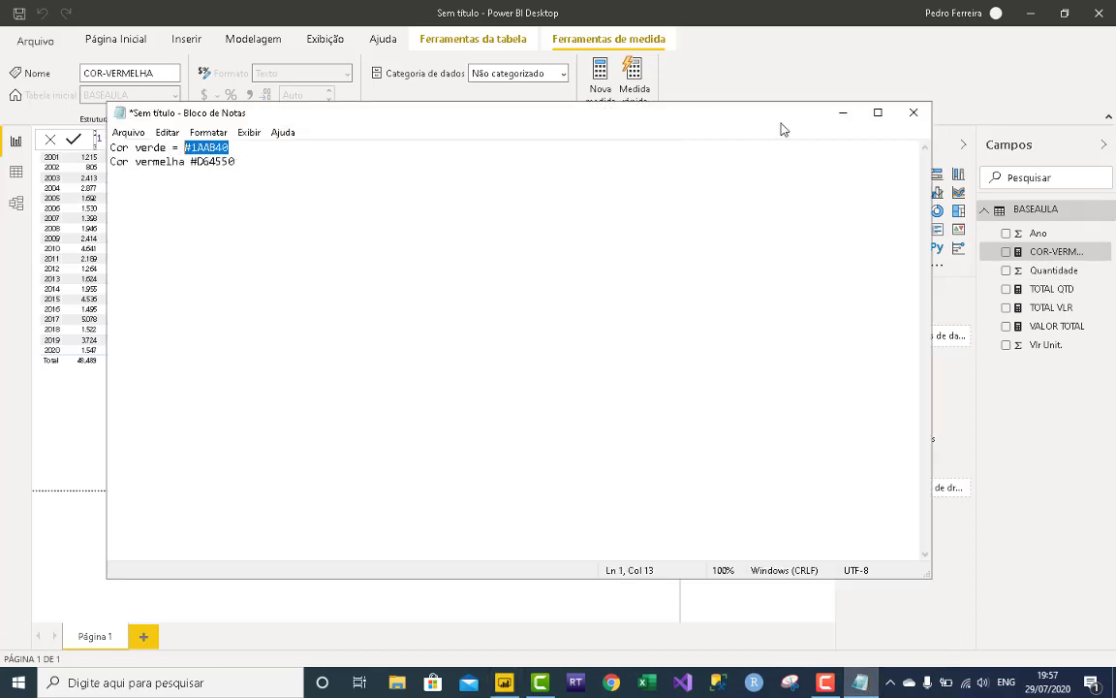
left_click(842, 114)
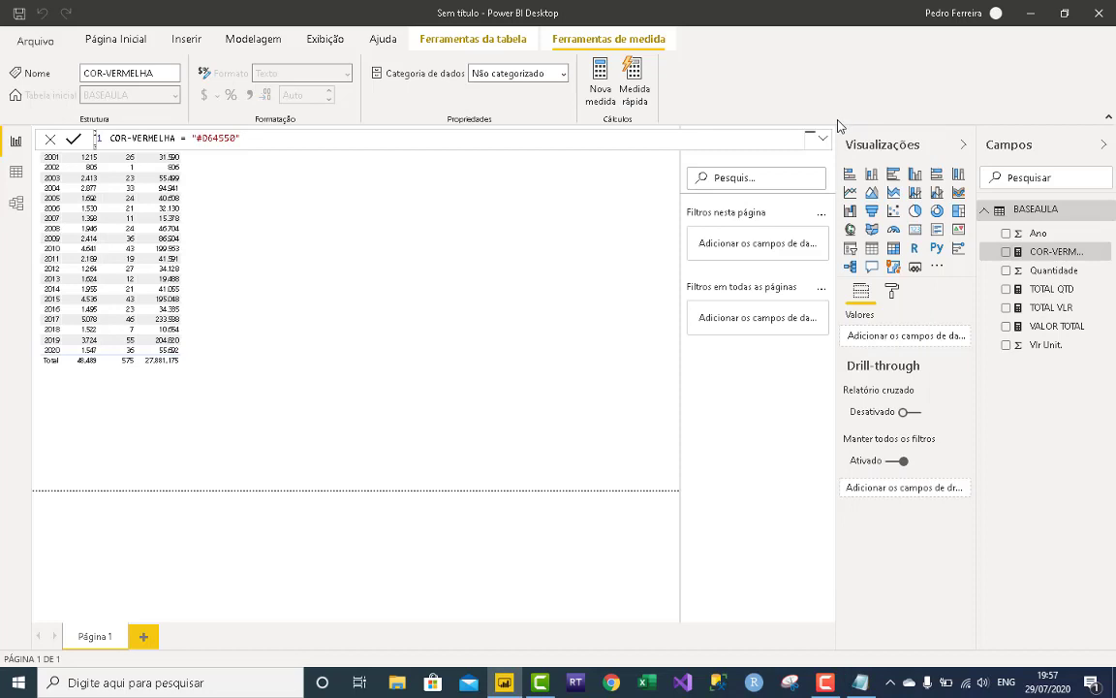
left_click(600, 79)
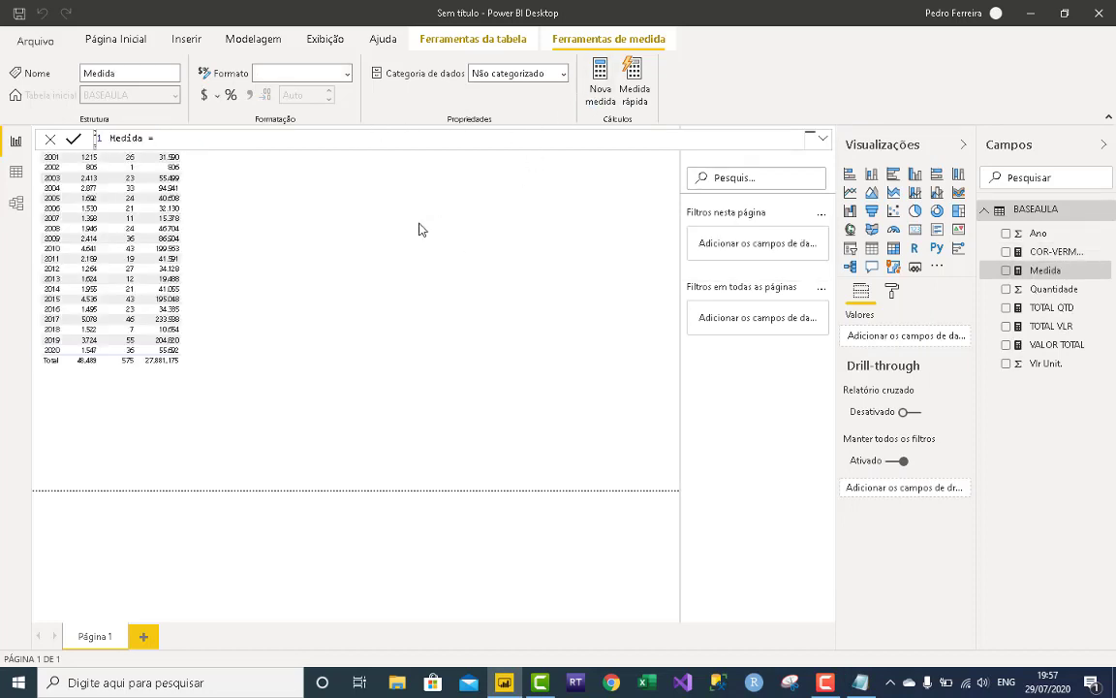
left_click_drag(174, 138, 54, 140)
type("COR-VERDE ='#1AAB40")
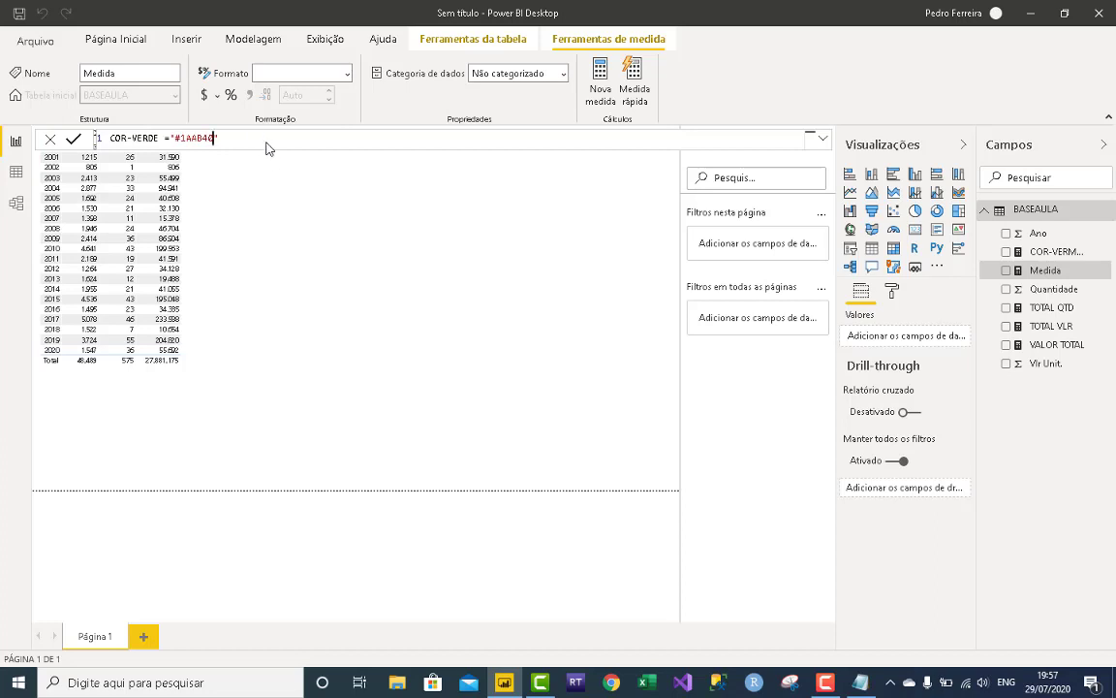
key("Return")
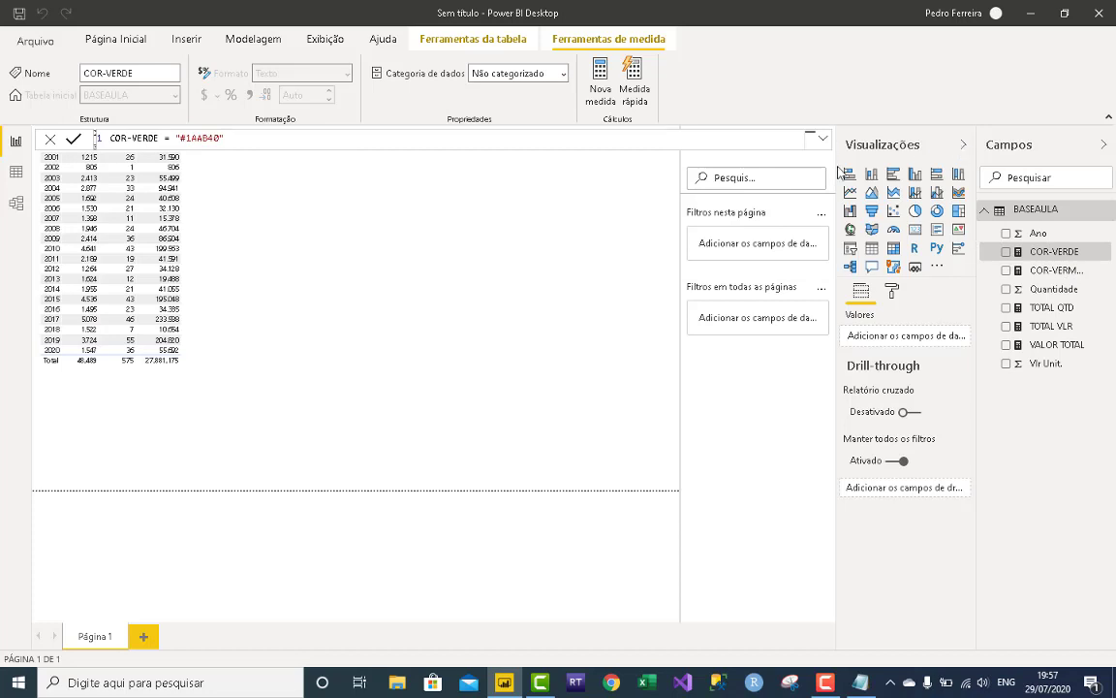
Collapse the Filtros pane and widen the Campos pane so the full measure names fit.
left_click(677, 180)
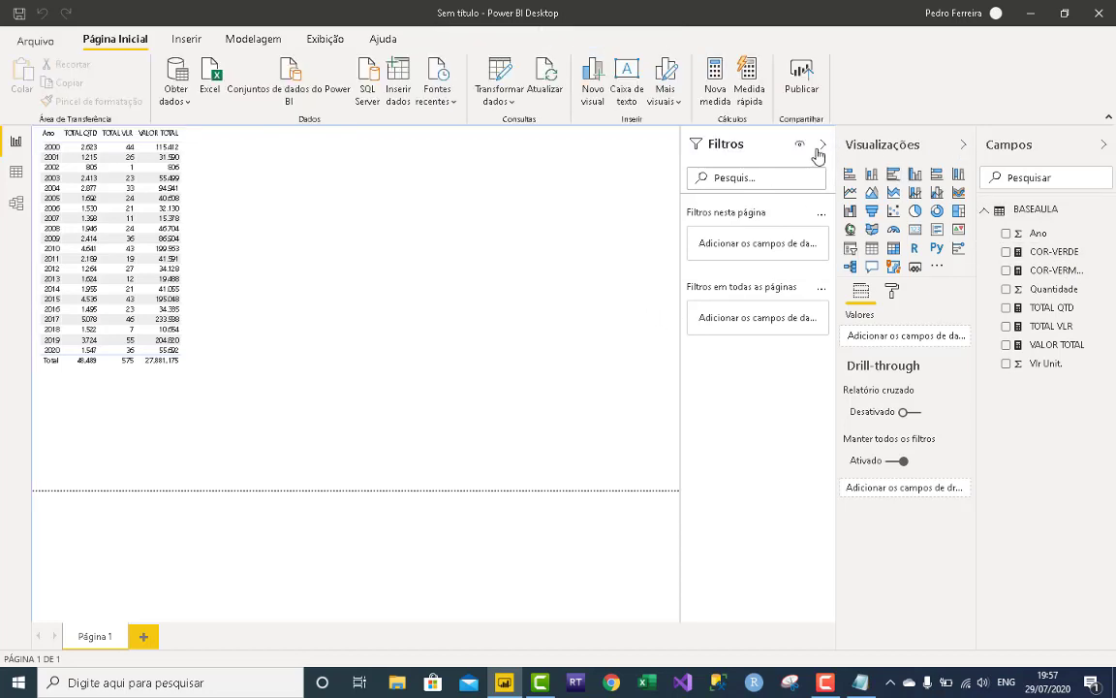
left_click(823, 143)
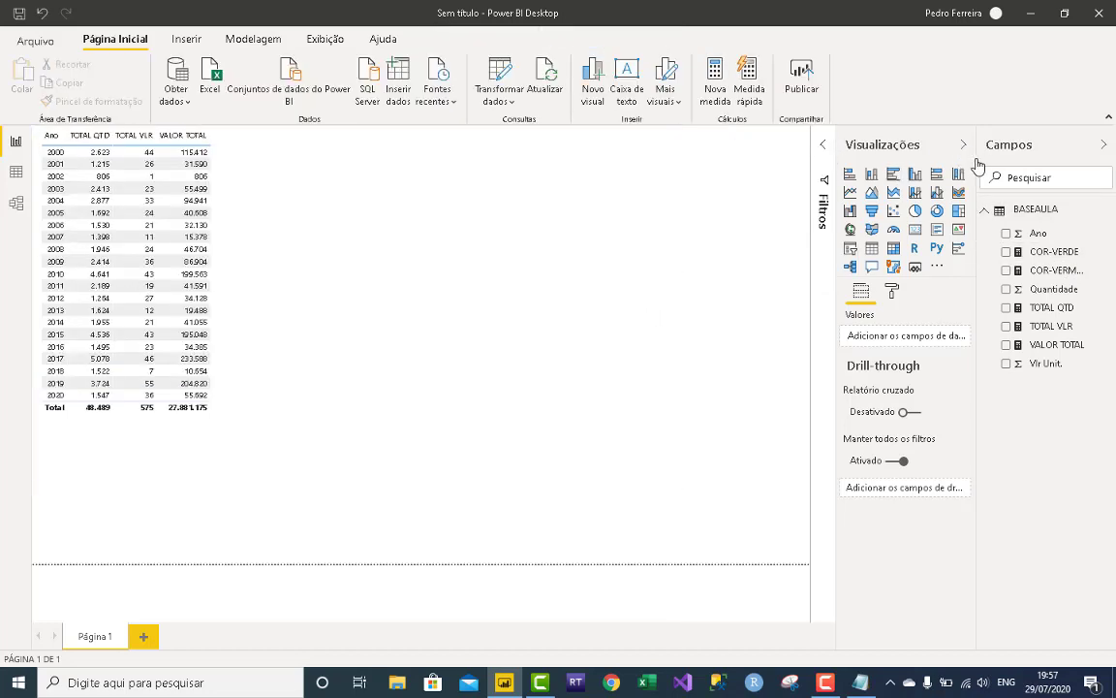
left_click_drag(979, 167, 940, 167)
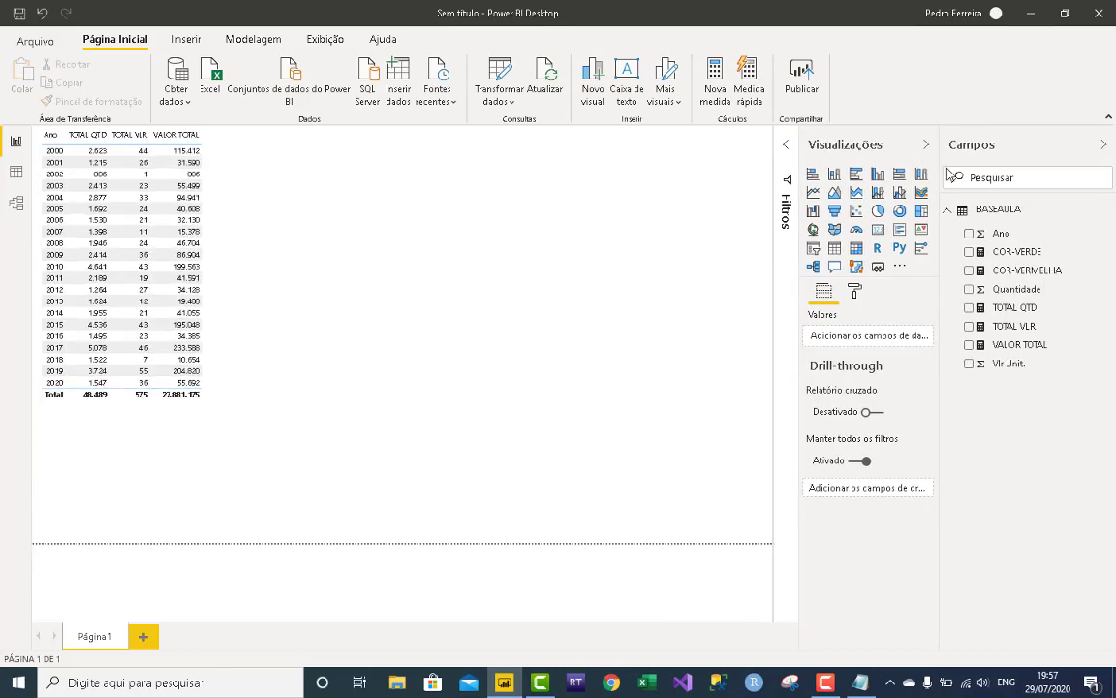
Start a new measure named FORMATACAO-COND in the BASEAULA table.
left_click(1004, 212)
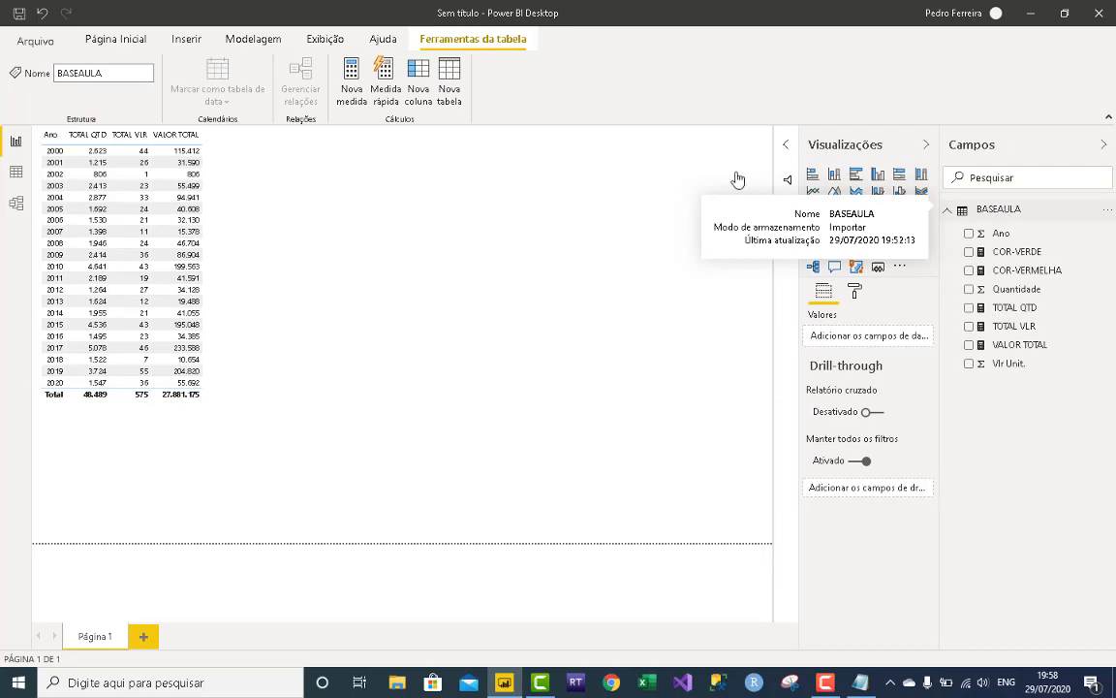
left_click(351, 87)
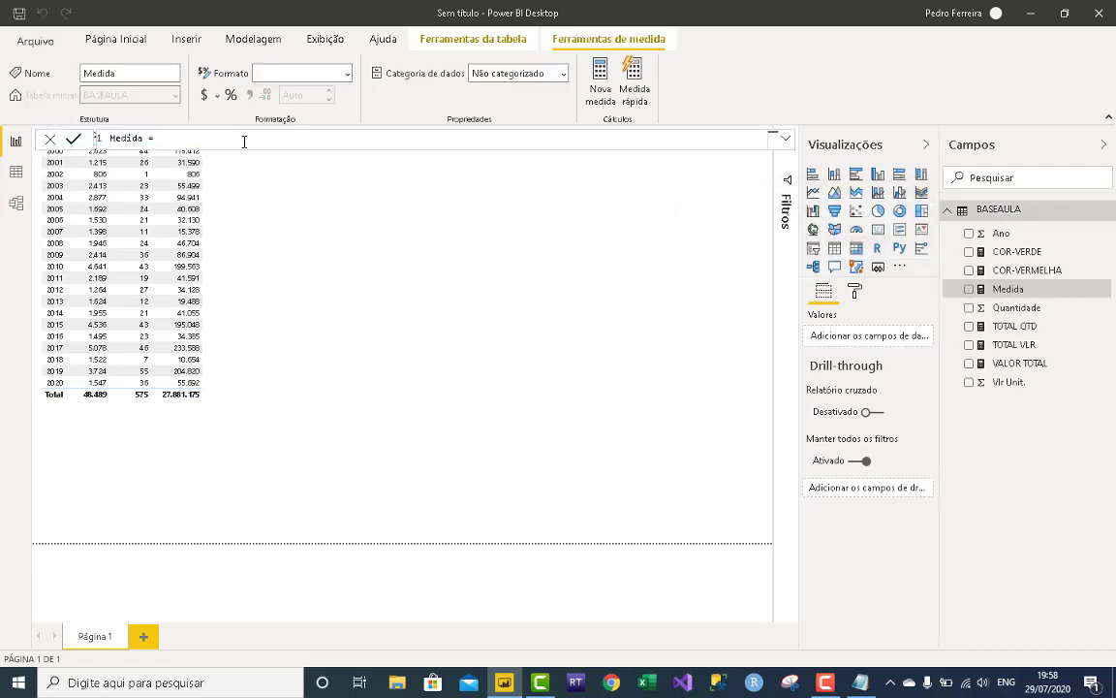
left_click_drag(241, 143, 88, 146)
type("FPR")
type("RMA")
type("TACAO-COND")
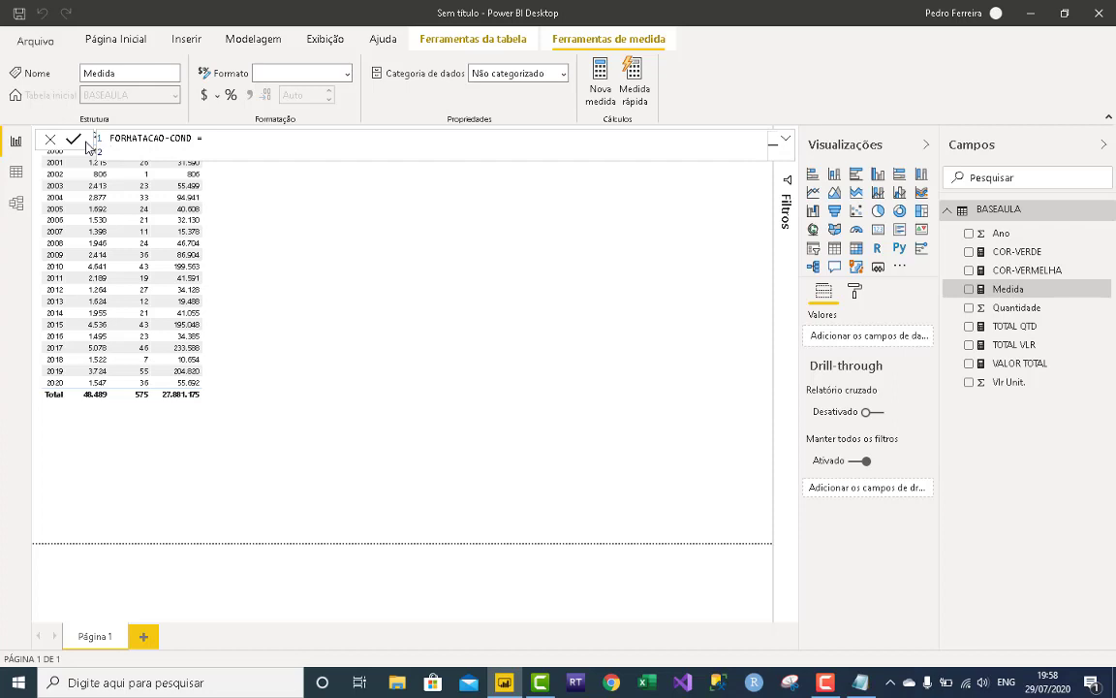
Begin the FORMATACAO-COND formula on a new line with SWITCH and TRUE() as its expression.
type("SWITCH(")
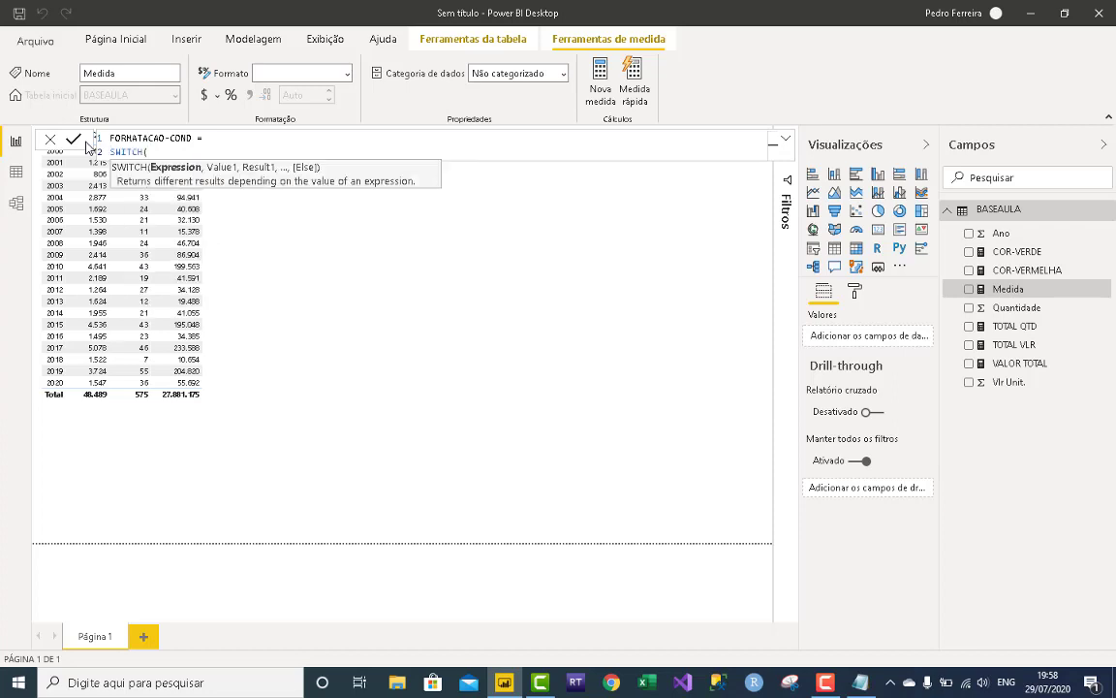
key("shift+Return")
type("TRUE")
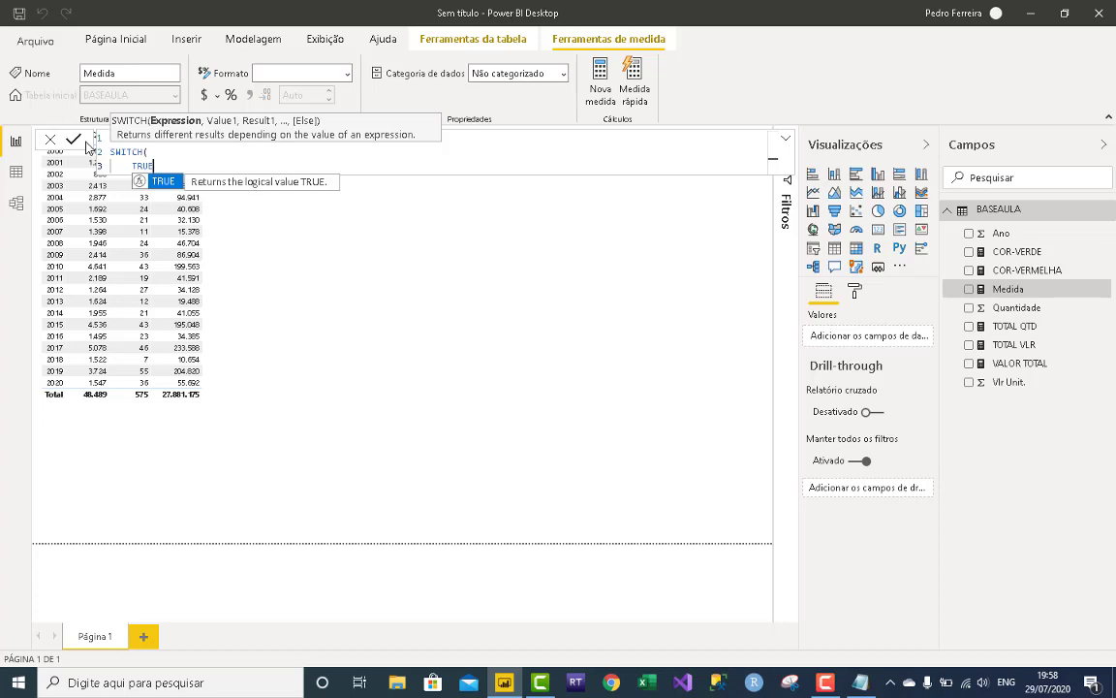
type("();")
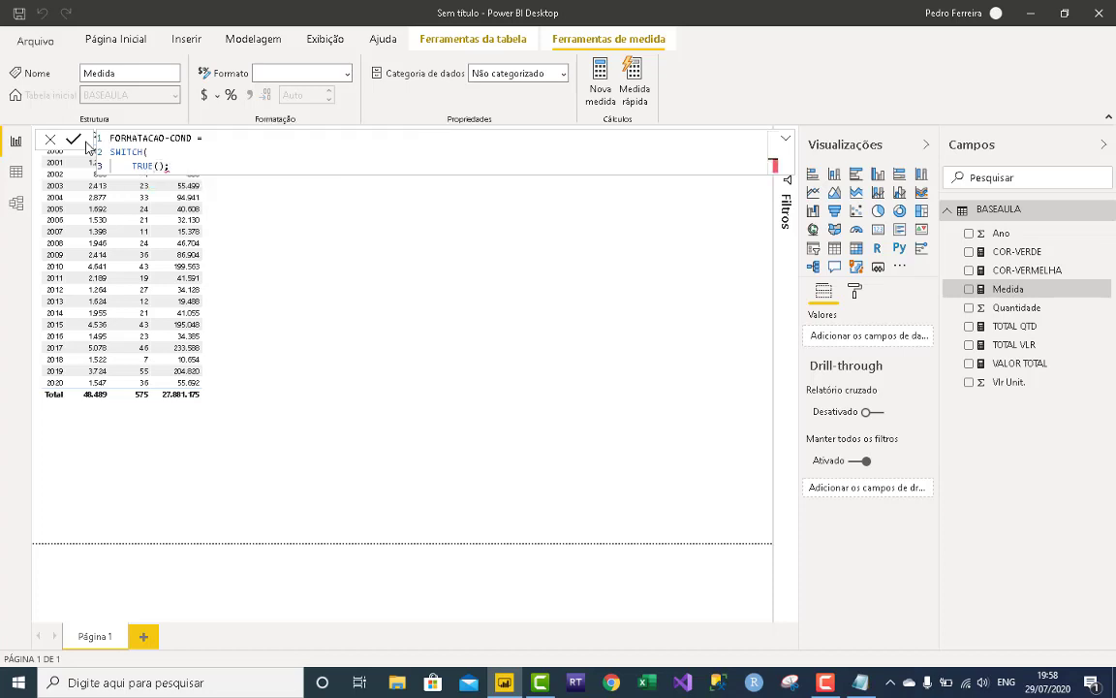
key("BackSpace")
type(",")
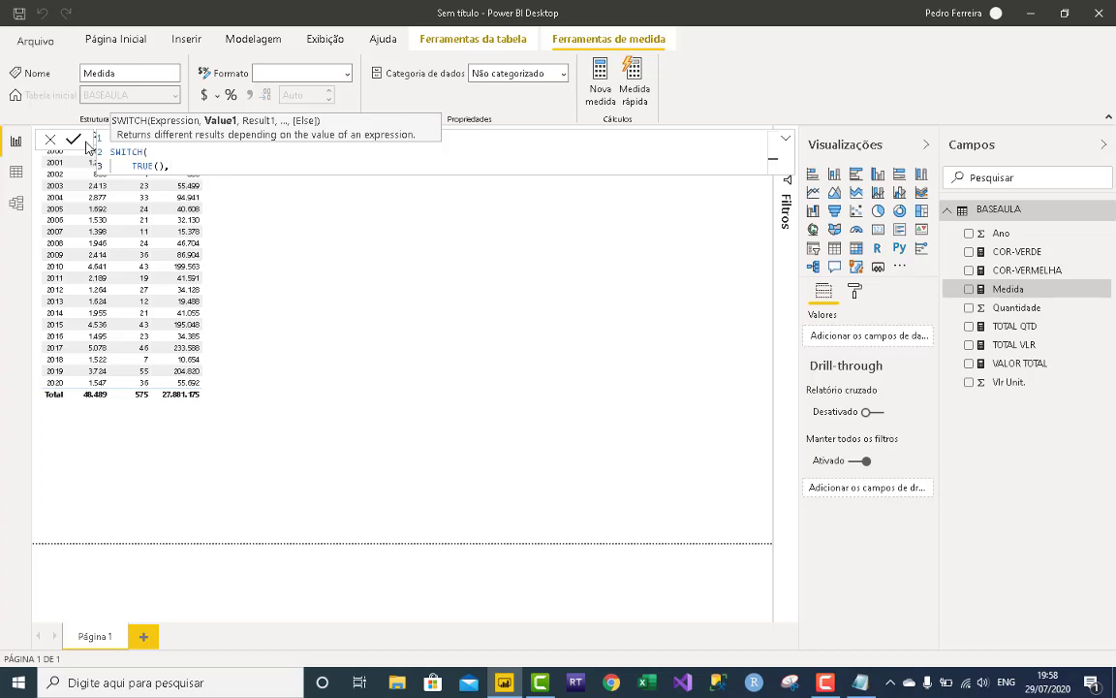
Add the condition [VALOR TOTAL]>100000 as the first value tested by the SWITCH formula.
type("VALOR")
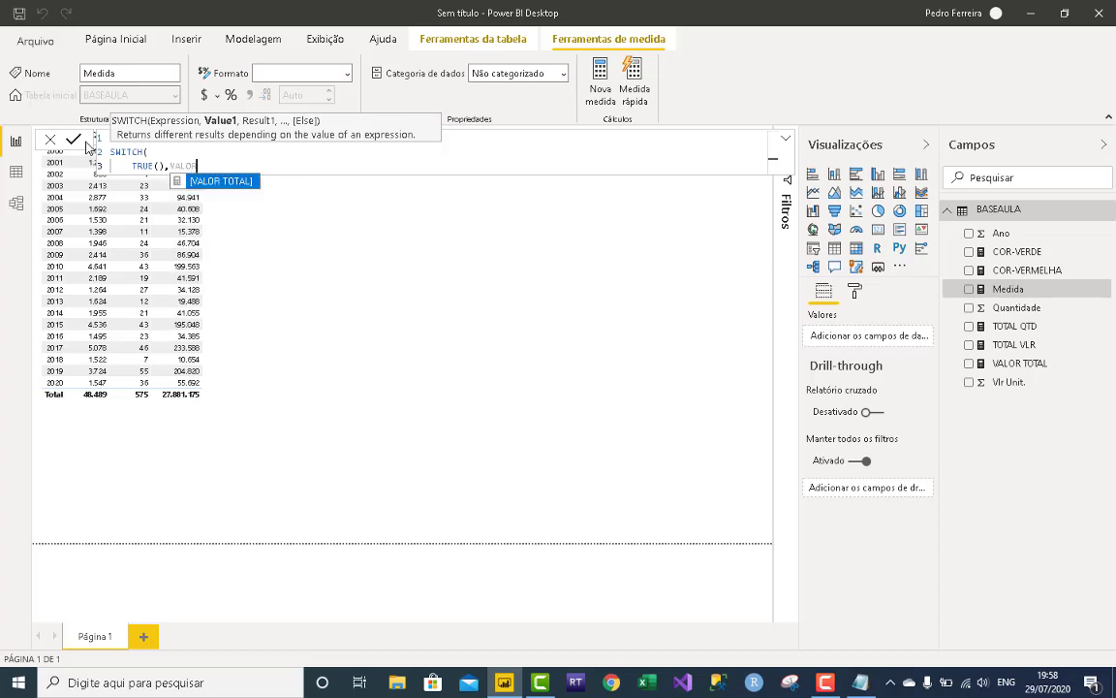
key("Tab")
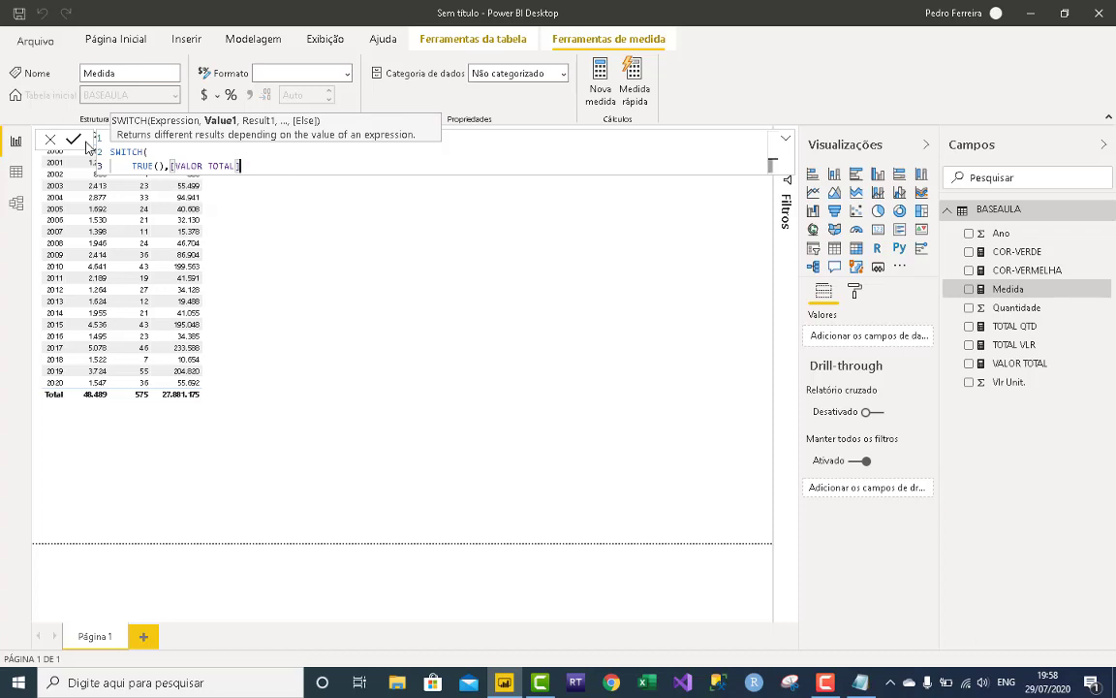
type(">10000,")
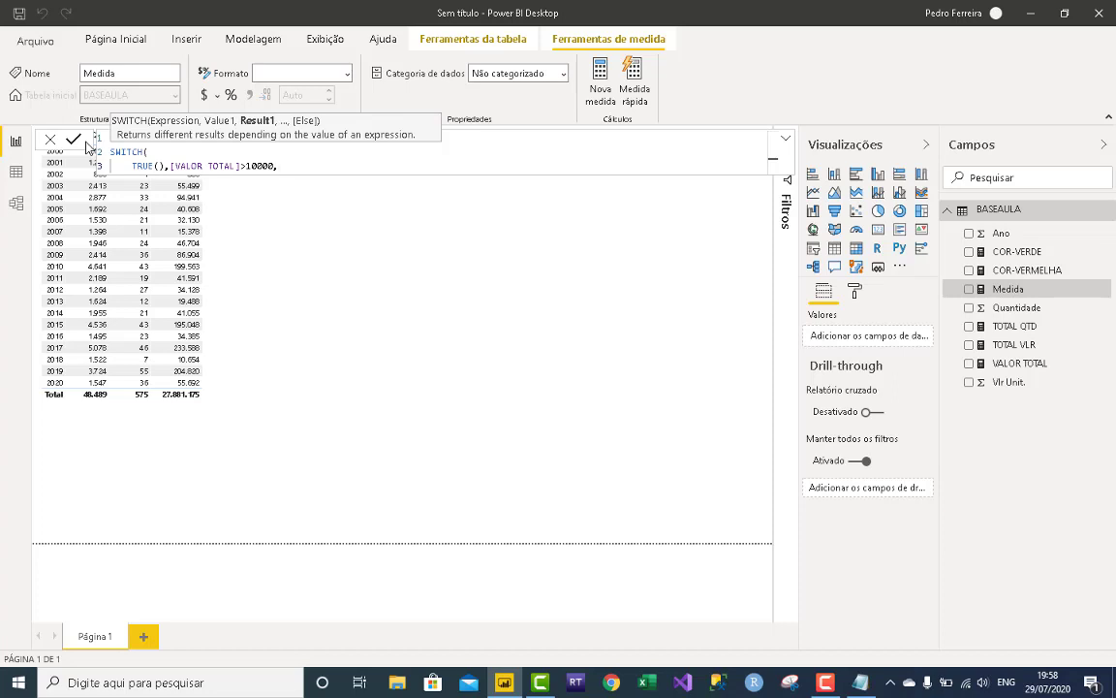
key("BackSpace")
type("0,")
Return [COR-VERDE] when the condition is met and [COR-VERMELHA] otherwise, close the SWITCH function and commit the measure.
type("COR")
key("Tab")
type(", ")
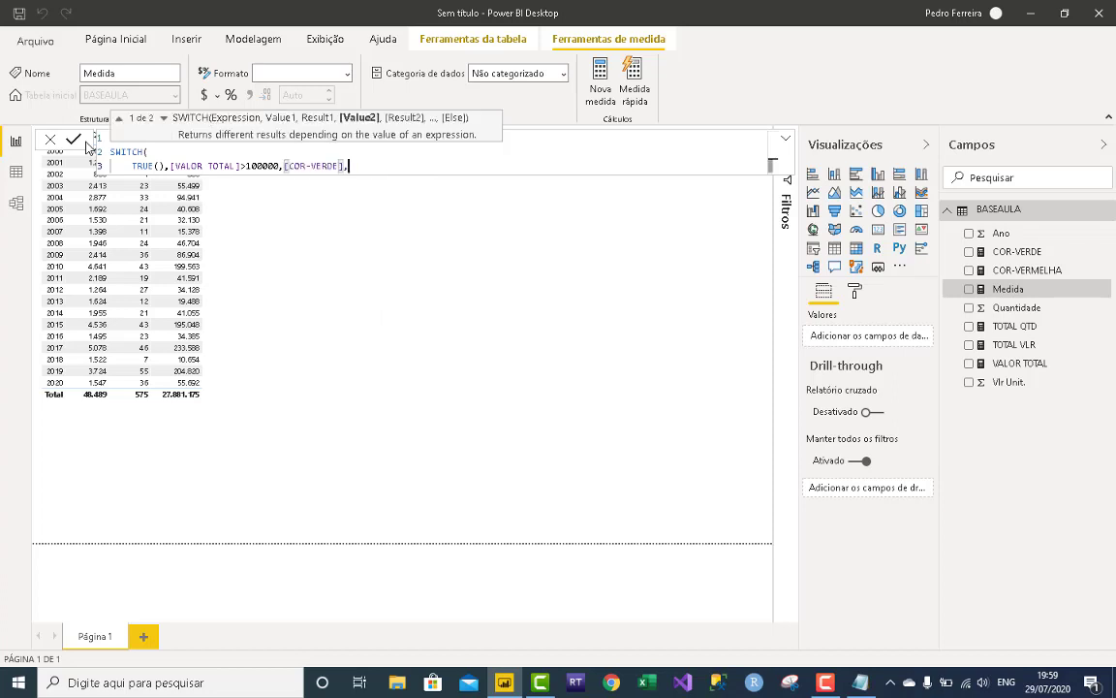
type("COR")
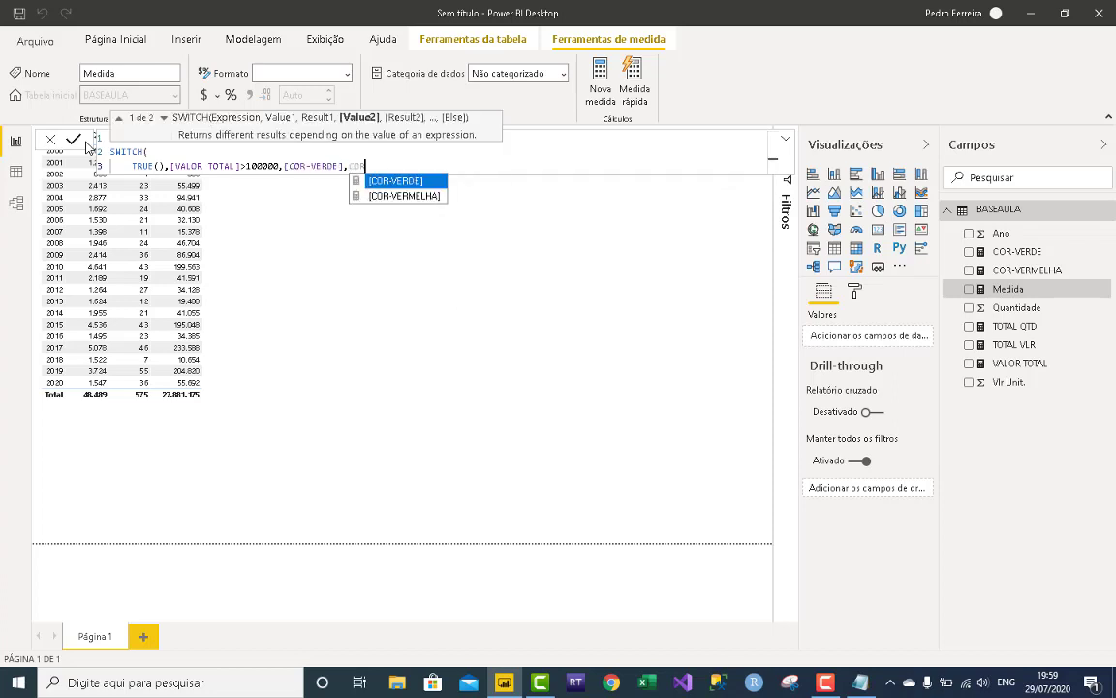
key("Down")
key("Tab")
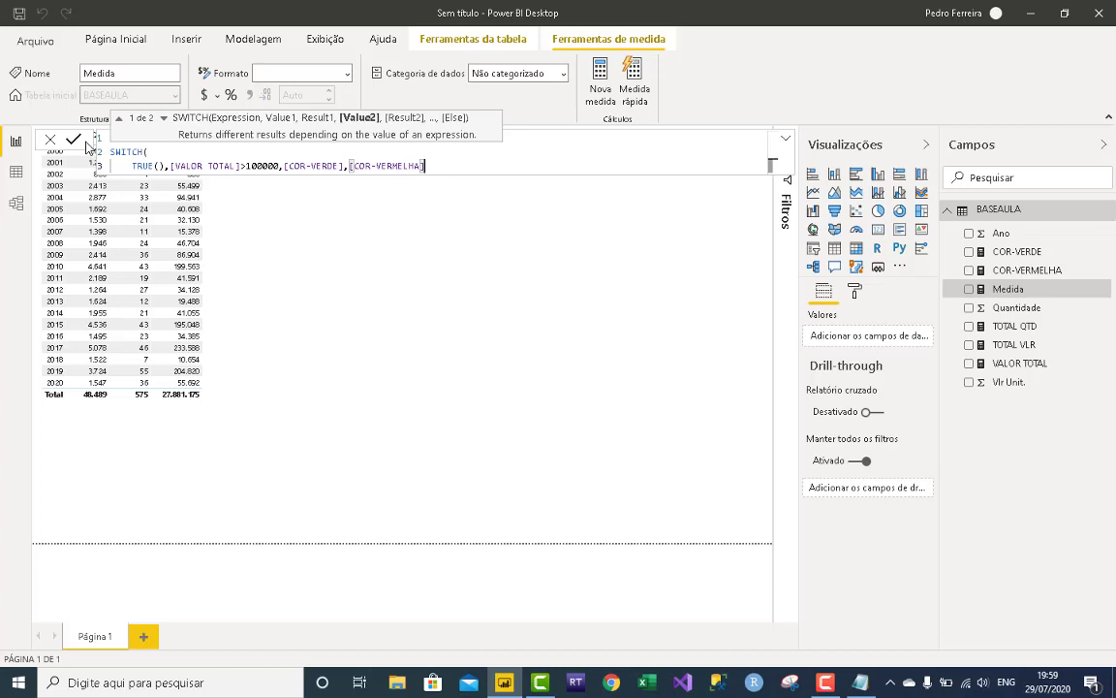
type(")")
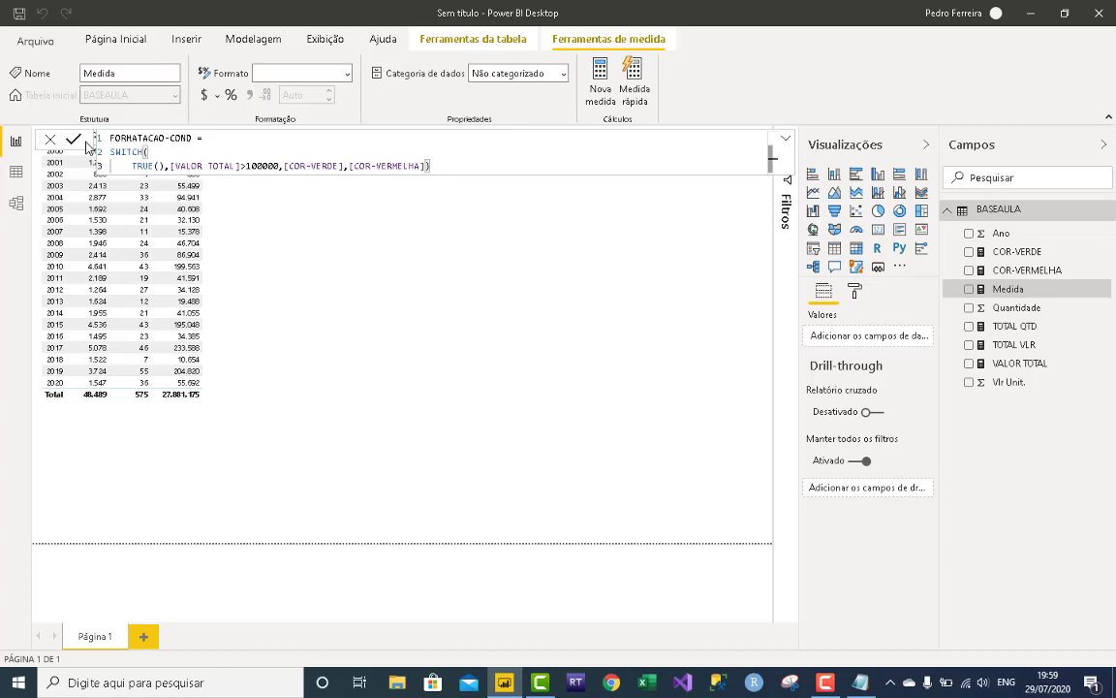
key("Return")
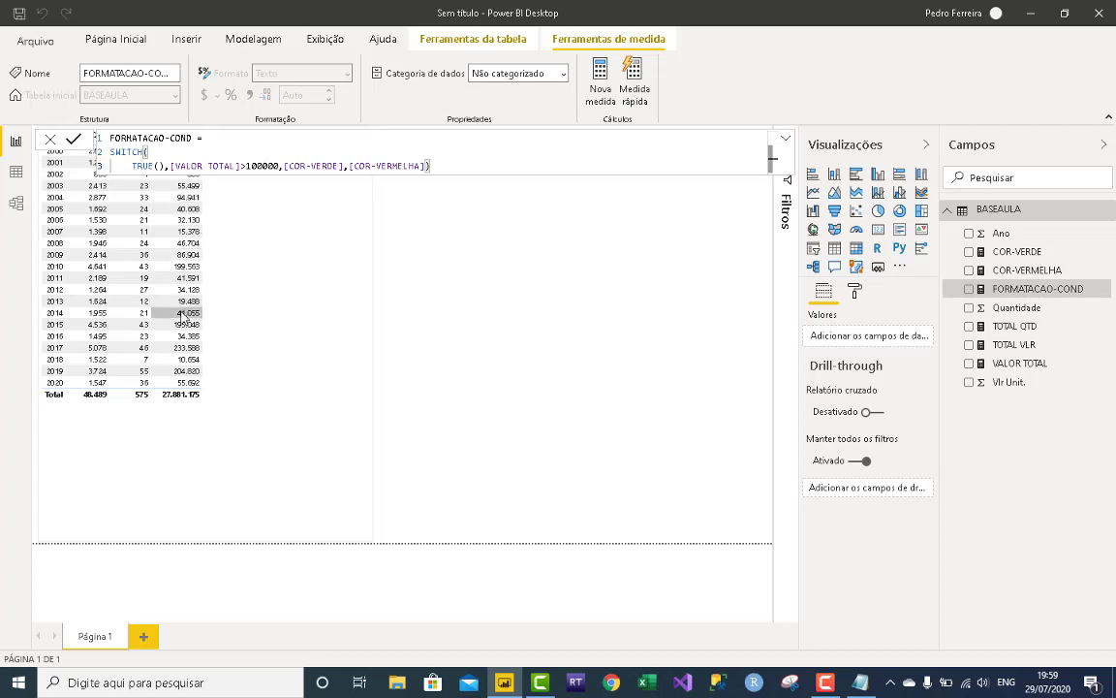
Apply conditional background colour to the table's VALOR TOTAL values, formatted by Valor do campo based on FORMATACAO-COND.
left_click(303, 262)
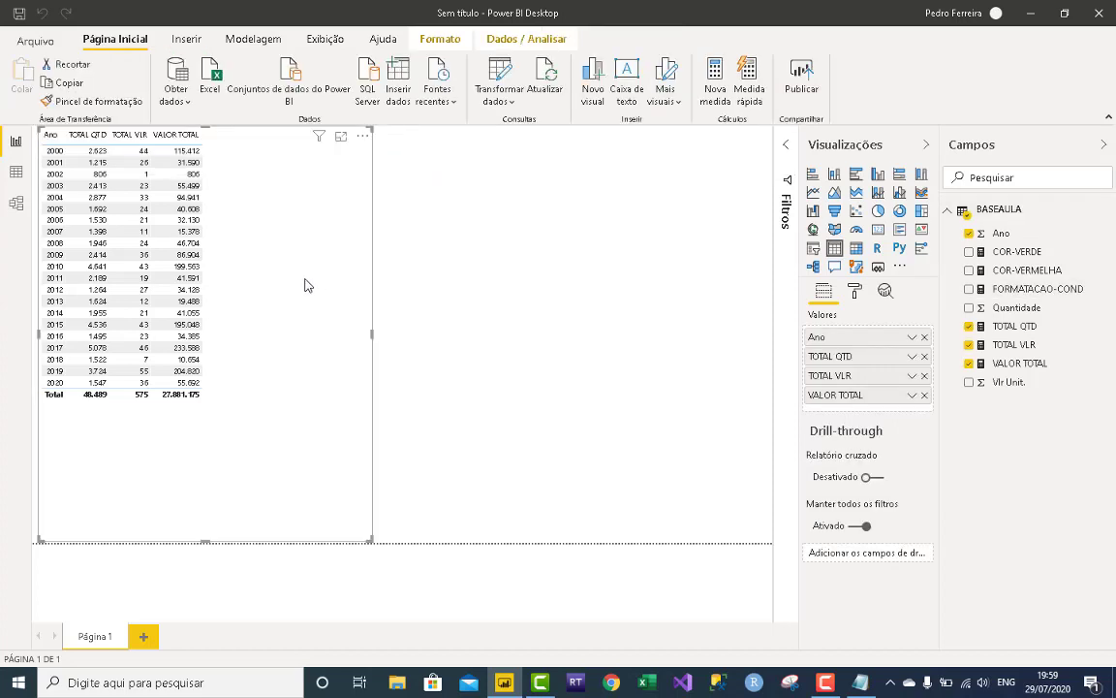
left_click(912, 395)
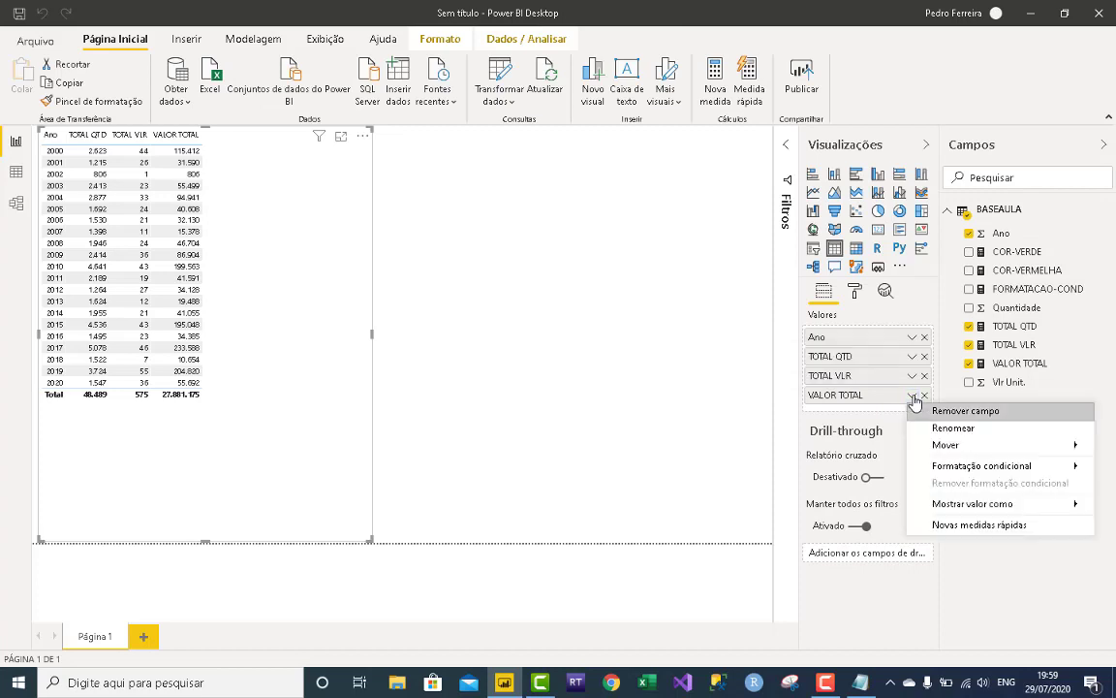
mouse_move(916, 466)
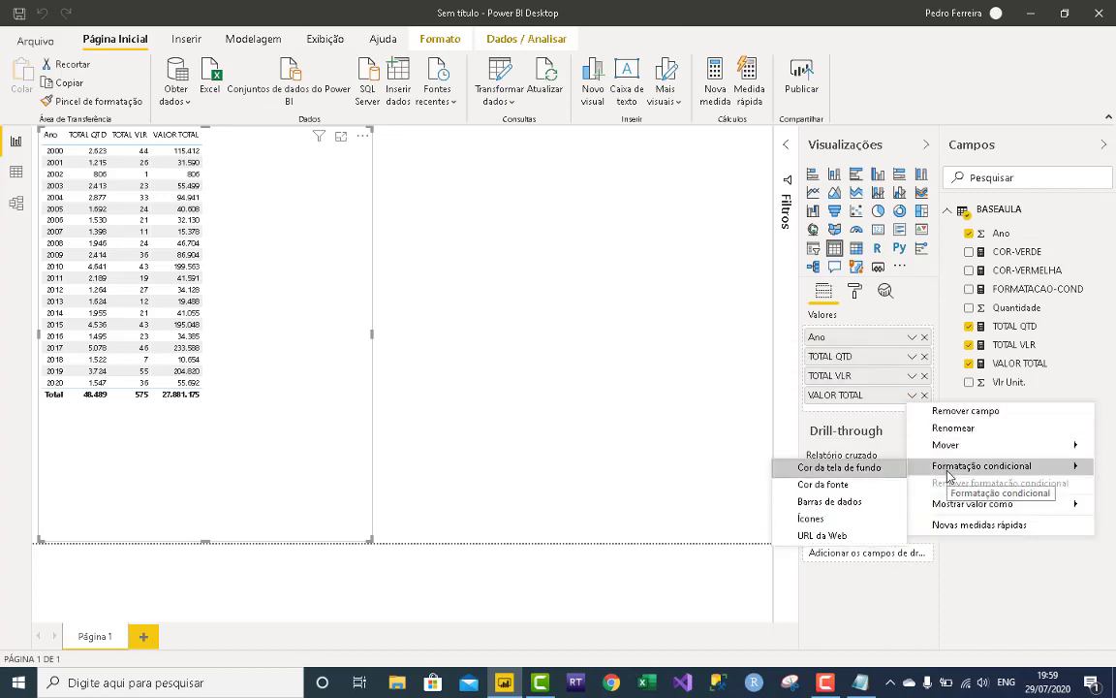
left_click(879, 472)
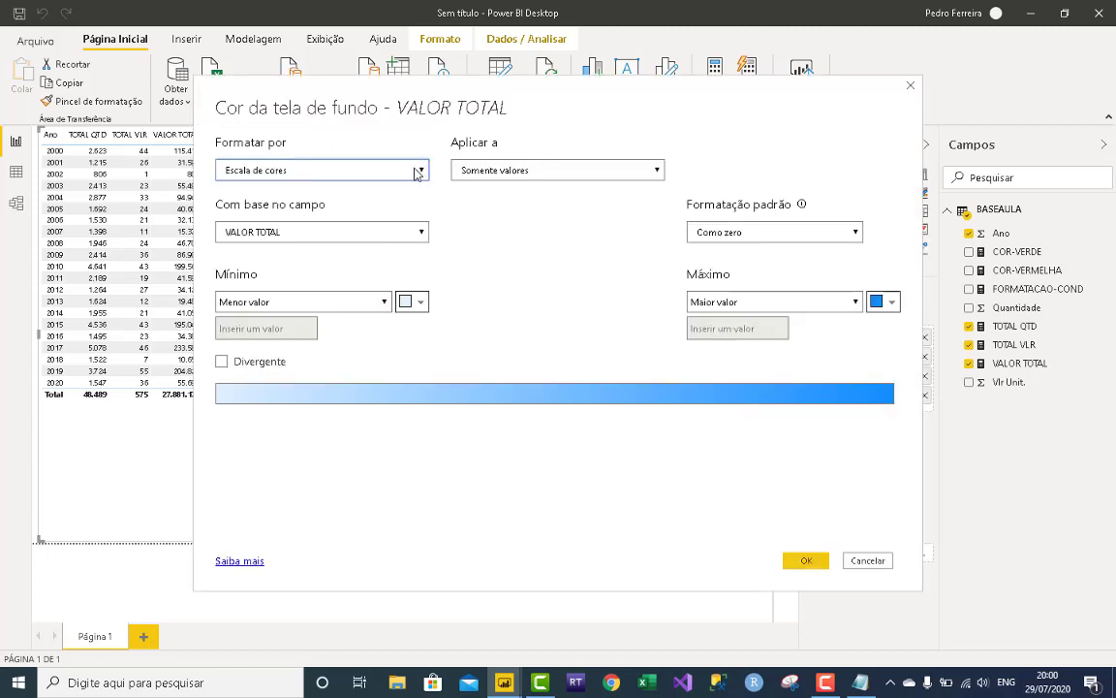
left_click(420, 172)
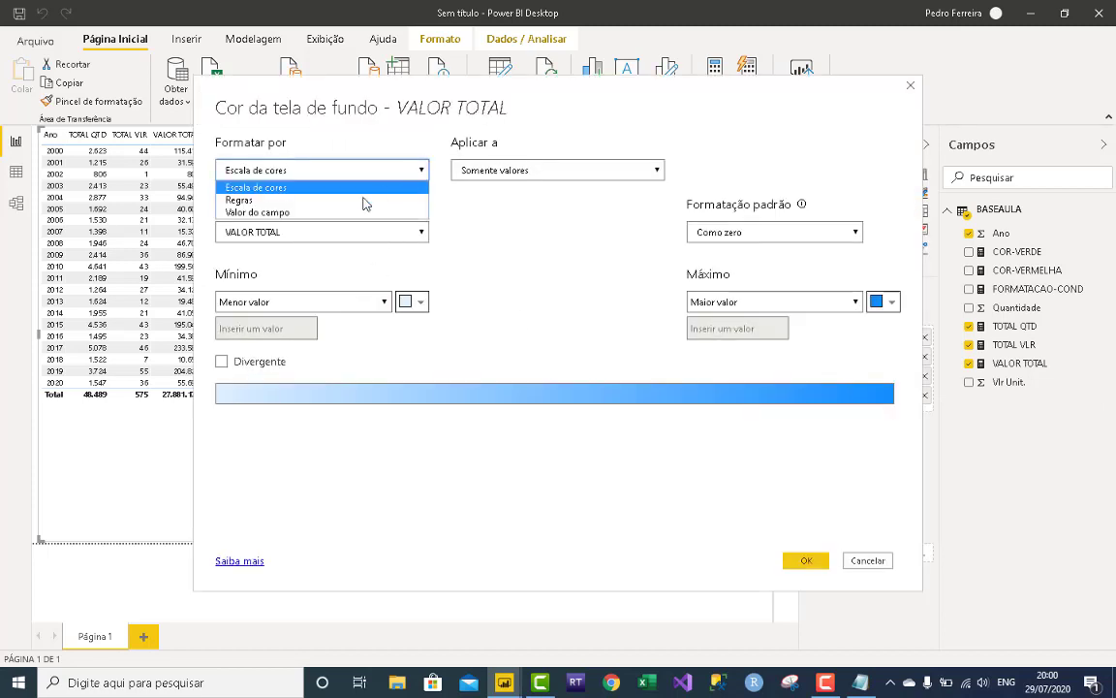
left_click(342, 213)
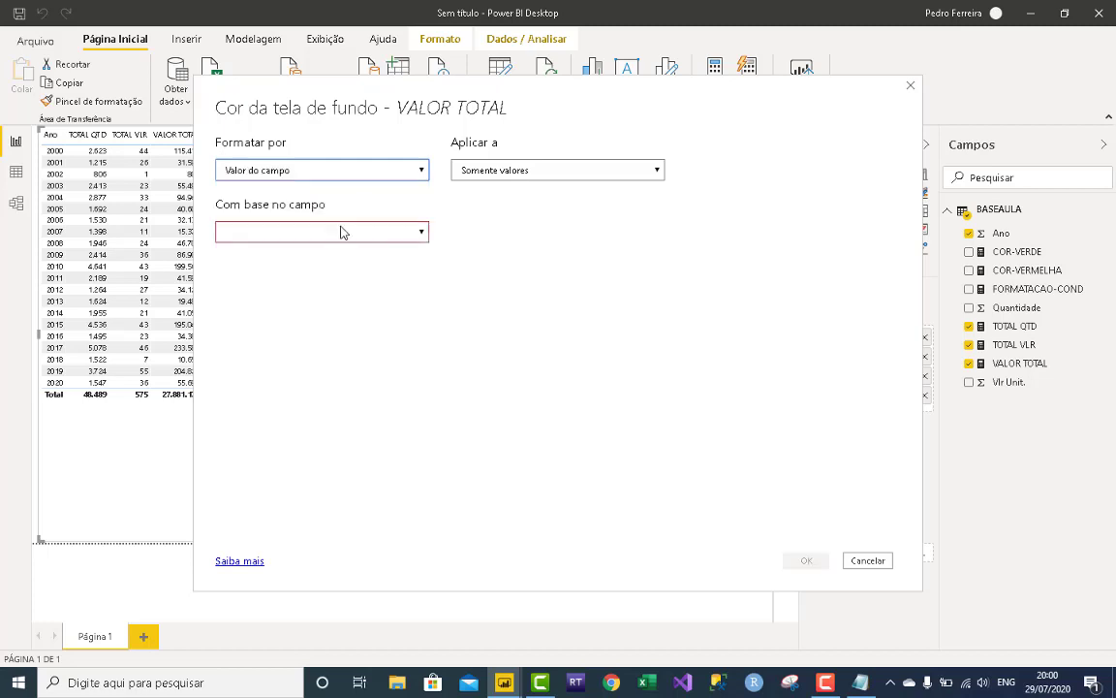
left_click(342, 233)
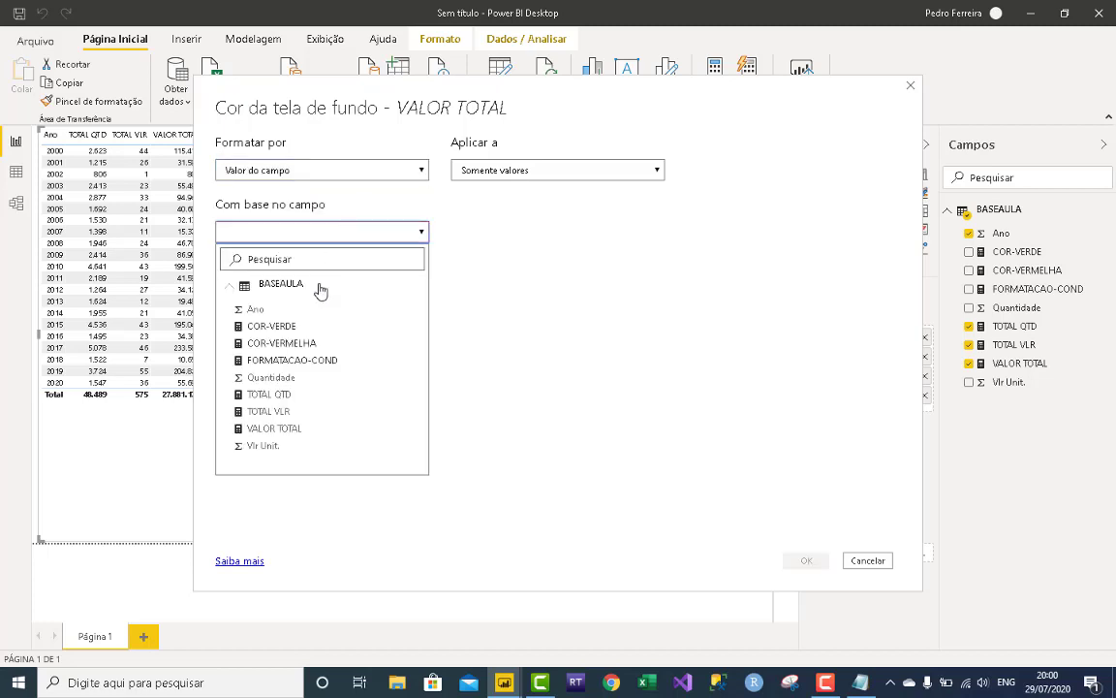
left_click(286, 362)
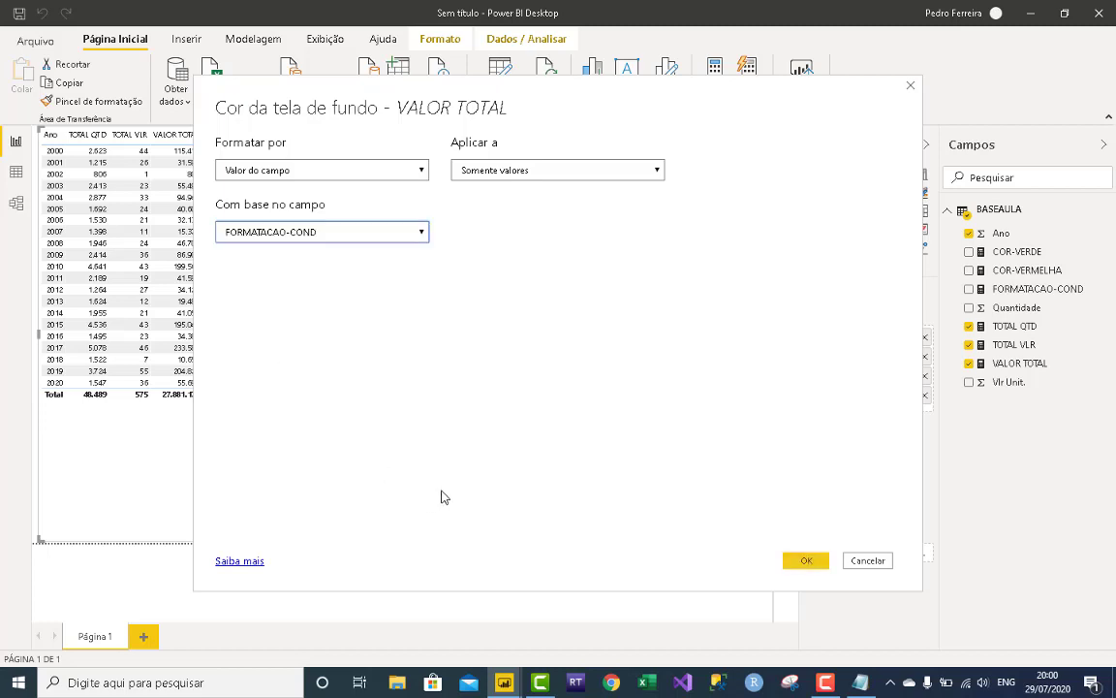
left_click(806, 560)
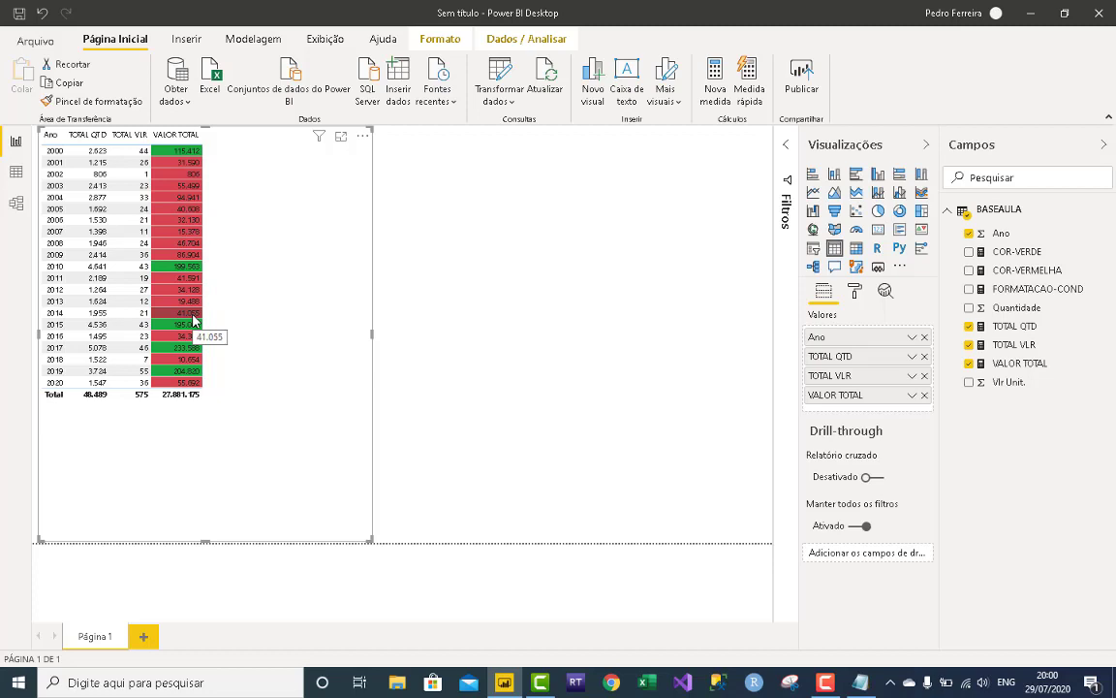
Copy the entire formula of the FORMATACAO-COND measure.
left_click(1056, 291)
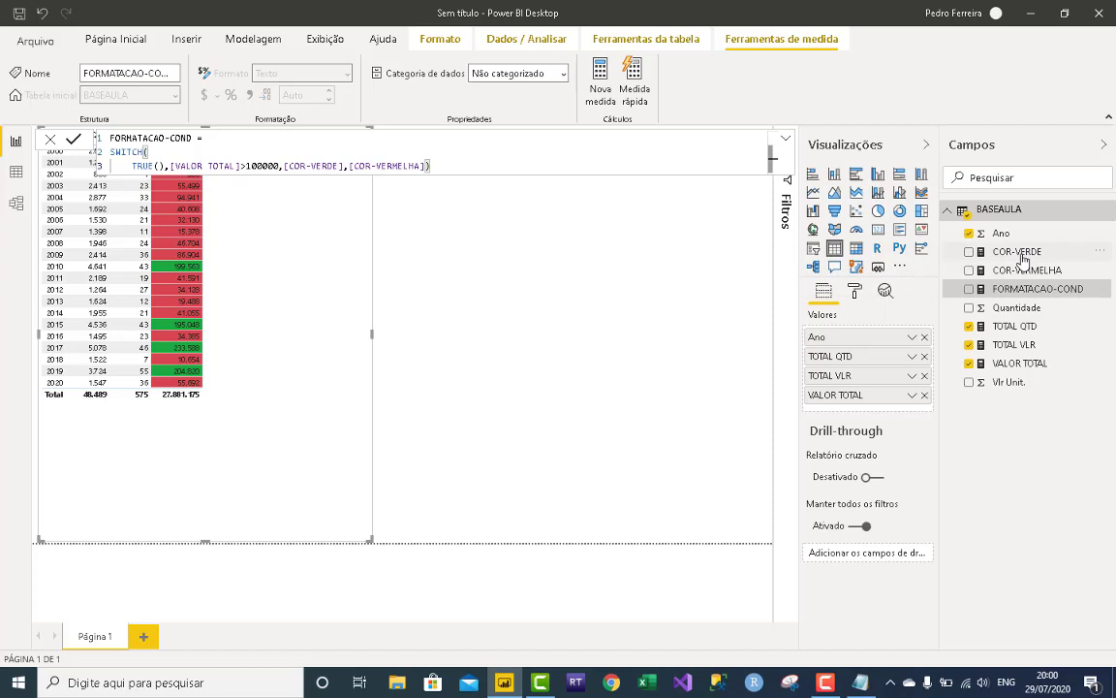
left_click_drag(444, 167, 50, 144)
key("ctrl+c")
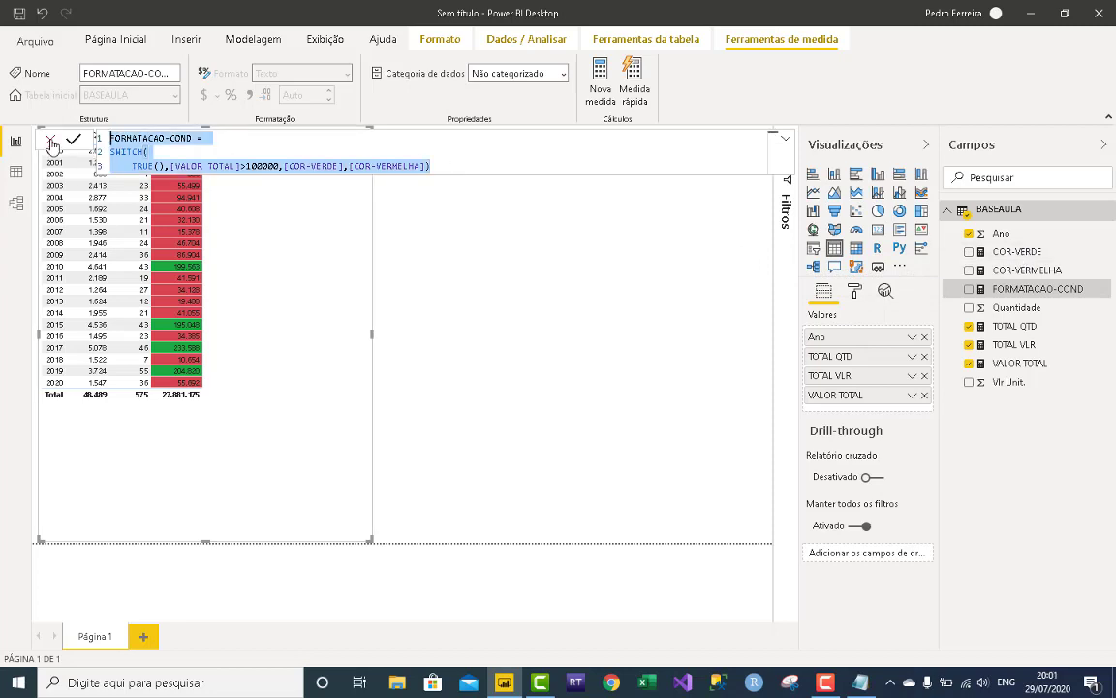
Start a new measure named FORMATACAO-COND2, paste the copied SWITCH formula into it and delete the duplicated measure name.
left_click(610, 91)
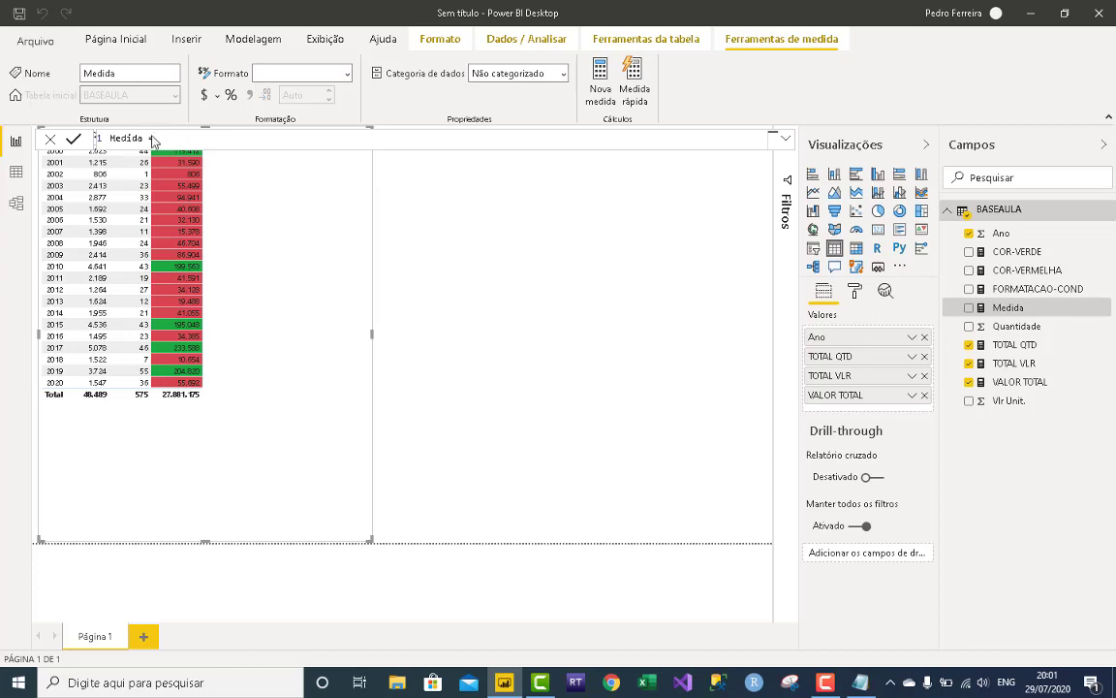
left_click_drag(152, 141, 107, 140)
type("FORMATCA")
key("BackSpace")
key("BackSpace")
key("BackSpace")
key("BackSpace")
key("BackSpace")
type("MATACAO-COND2 =")
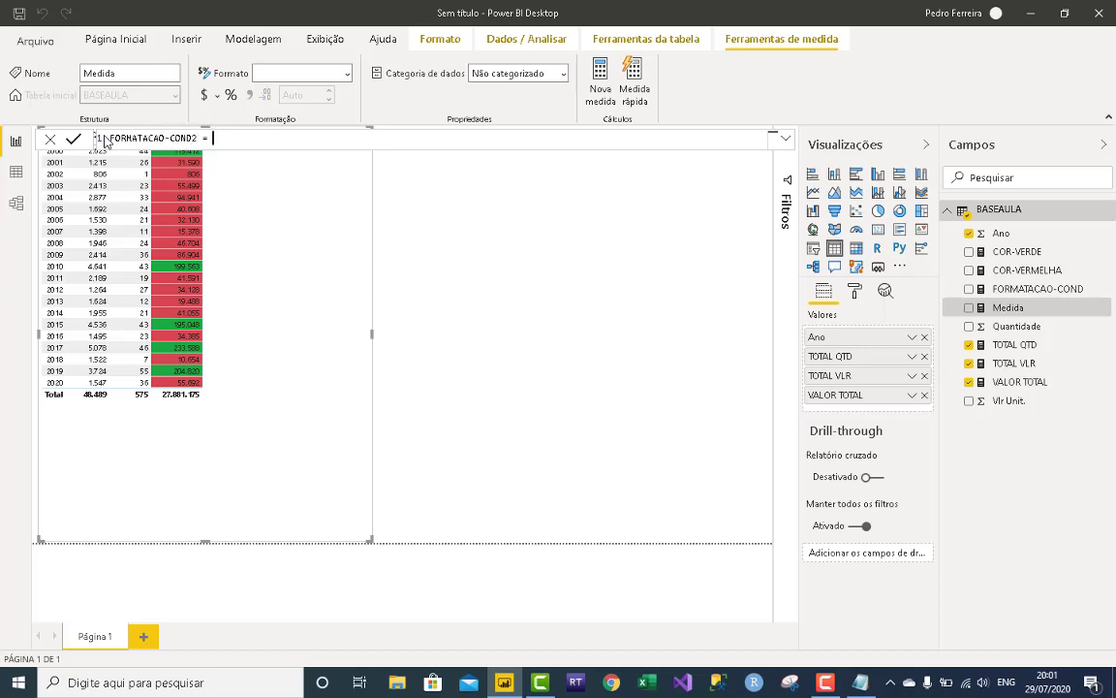
key("ctrl+v")
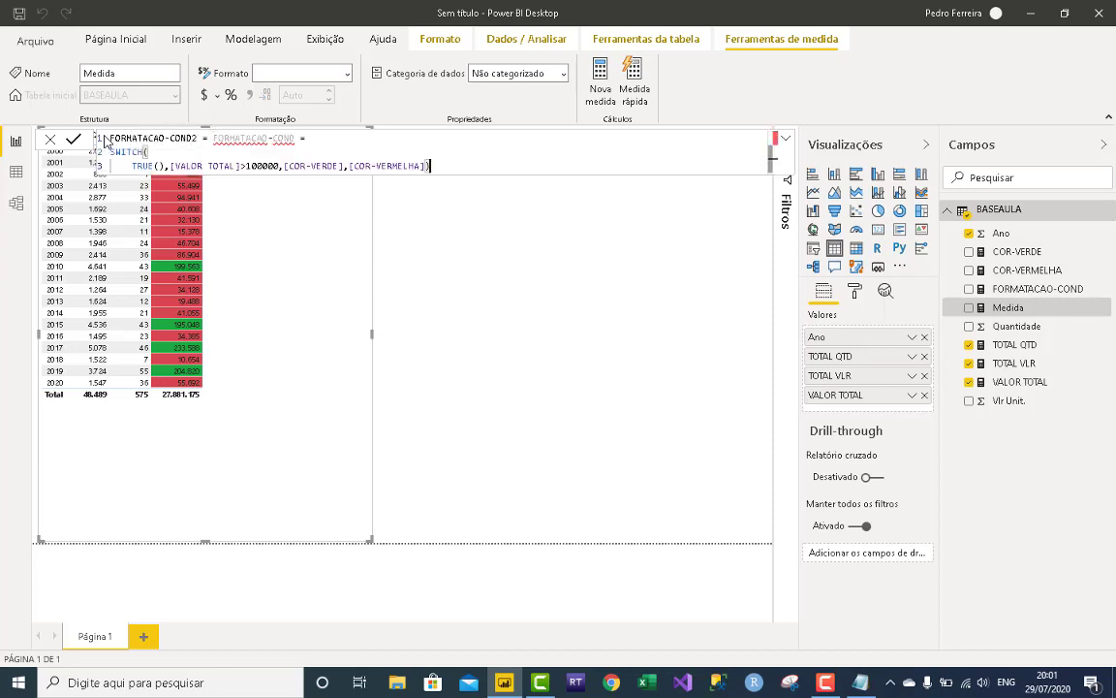
left_click_drag(306, 137, 213, 138)
key("BackSpace")
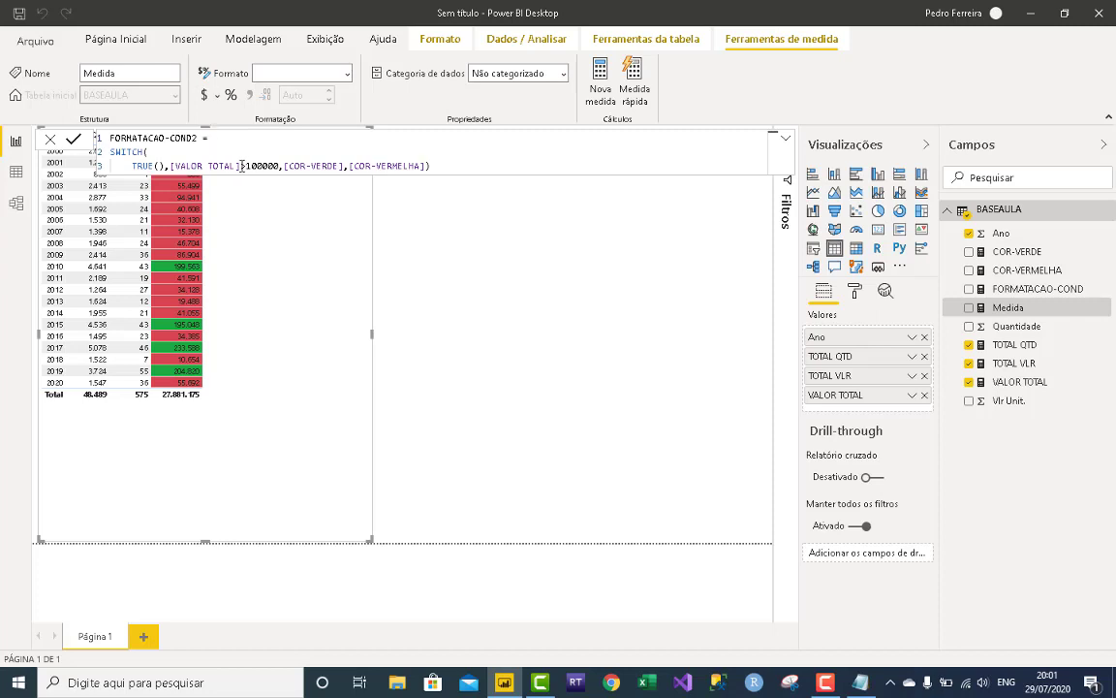
Change the SWITCH condition in FORMATACAO-COND2 to [TOTAL QTD]>1000 and commit the measure.
left_click_drag(241, 166, 172, 168)
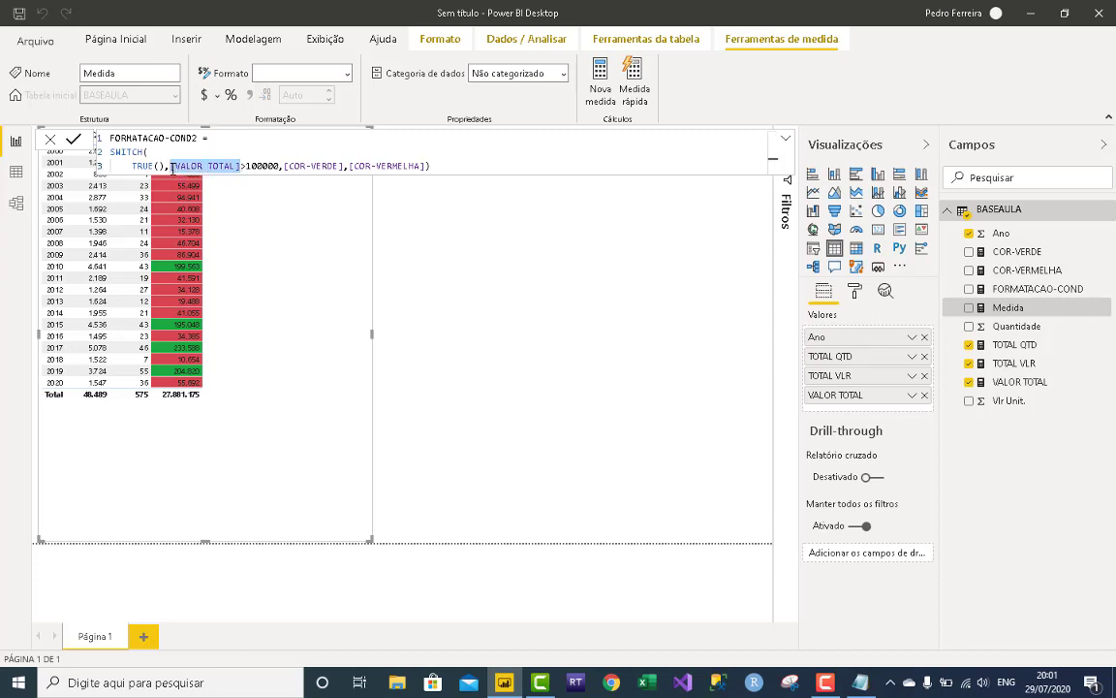
type("QTD")
key("Down")
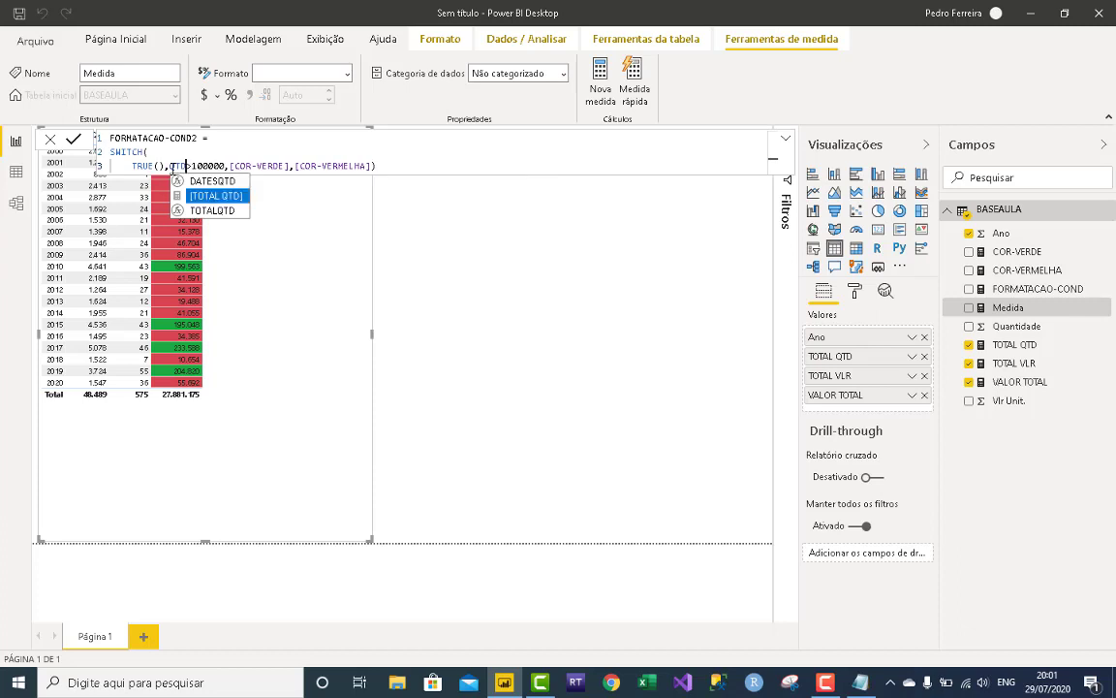
key("Tab")
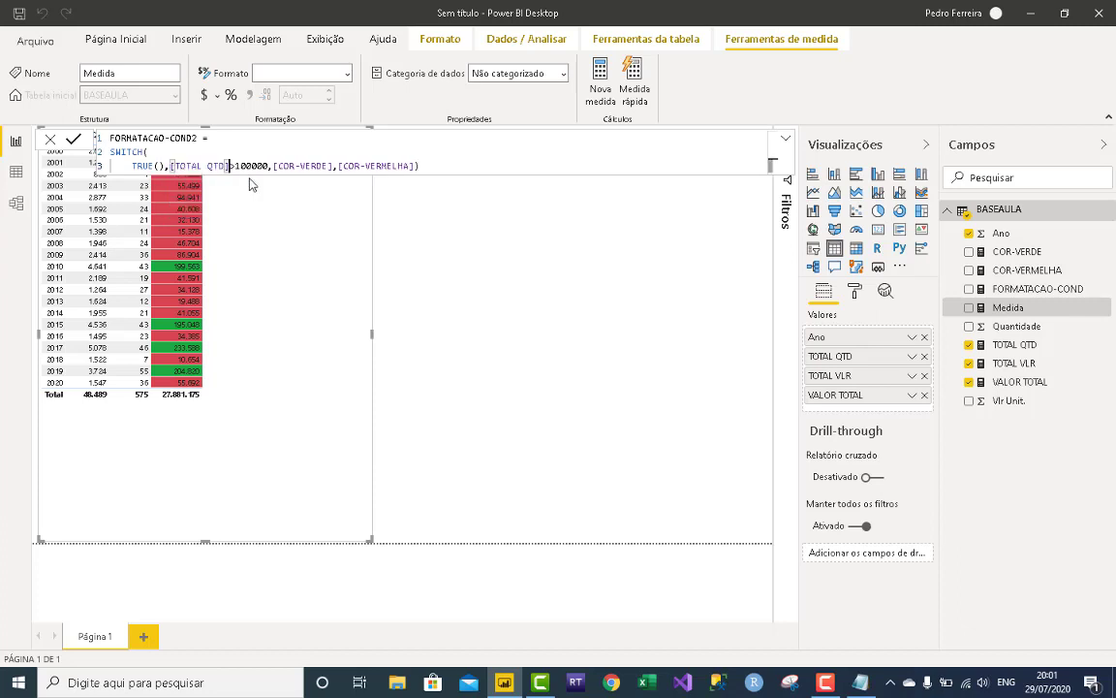
left_click_drag(269, 166, 234, 166)
type("100")
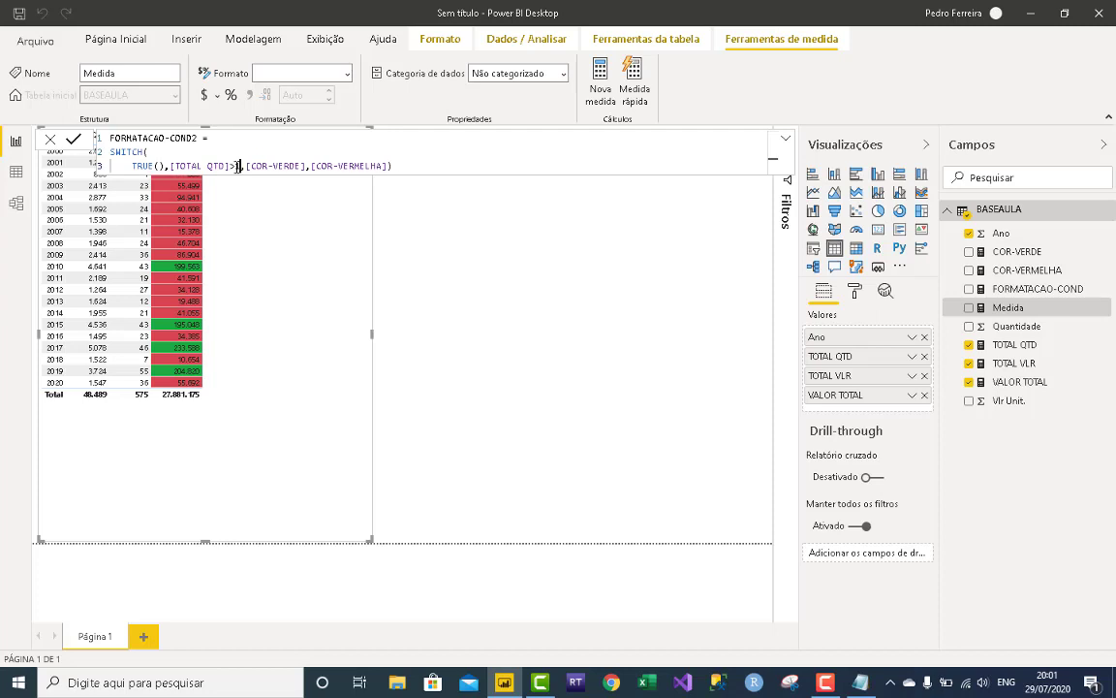
type("0")
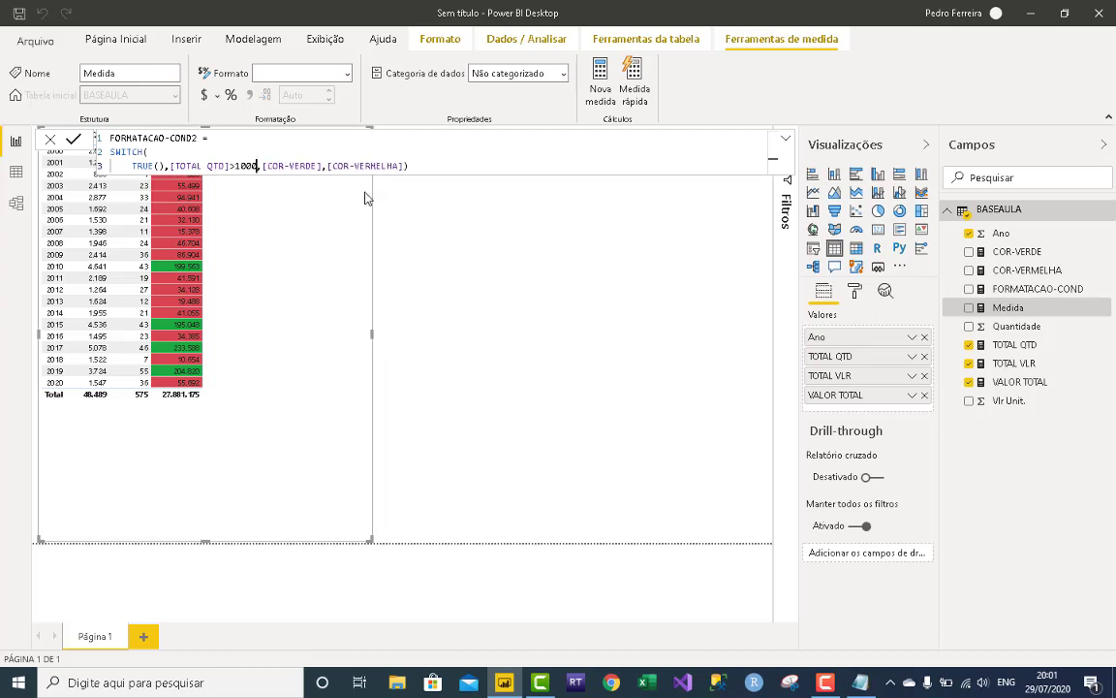
left_click(443, 163)
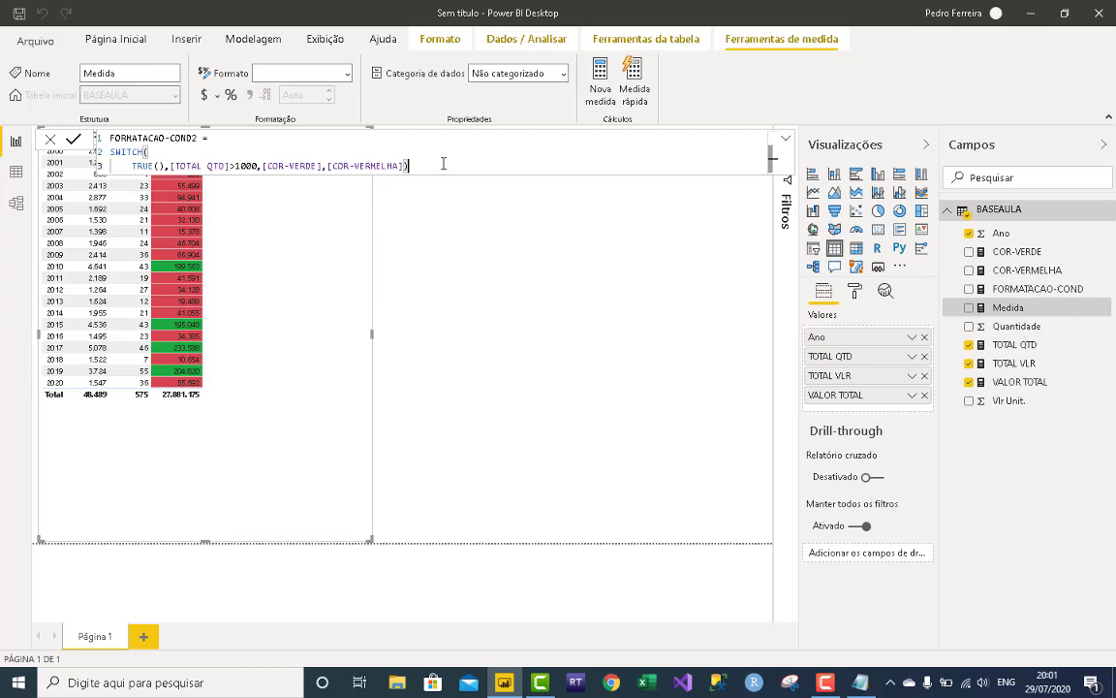
key("Return")
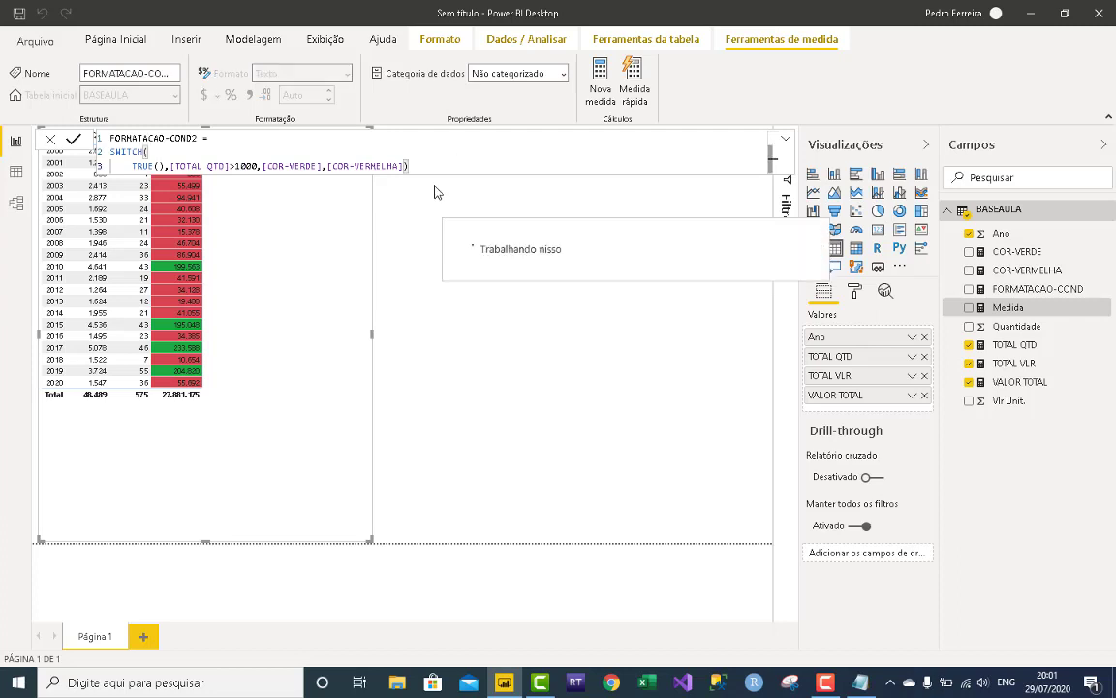
Apply conditional font colour to the table's TOTAL QTD values, formatted by Valor do campo based on FORMATACAO-COND2.
left_click(911, 355)
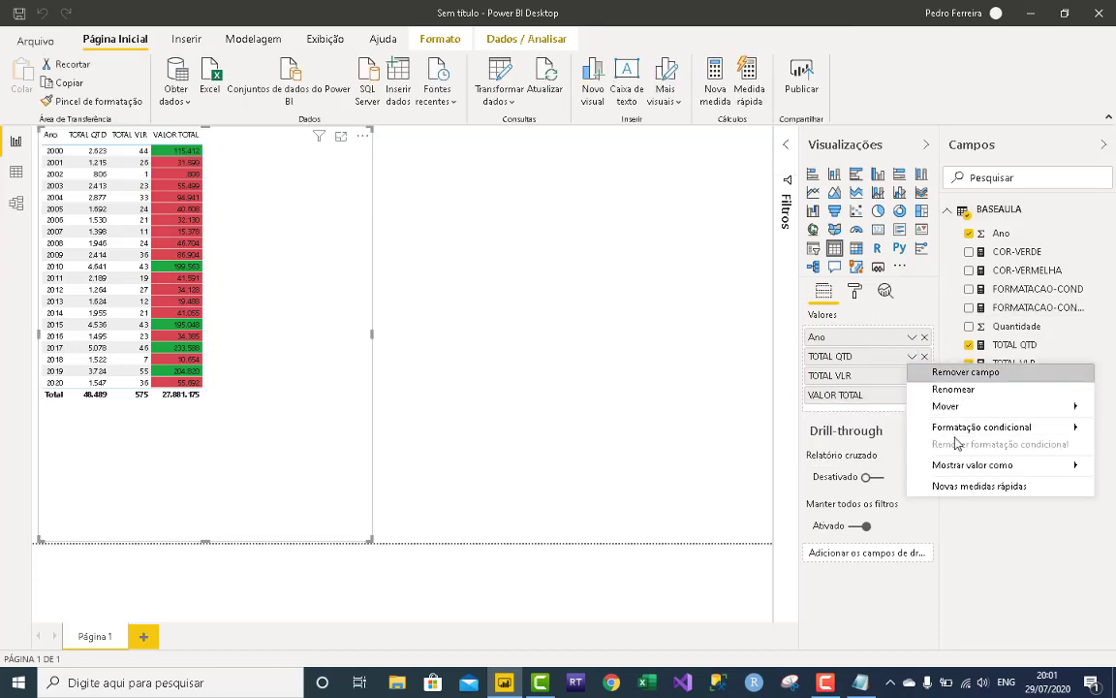
mouse_move(930, 427)
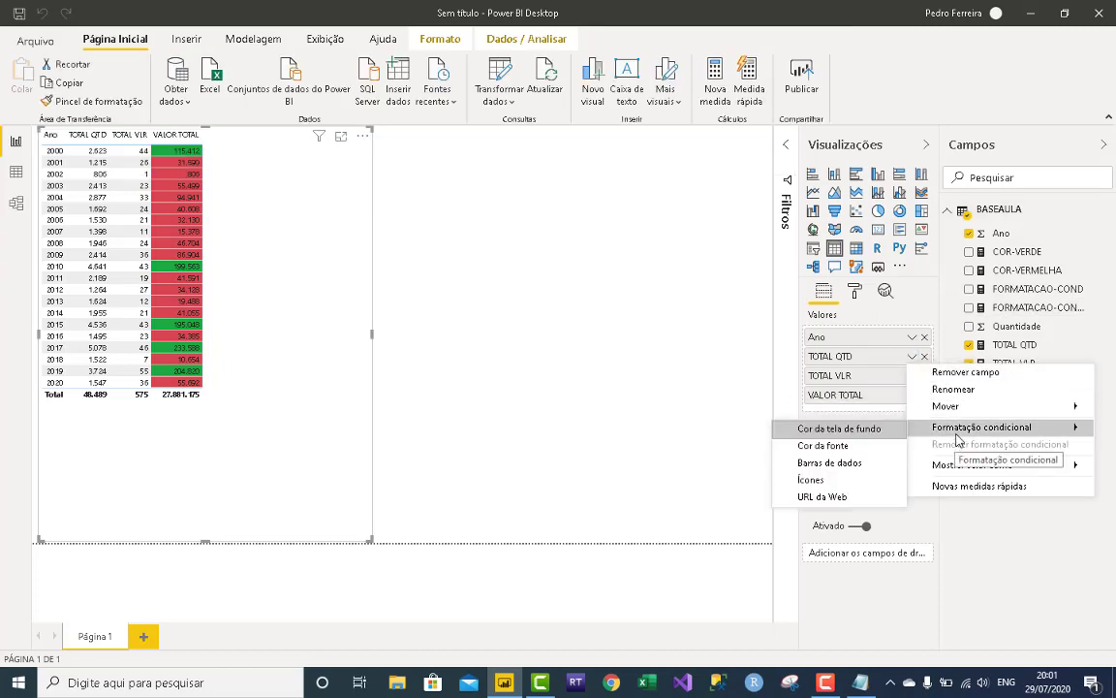
left_click(840, 453)
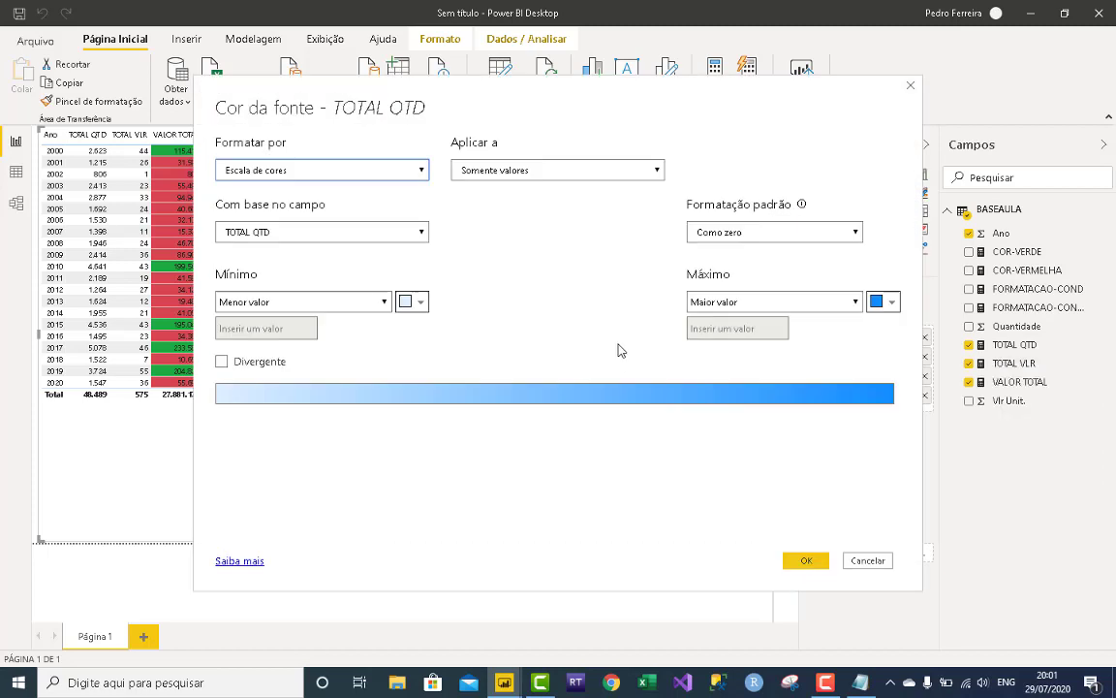
left_click(395, 172)
left_click(328, 214)
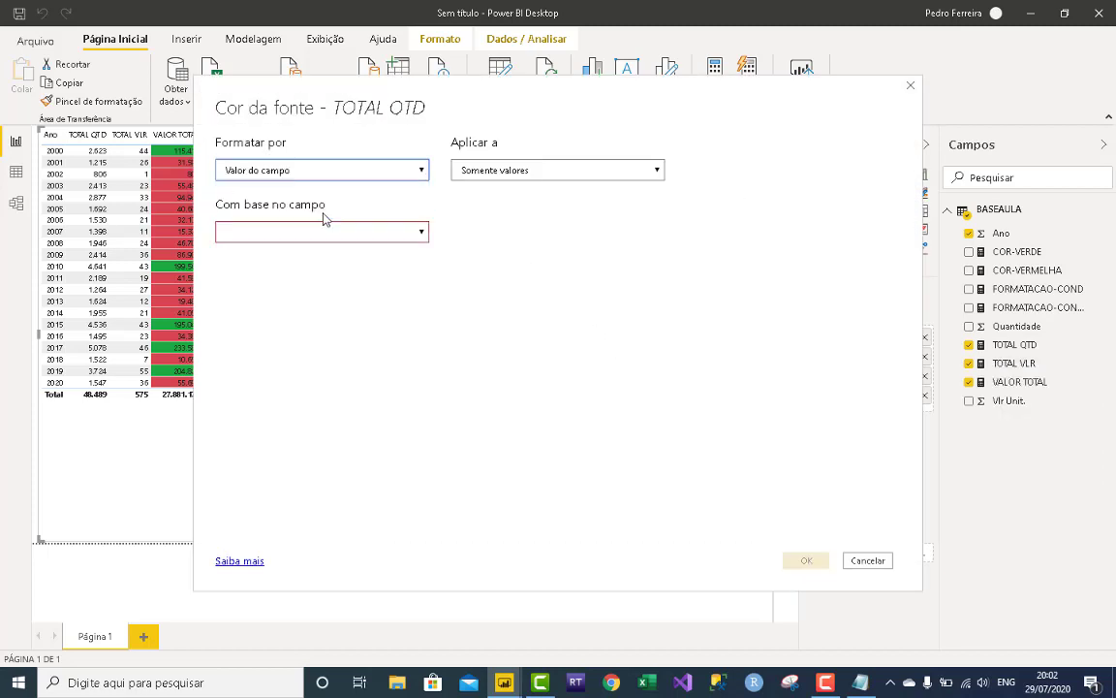
left_click(312, 238)
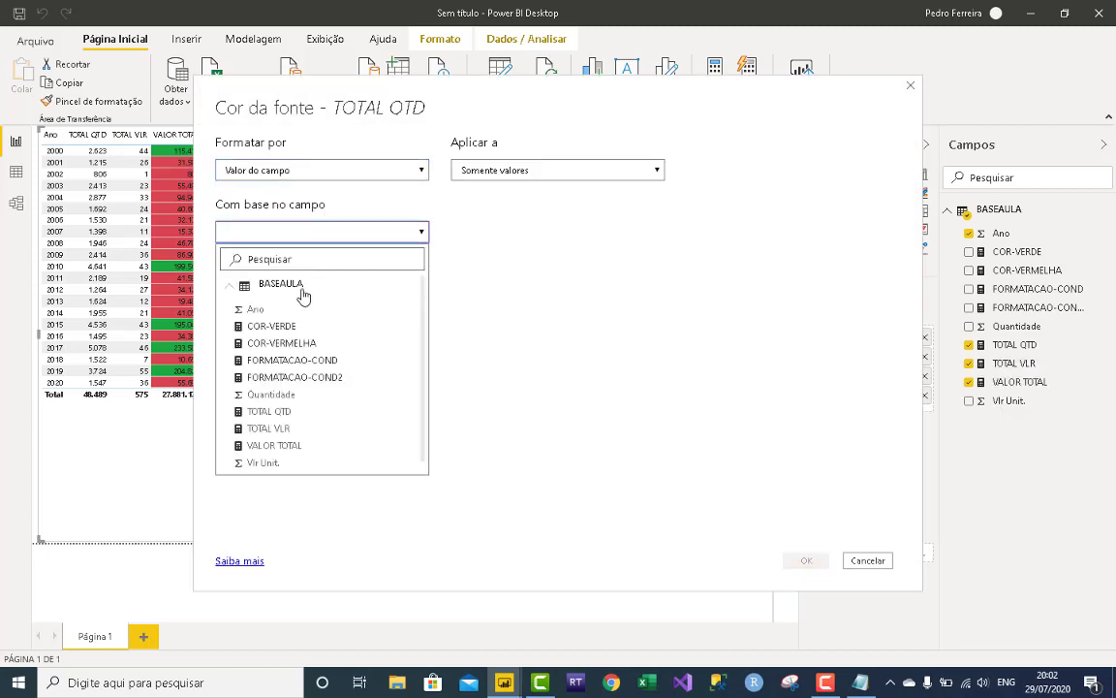
left_click(309, 379)
left_click(801, 560)
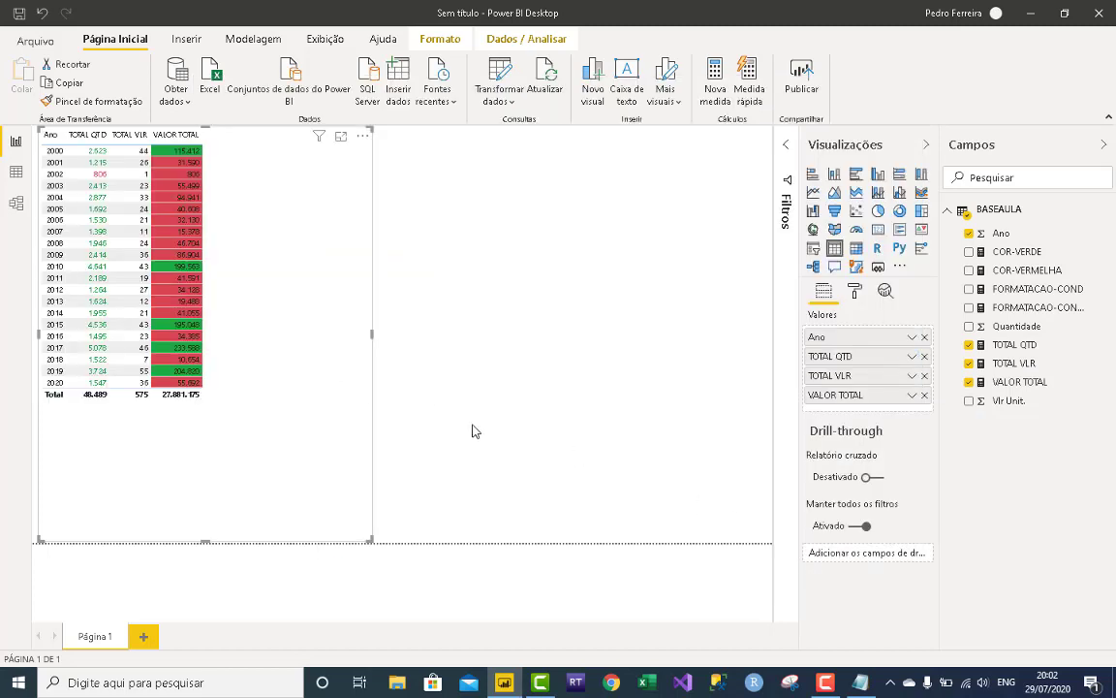
left_click(520, 348)
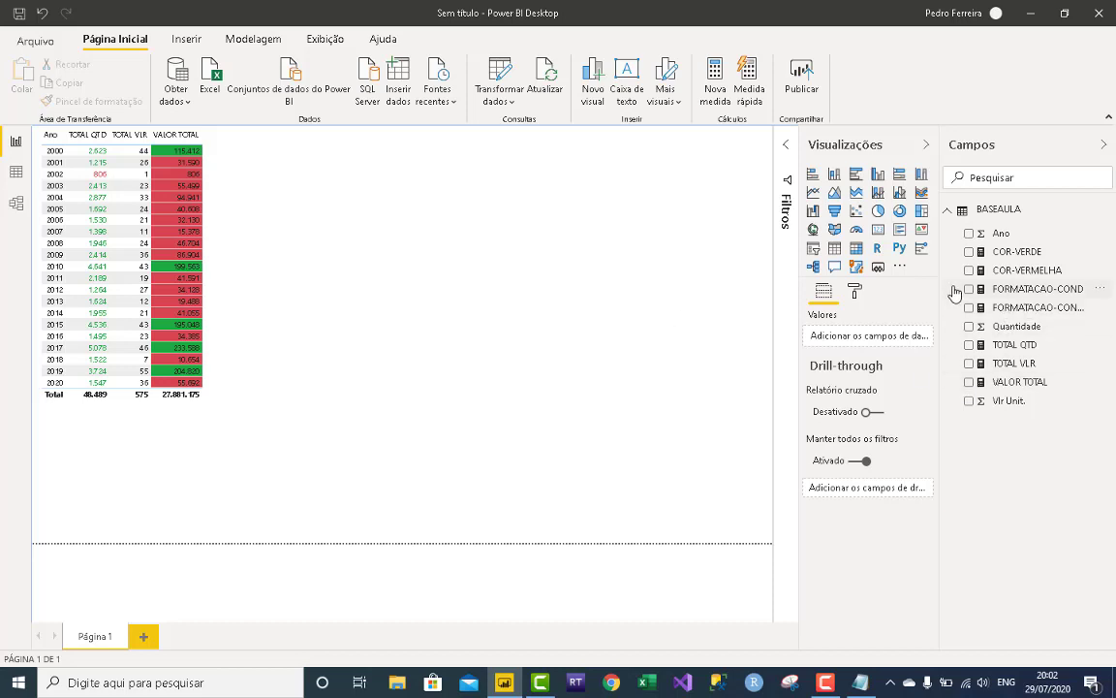
Open the FORMATACAO-COND2 formula, select its COR-VERMELHA reference, and copy the red colour code #D64550 from the Notepad note.
left_click(1024, 272)
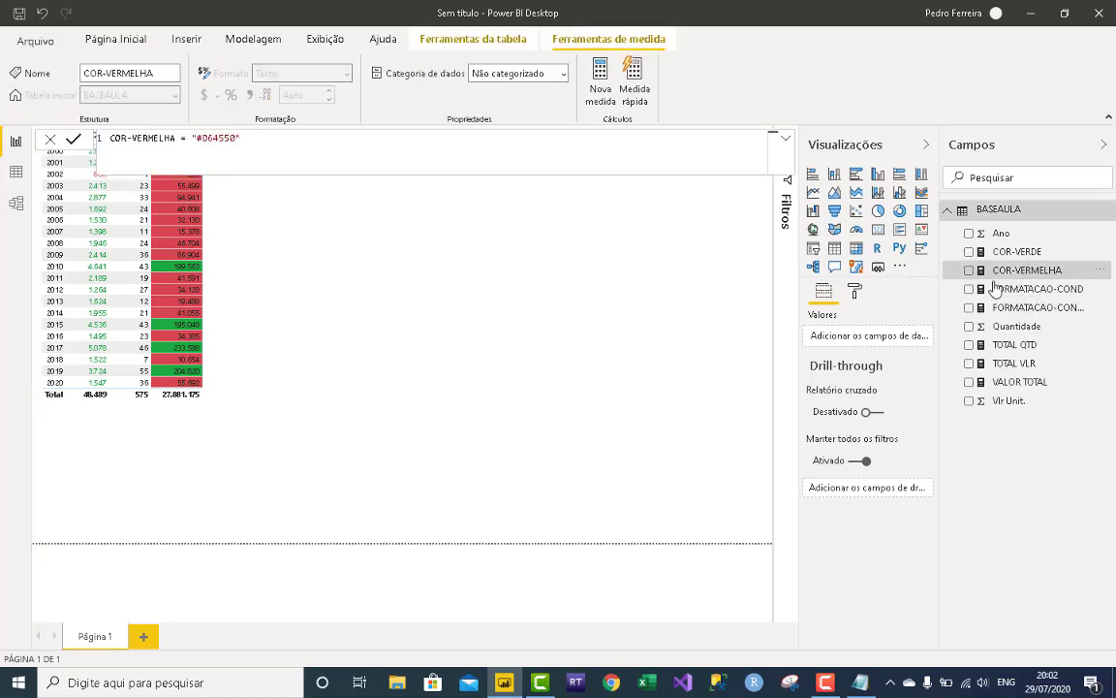
left_click(1049, 310)
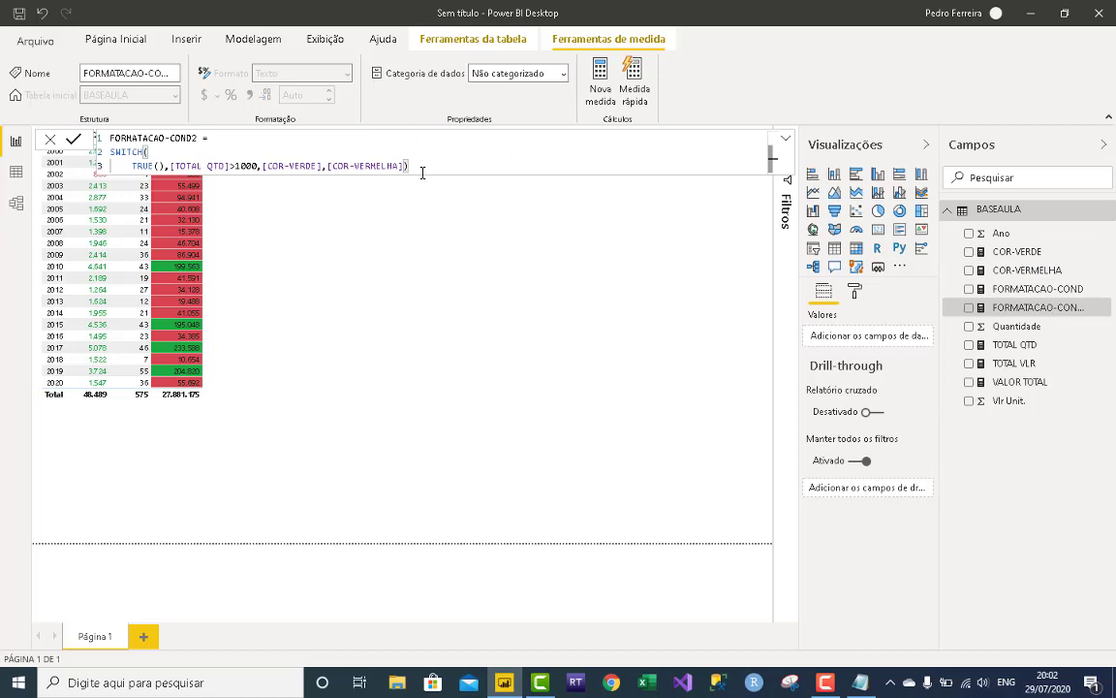
left_click_drag(400, 165, 358, 166)
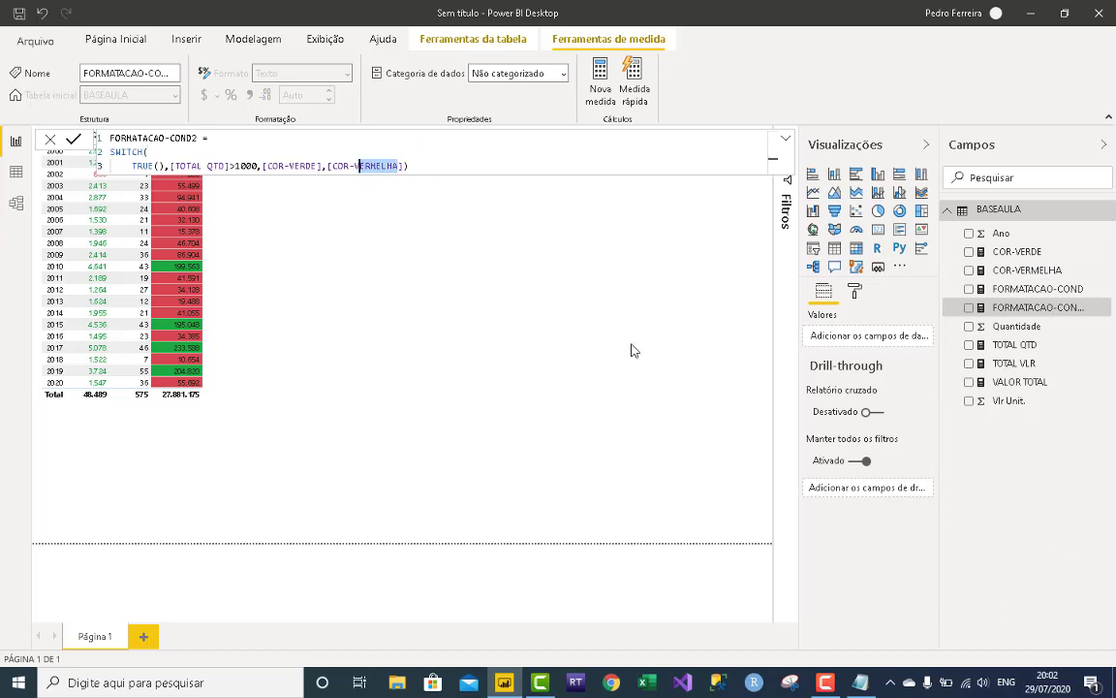
left_click(859, 683)
left_click_drag(236, 161, 190, 162)
key("ctrl+c")
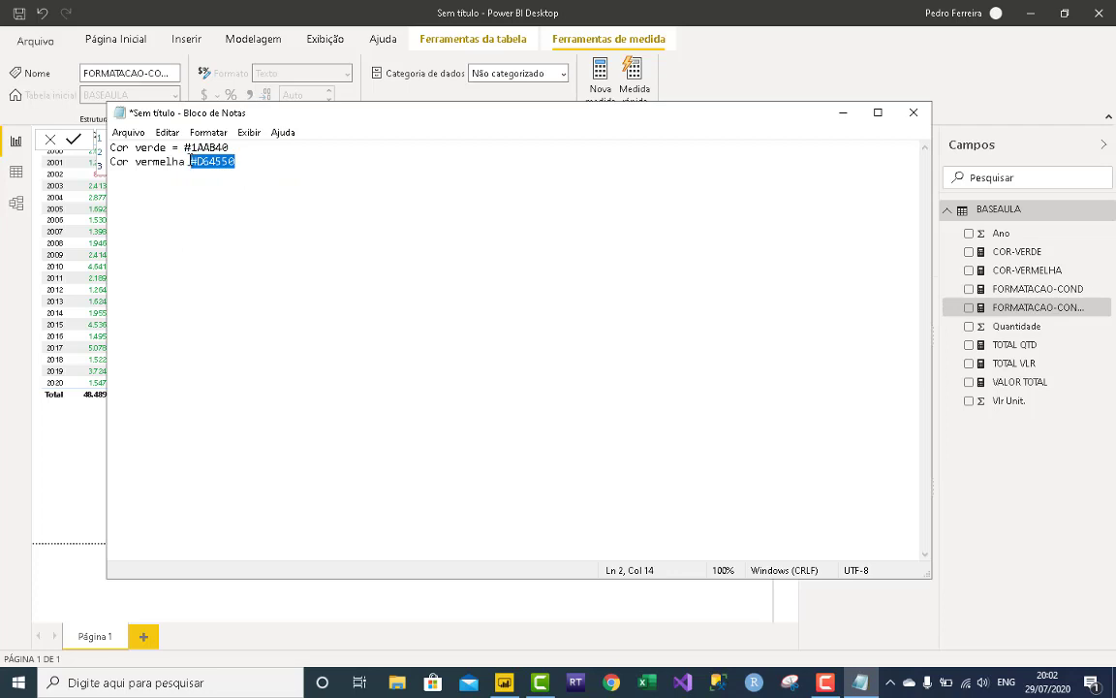
left_click(843, 113)
Replace [COR-VERMELHA] in the FORMATACAO-COND2 formula with the quoted colour code "#D64550" and commit the measure.
key("BackSpace")
key("BackSpace")
key("BackSpace")
key("BackSpace")
key("BackSpace")
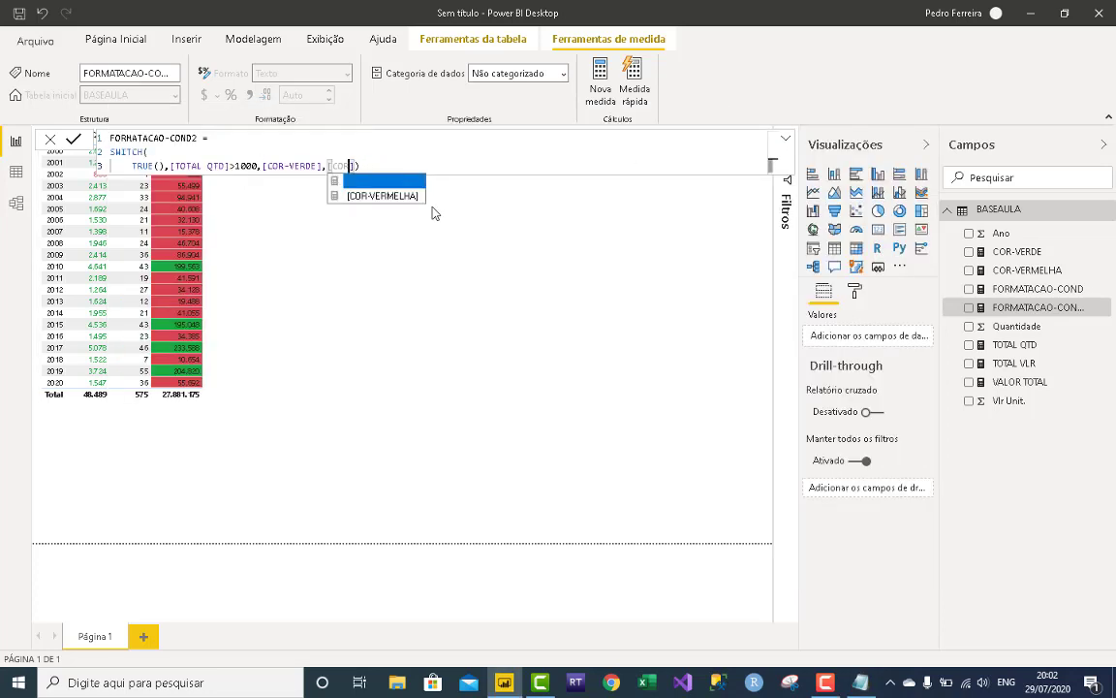
key("Escape")
key("BackSpace")
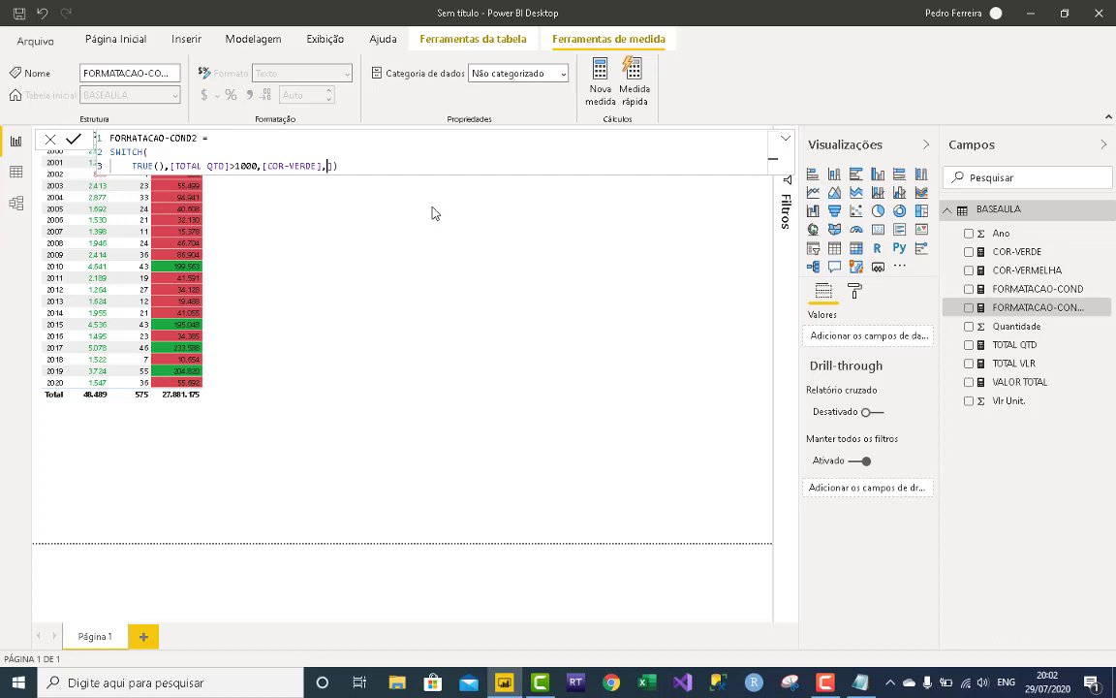
key("ctrl+v")
type("\"")
key("Left")
key("Left")
key("Left")
key("Left")
key("Left")
key("Left")
key("Left")
key("Left")
type("\"")
left_click(426, 162)
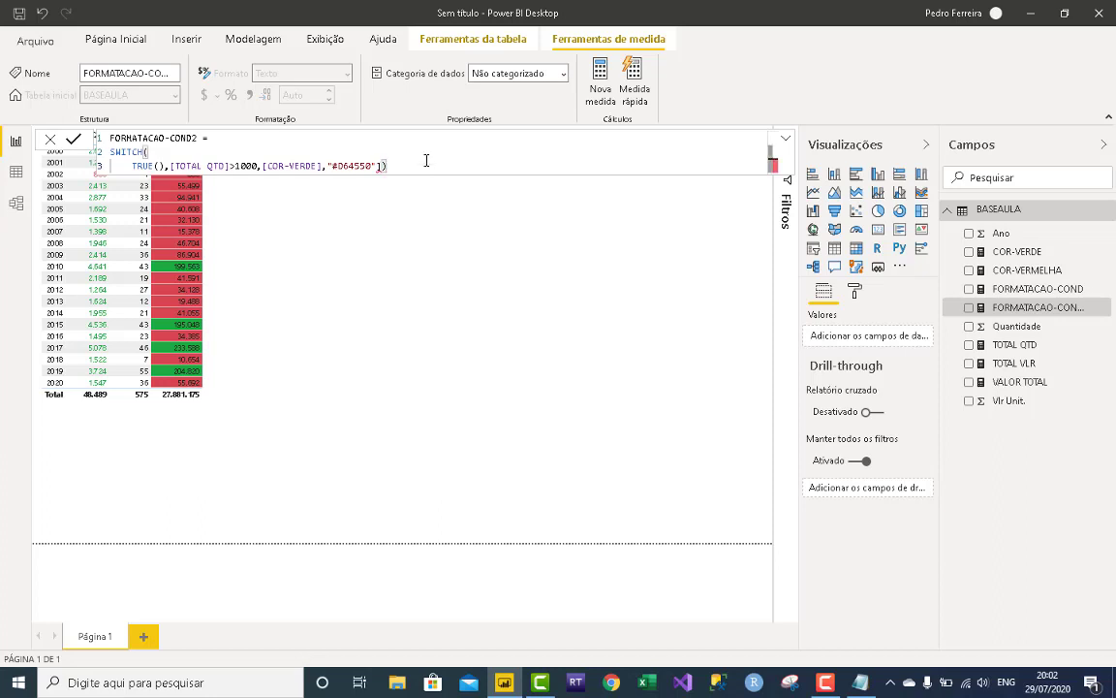
key("Left")
key("BackSpace")
key("Return")
left_click(389, 292)
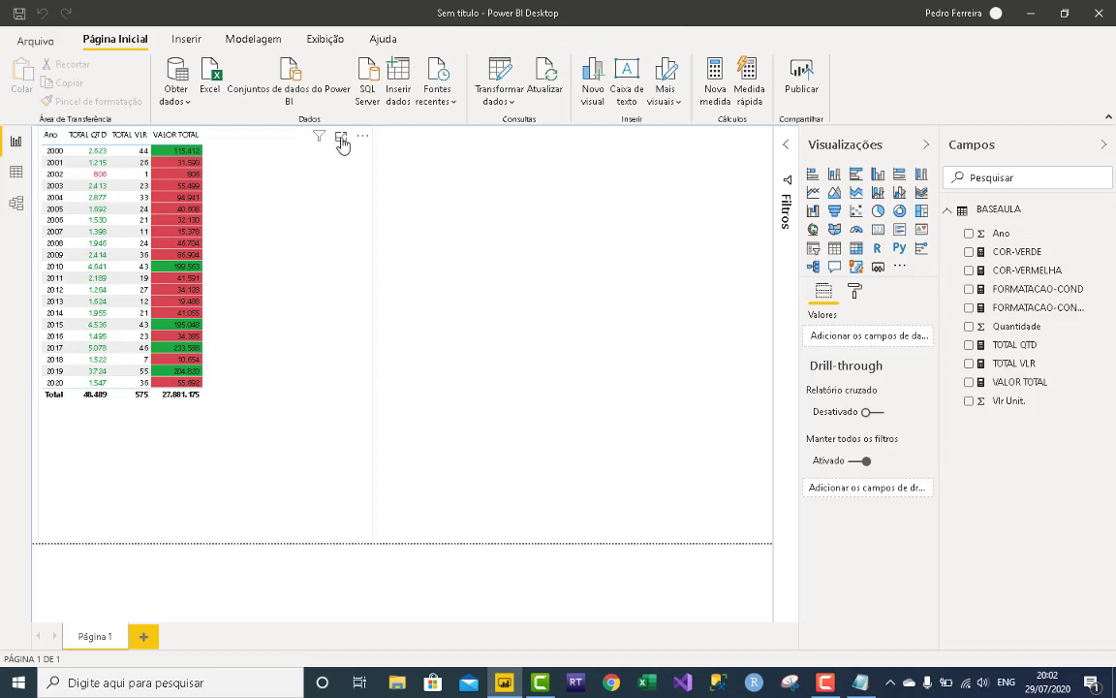
Check the table in focus mode, return to the report, and shrink the table's frame closely around its data.
left_click(341, 141)
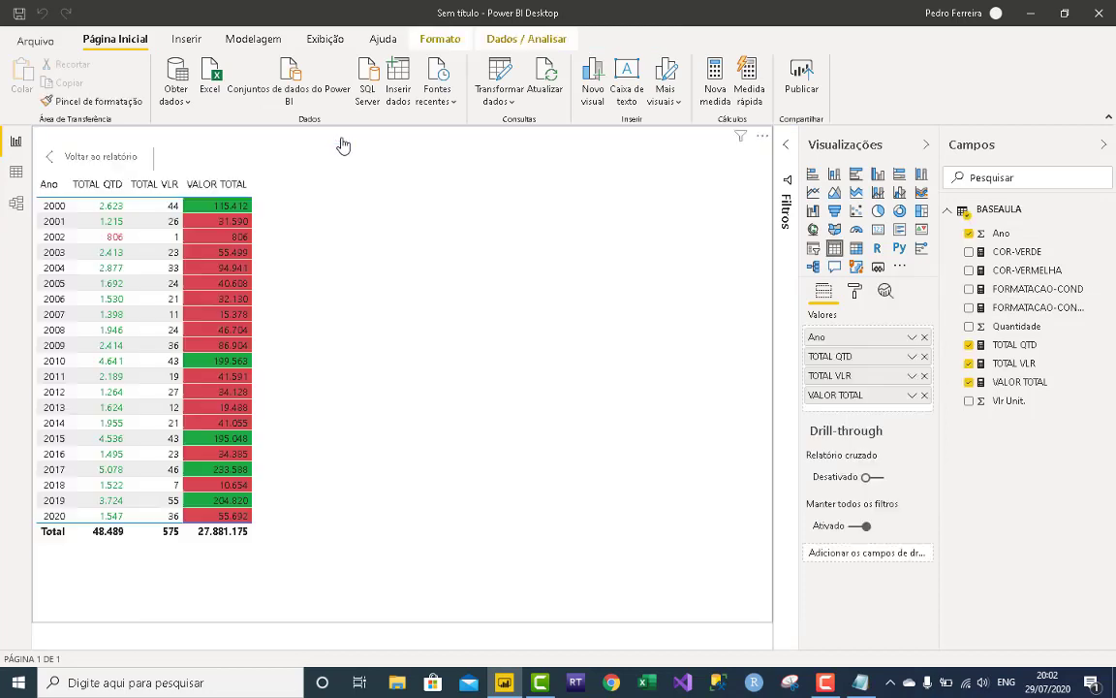
left_click(124, 172)
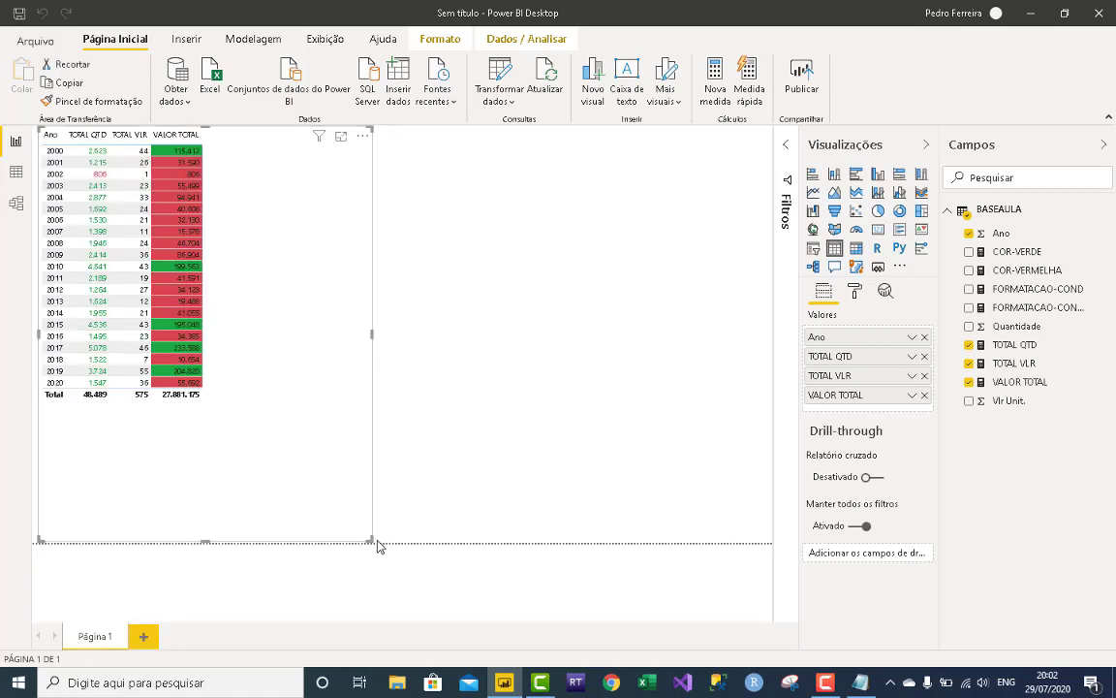
left_click_drag(371, 540, 249, 415)
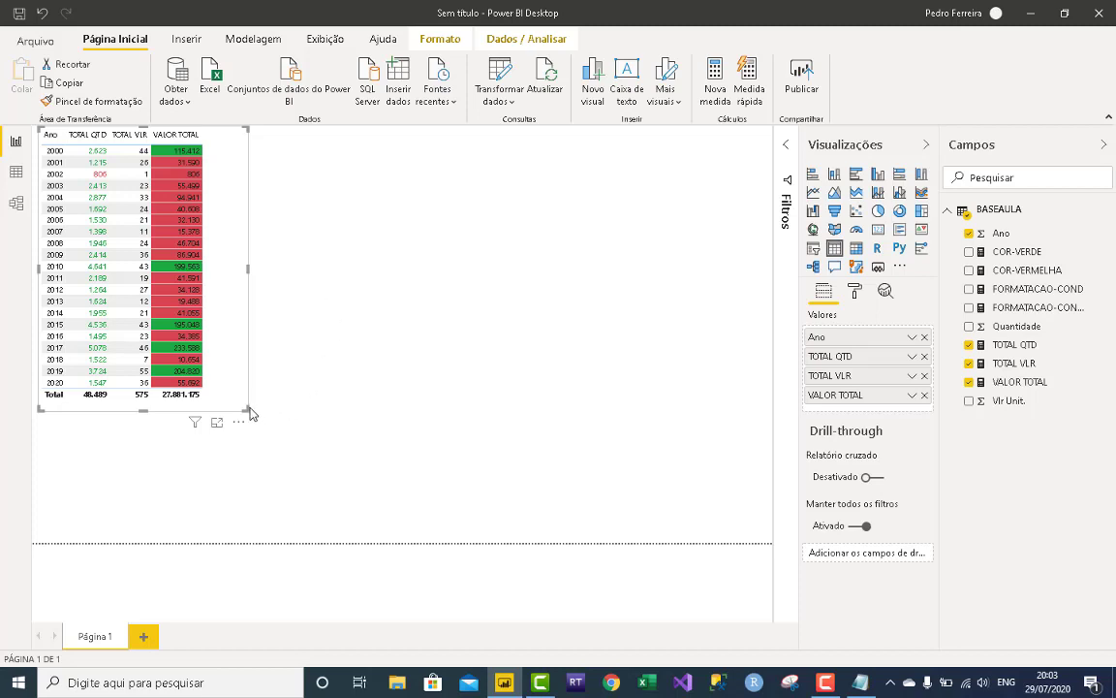
left_click_drag(247, 407, 229, 404)
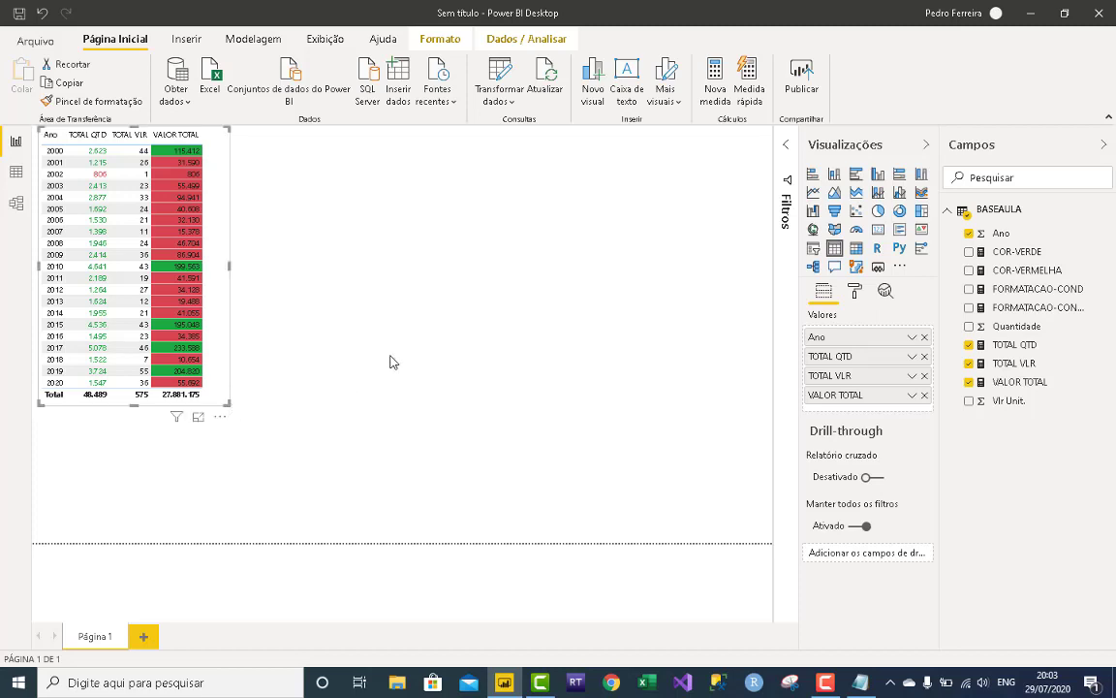